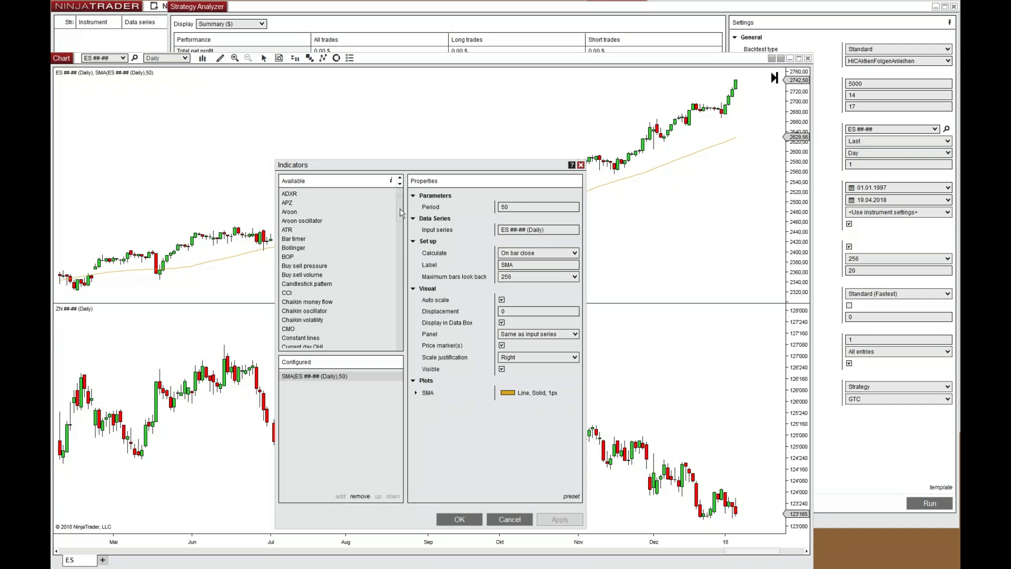
# Add the MAX indicator with period 14 to the chart, using the daily ZN ##-## series as input and showing it in the ZN panel
pyautogui.scroll(-3, 311, 295)
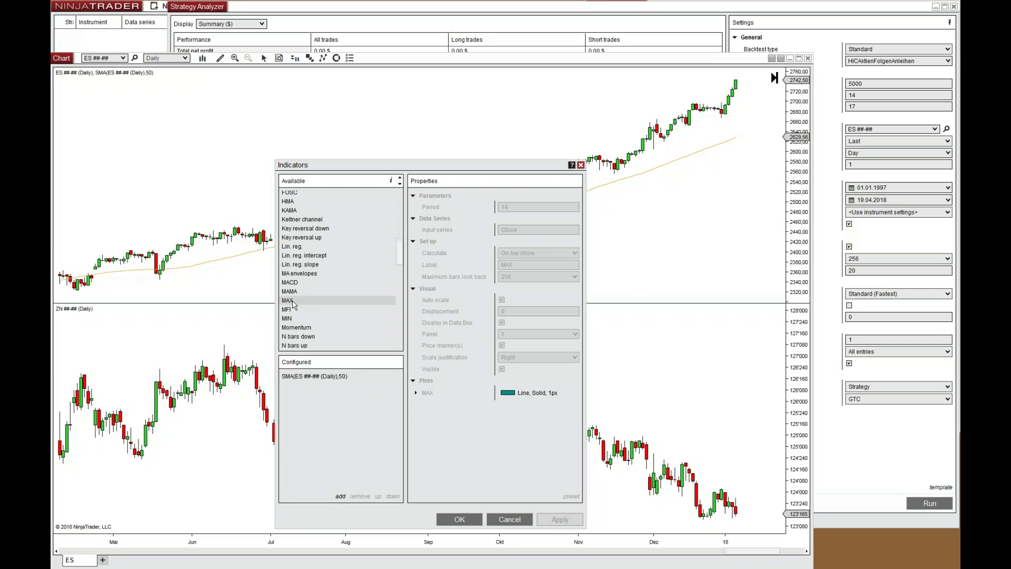
pyautogui.doubleClick(292, 303)
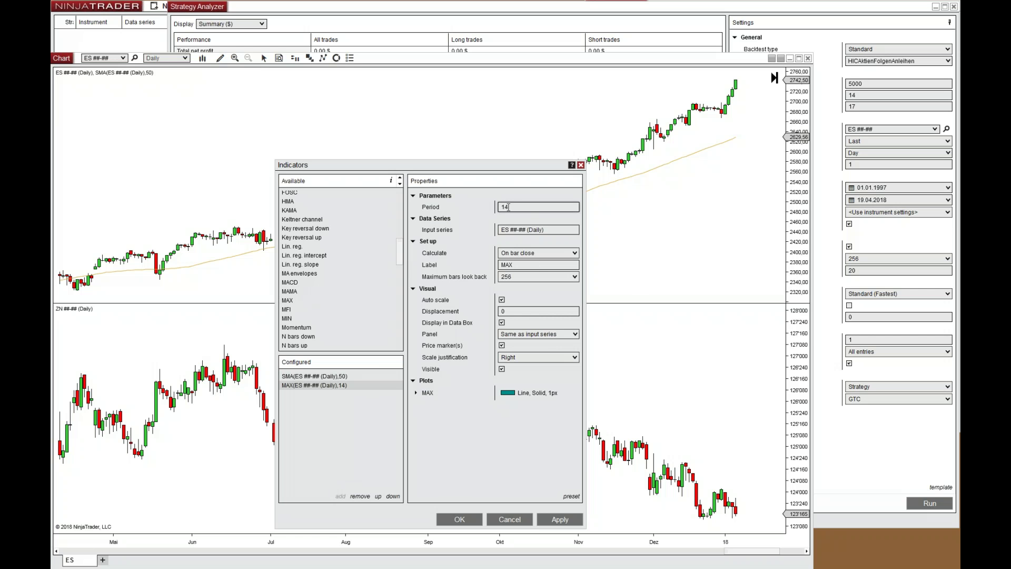
pyautogui.click(524, 230)
pyautogui.click(366, 301)
pyautogui.click(459, 432)
pyautogui.click(510, 340)
pyautogui.click(512, 361)
pyautogui.click(460, 520)
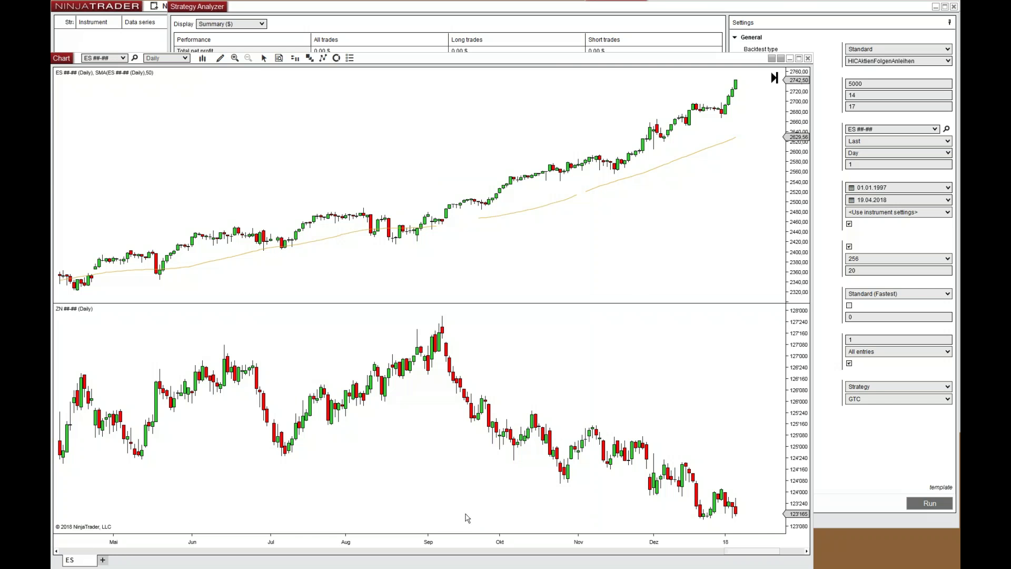
# Examine the earlier ES and ZN price history against the SMA and MAX lines, and minimize the chart window
pyautogui.moveTo(310, 354); pyautogui.dragTo(385, 352)
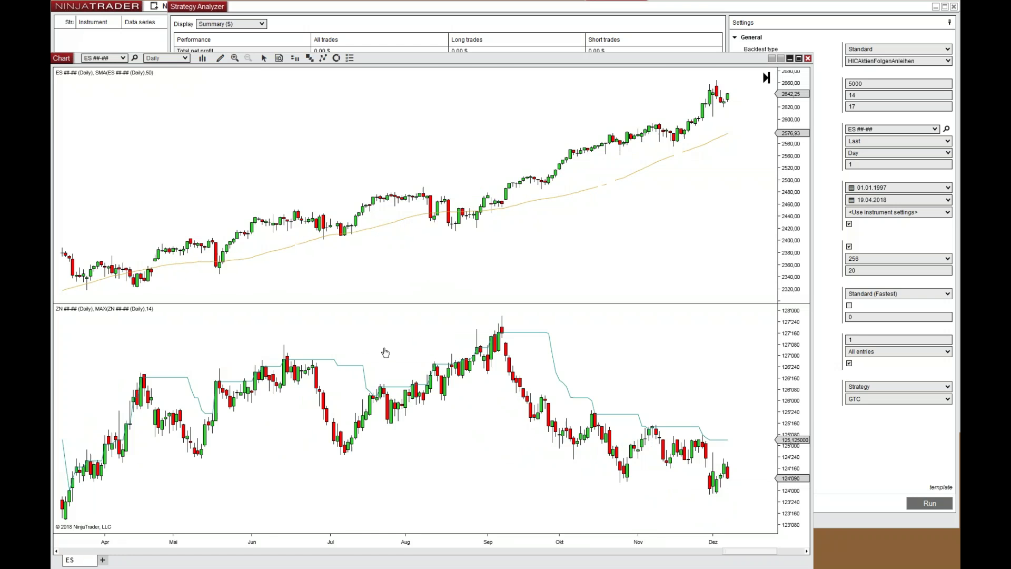
pyautogui.scroll(3, 385, 352)
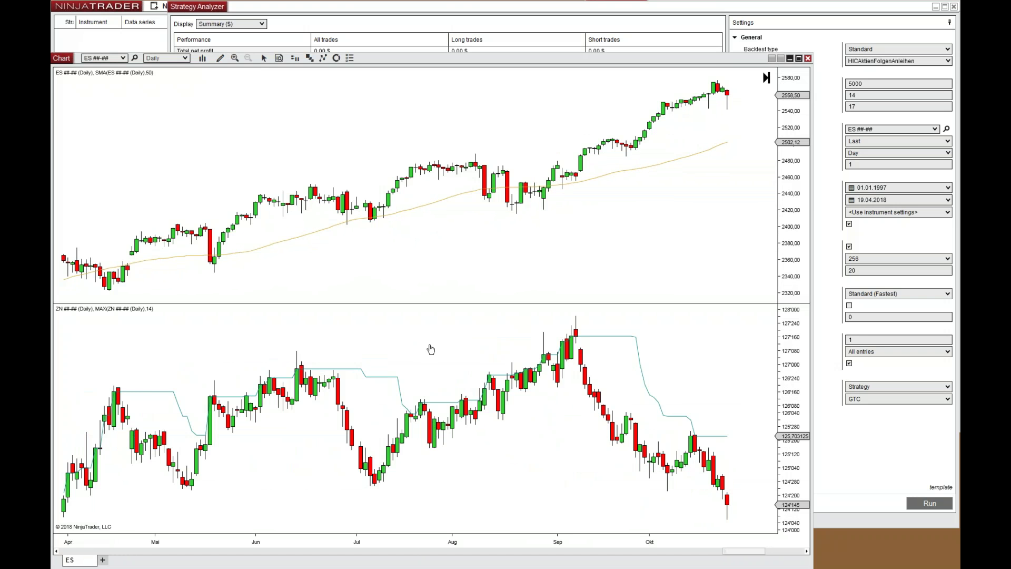
pyautogui.scroll(3, 422, 363)
pyautogui.scroll(3, 271, 351)
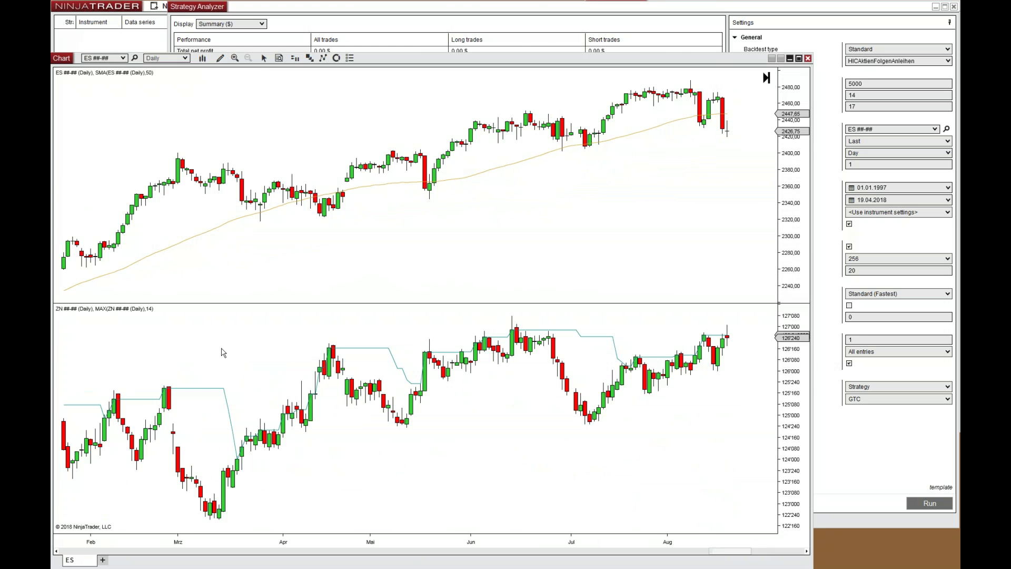
pyautogui.scroll(3, 223, 352)
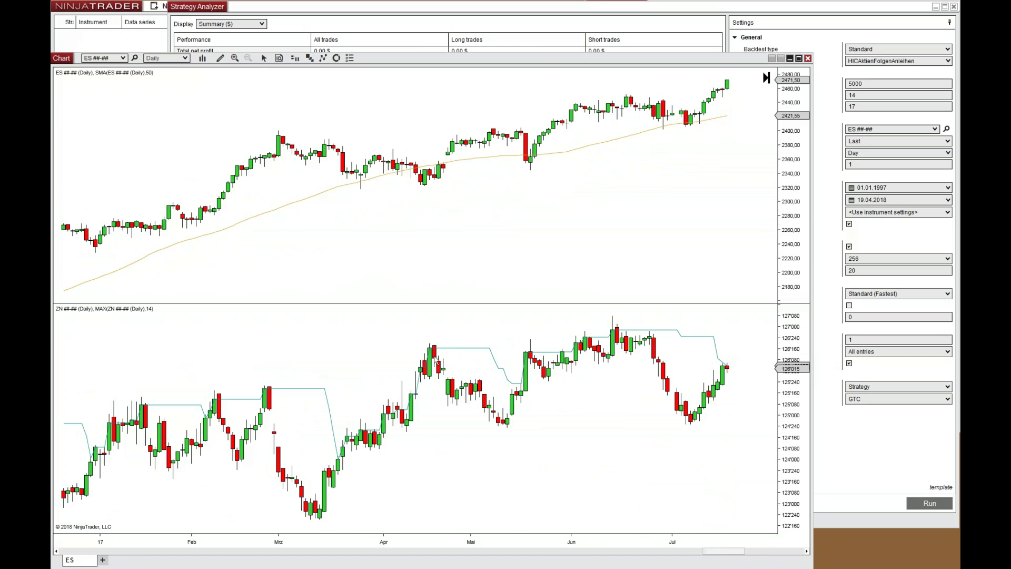
pyautogui.scroll(-3, 453, 345)
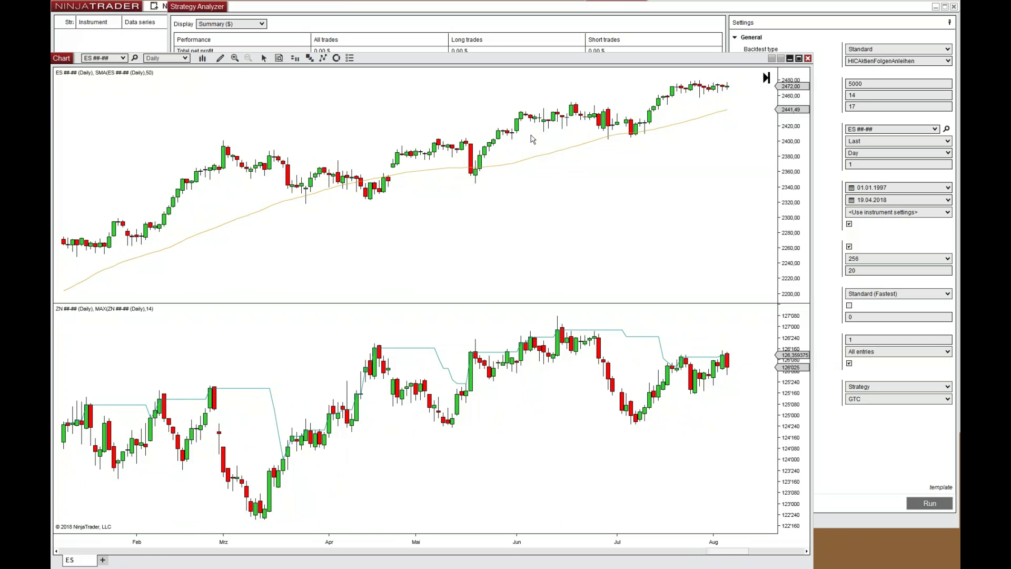
pyautogui.moveTo(508, 545); pyautogui.dragTo(404, 521)
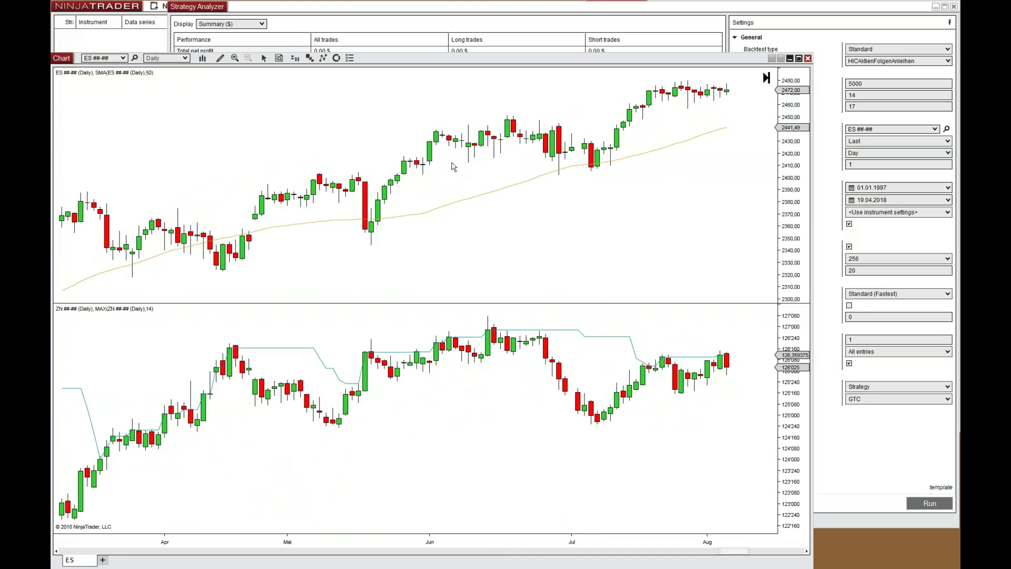
pyautogui.scroll(5, 284, 353)
pyautogui.scroll(6, 284, 353)
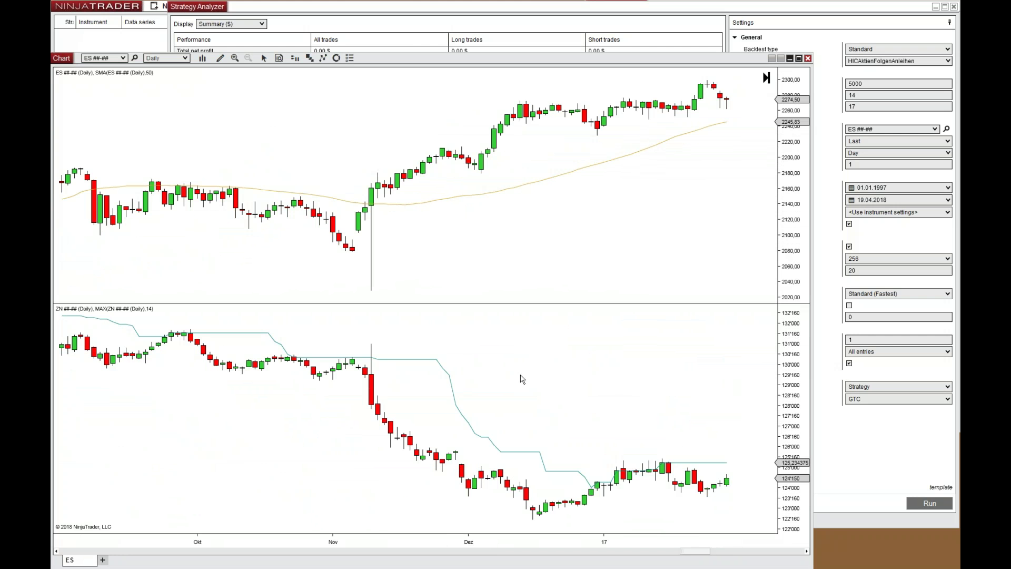
pyautogui.click(790, 58)
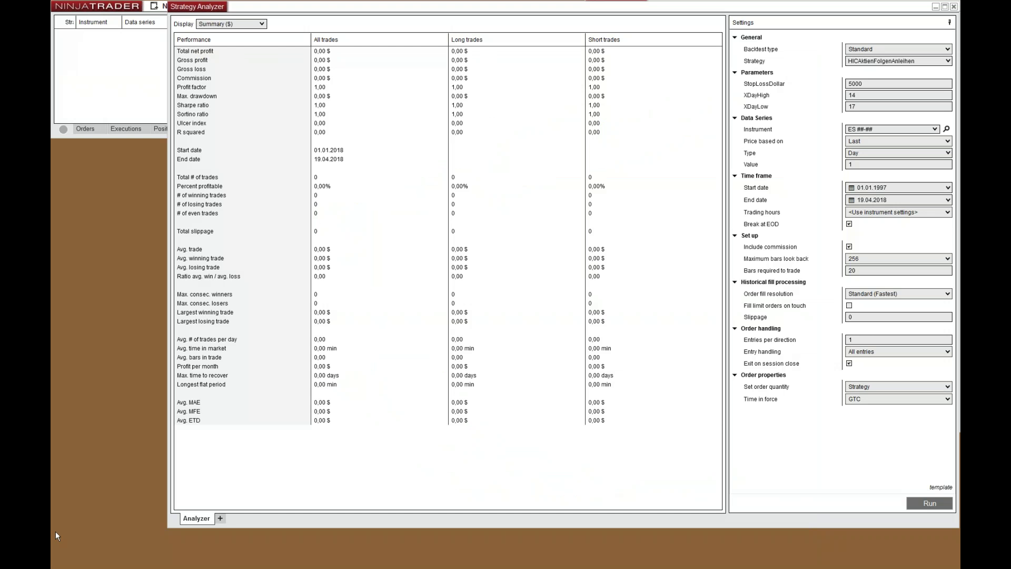
# Open the Strategy Builder and load the existing strategy HICAktienFolgenAnleihen
pyautogui.click(150, 59)
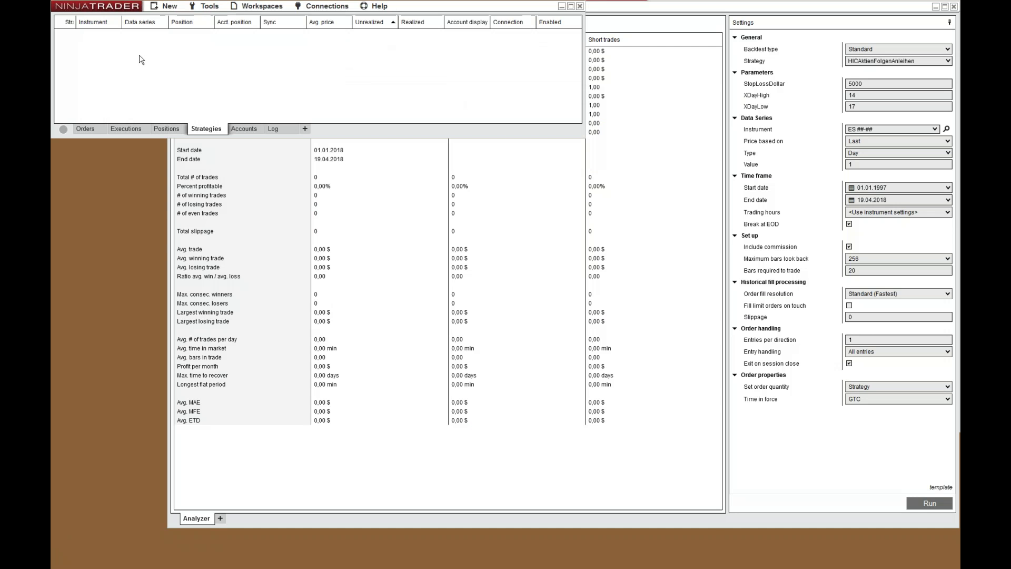
pyautogui.click(168, 7)
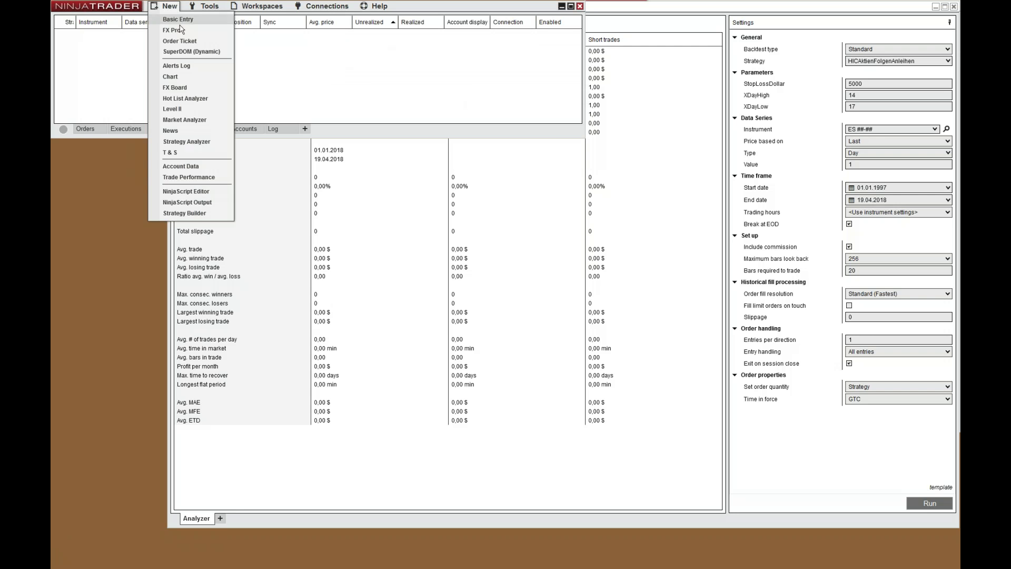
pyautogui.click(197, 213)
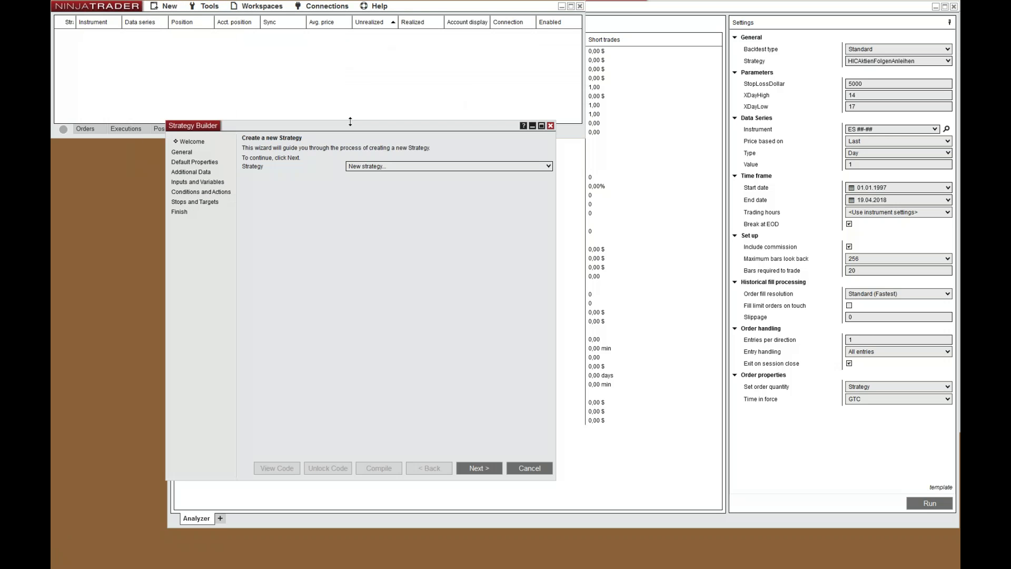
pyautogui.click(374, 167)
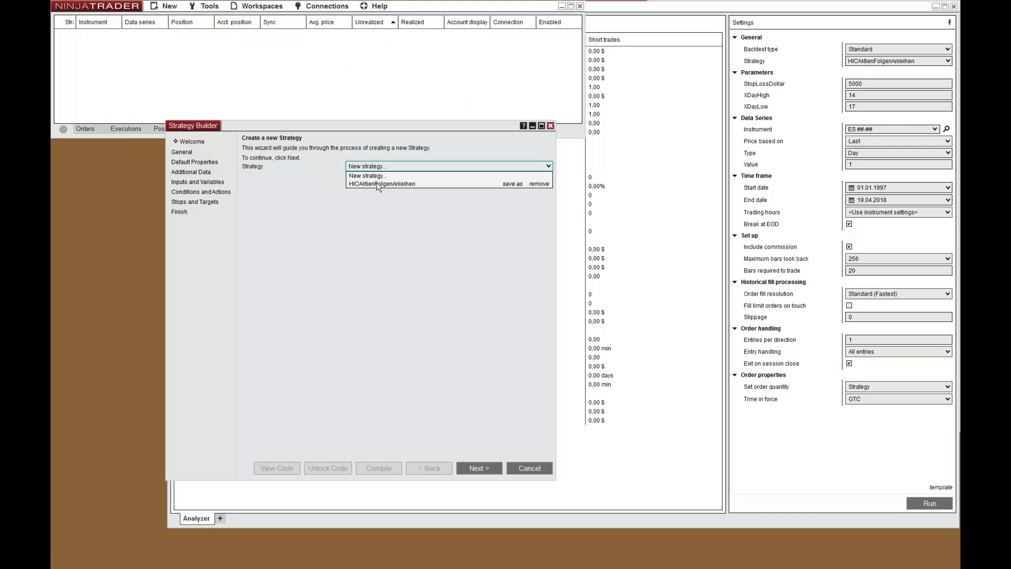
pyautogui.click(377, 185)
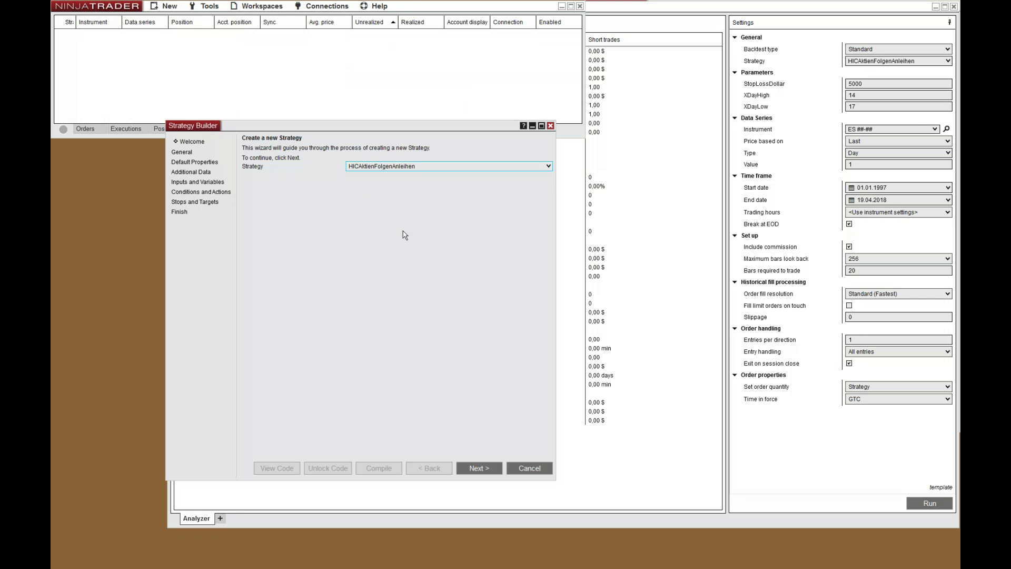
pyautogui.click(480, 466)
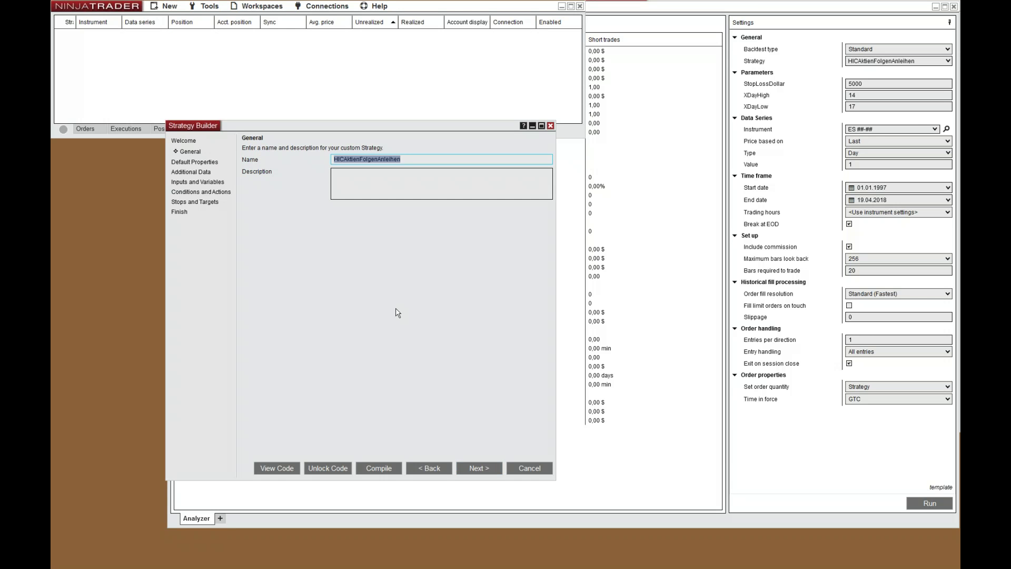
# Review the strategy's default properties, its additional data series, and the defaults of the StopLossDollar, XDayHigh and XDayLow inputs
pyautogui.click(476, 467)
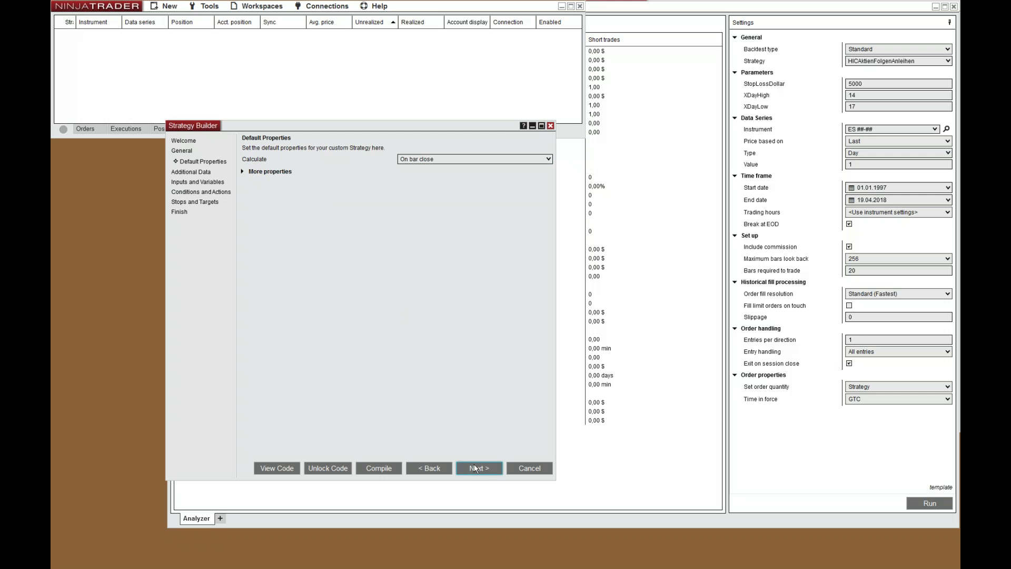
pyautogui.click(188, 172)
pyautogui.moveTo(289, 129); pyautogui.dragTo(309, 110)
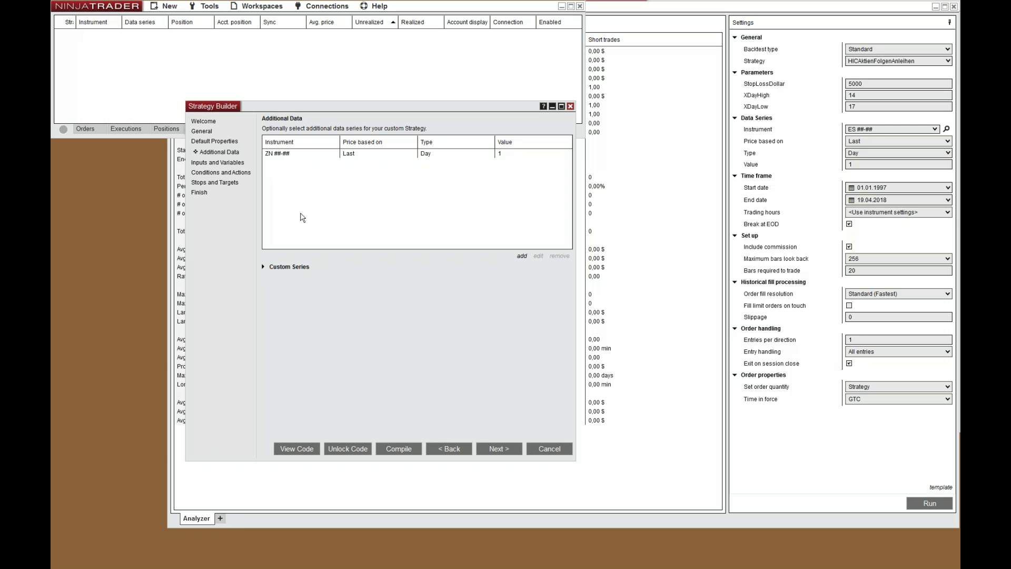
pyautogui.click(222, 163)
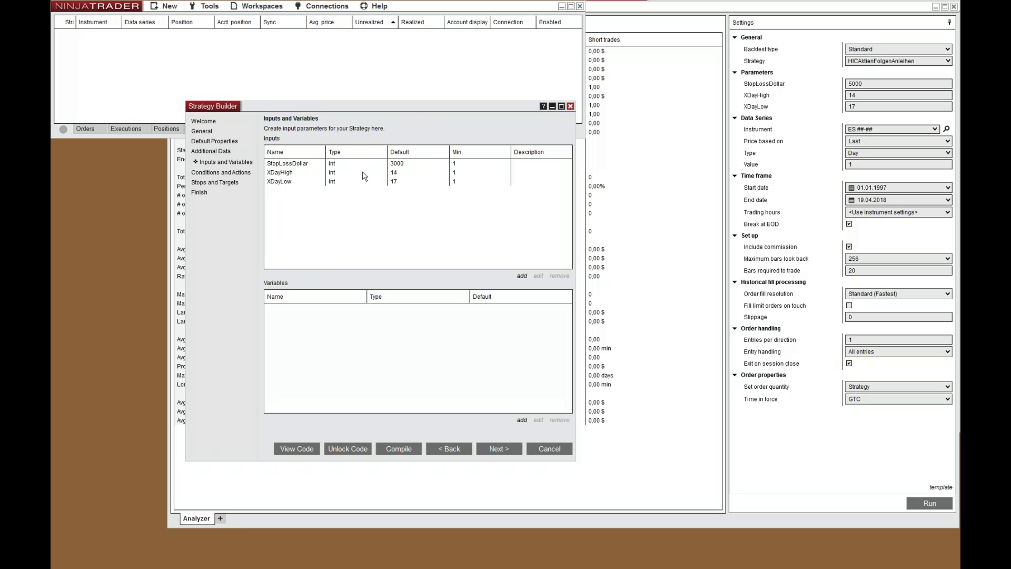
pyautogui.click(395, 169)
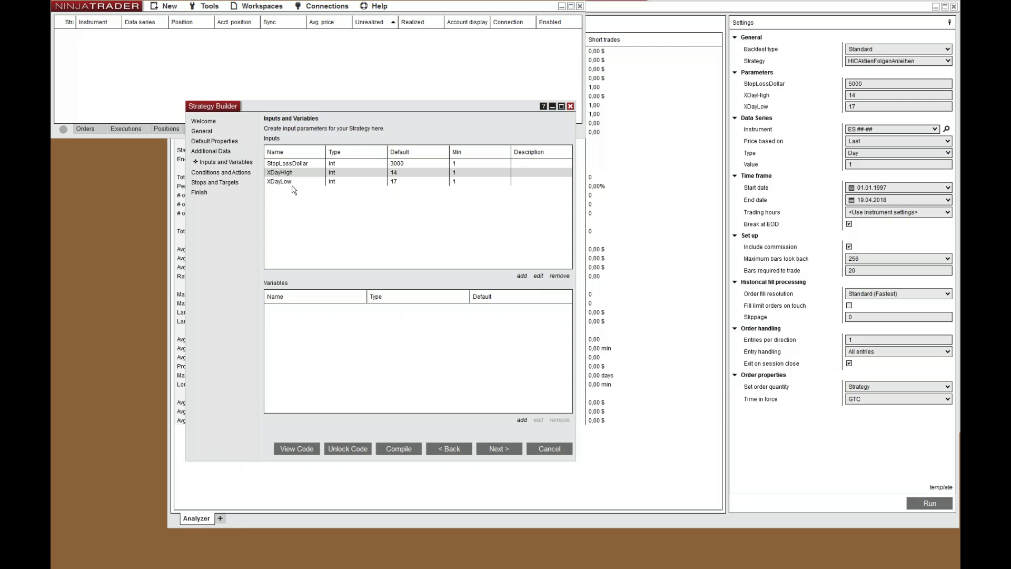
pyautogui.click(397, 182)
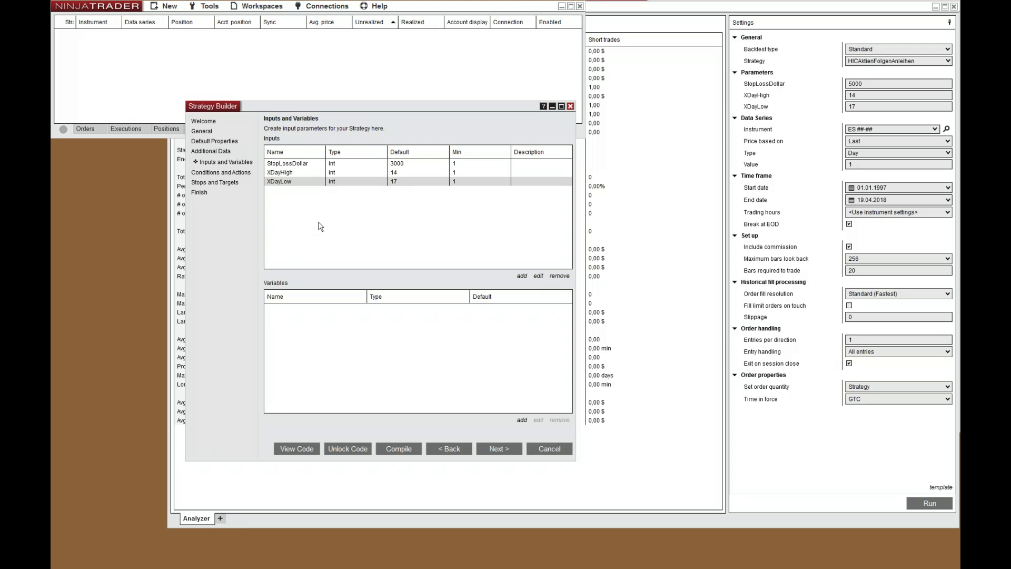
# Review the Set 1 entry conditions, covering the flat market position and the ZN high compared with its XDayHigh maximum
pyautogui.click(220, 173)
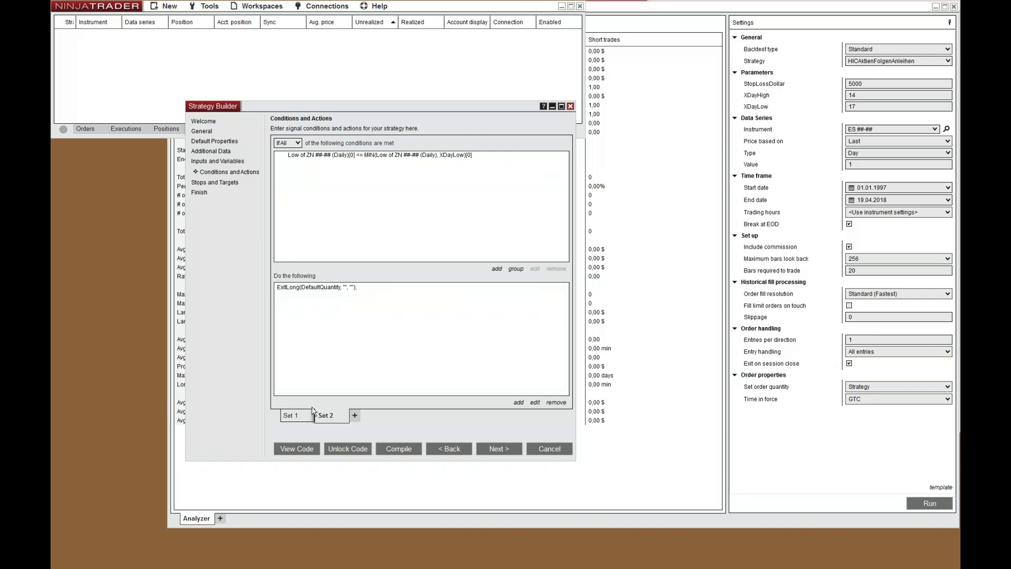
pyautogui.click(293, 420)
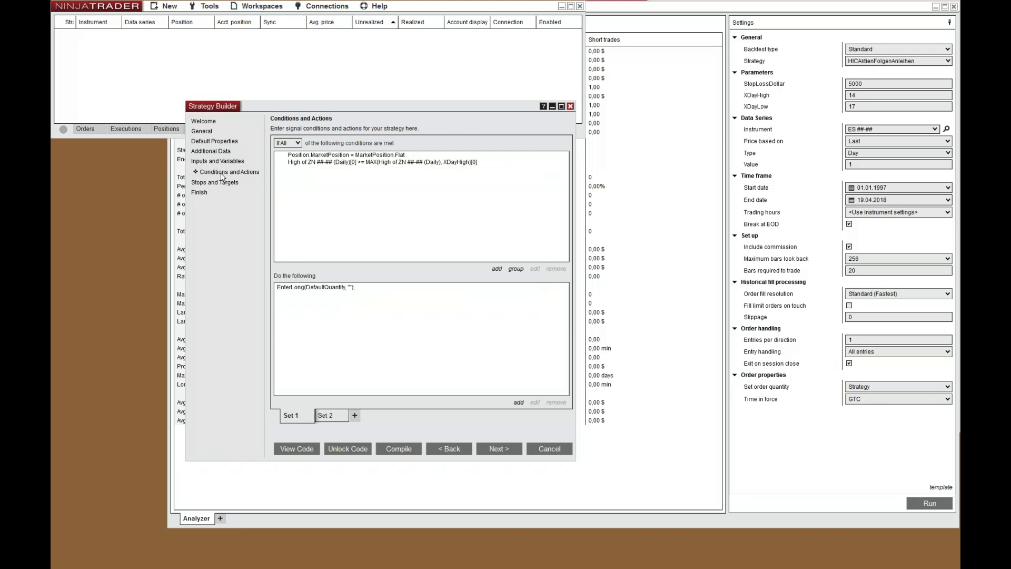
pyautogui.click(358, 163)
pyautogui.click(332, 156)
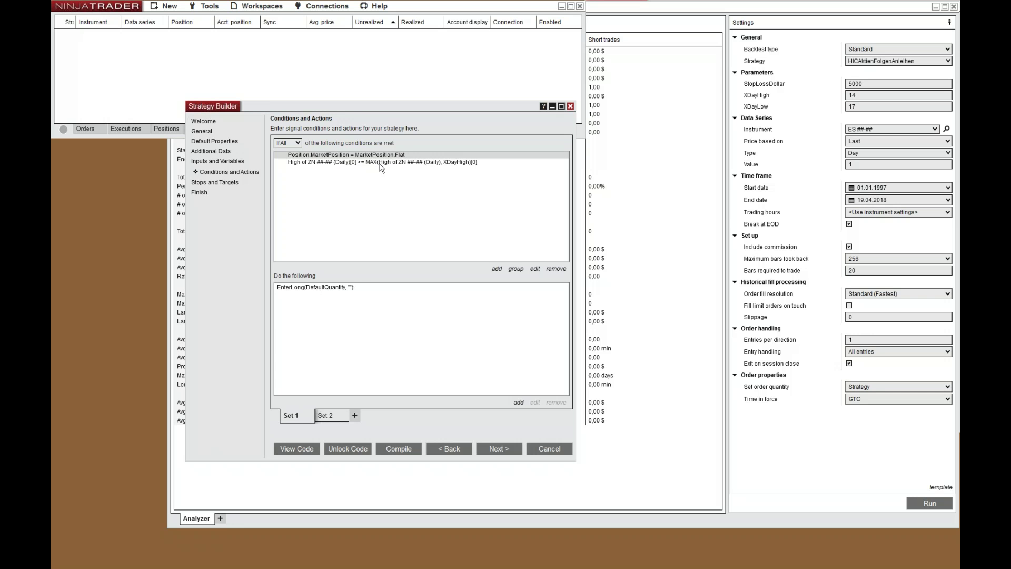
pyautogui.click(343, 163)
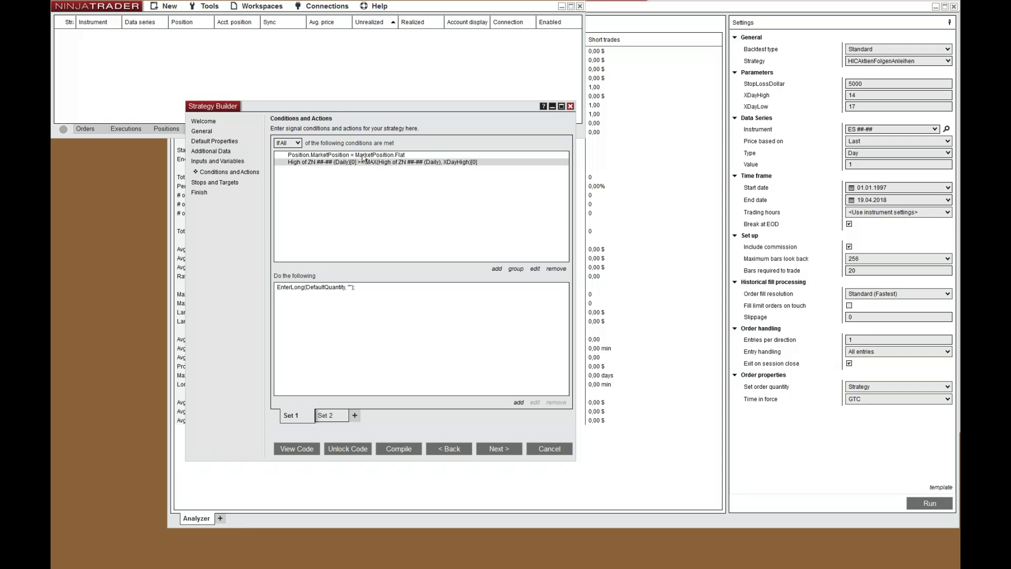
pyautogui.click(401, 155)
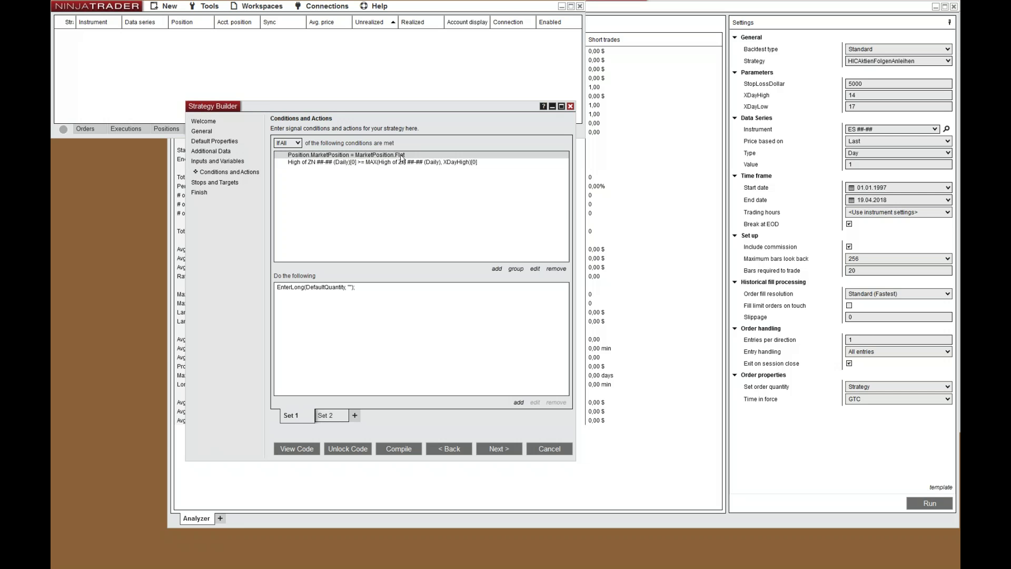
pyautogui.click(355, 162)
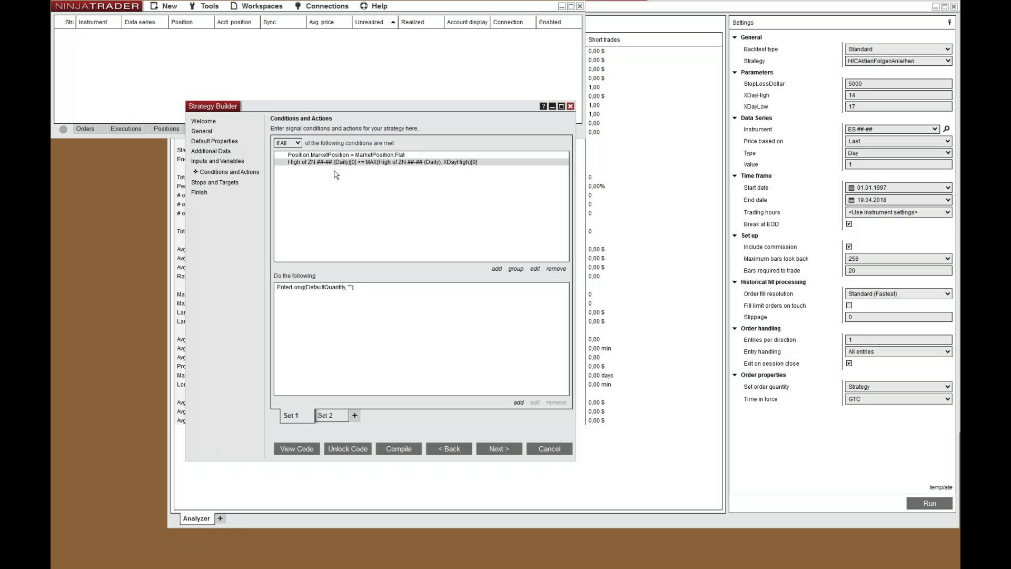
# Inspect how the Set 1 condition comparing the ZN high with MAX is built, and check its EnterLong action
pyautogui.doubleClick(397, 163)
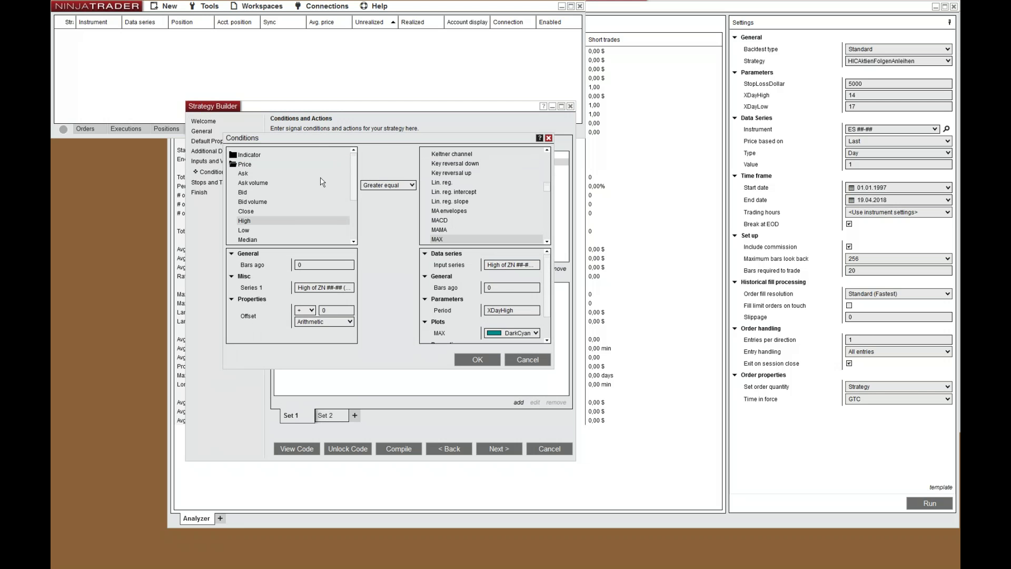
pyautogui.moveTo(428, 368); pyautogui.dragTo(427, 403)
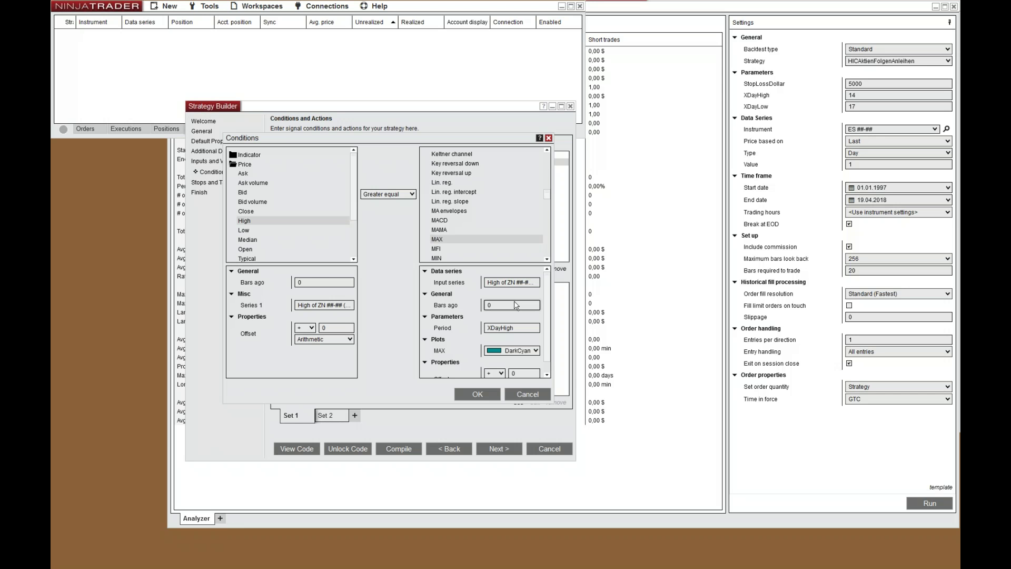
pyautogui.click(477, 394)
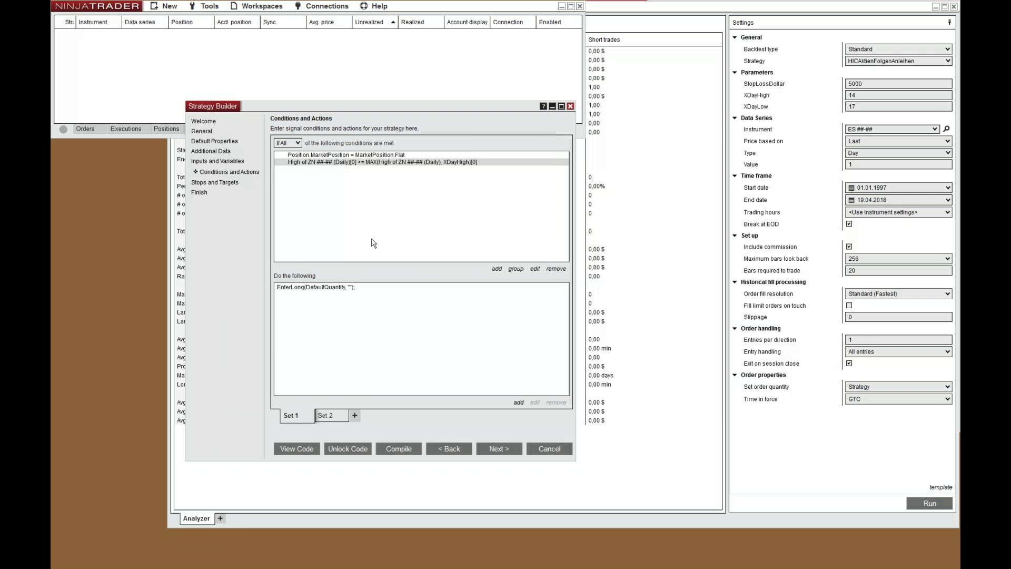
pyautogui.click(304, 289)
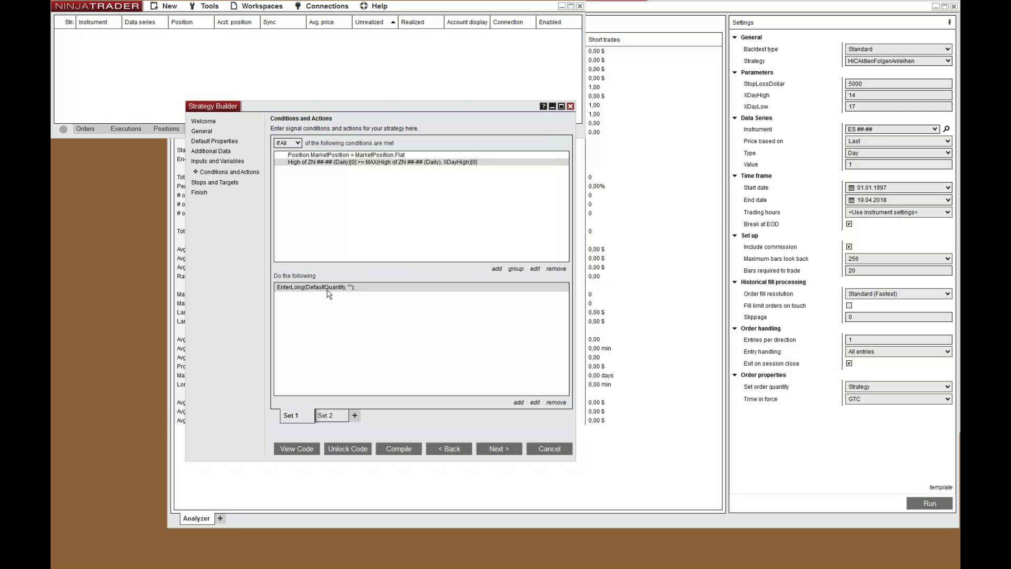
# Review the Set 2 exit rule and the strategy's stop loss definition, and return to the Strategy Analyzer window
pyautogui.click(332, 418)
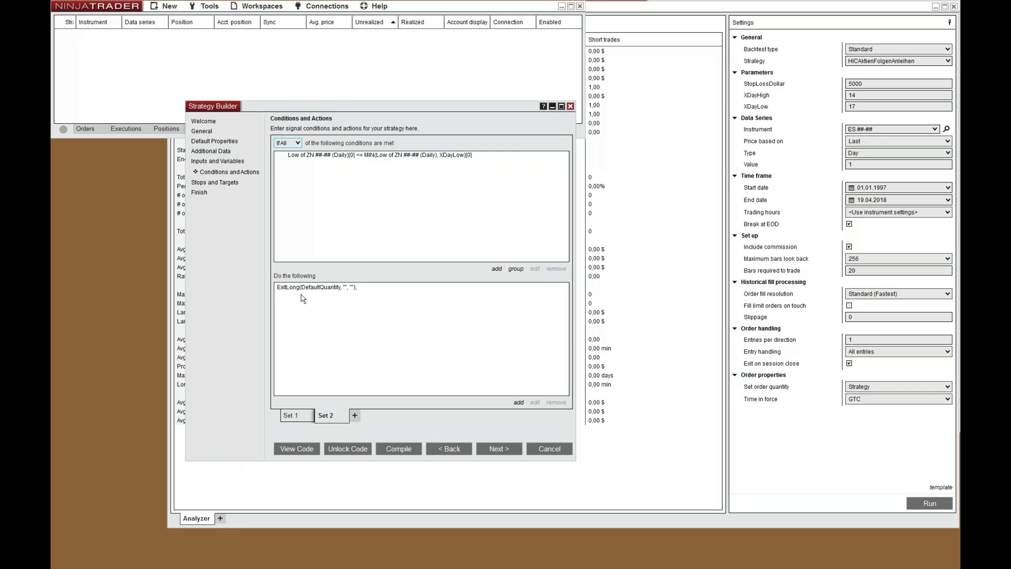
pyautogui.click(229, 184)
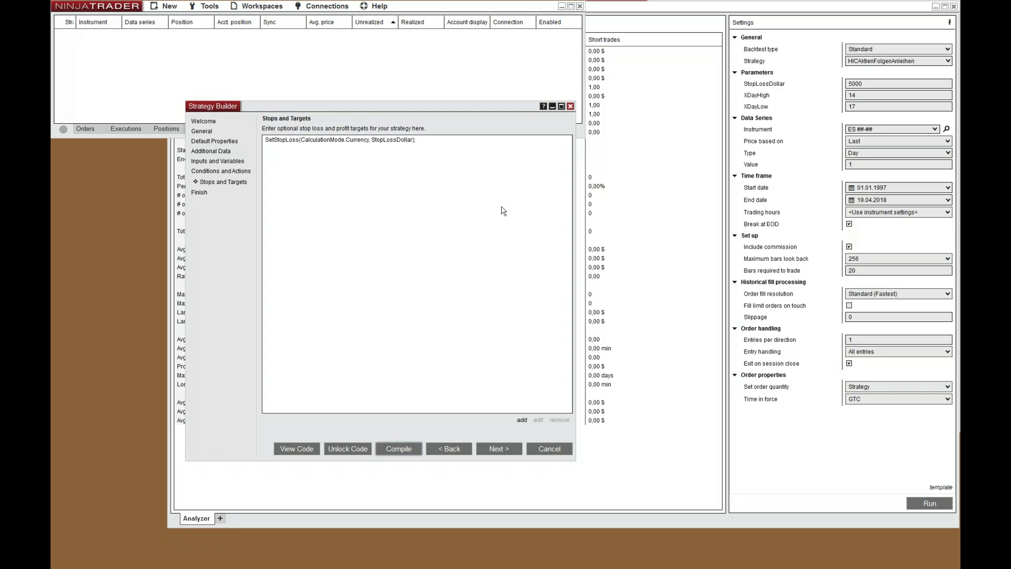
pyautogui.click(574, 301)
pyautogui.click(787, 97)
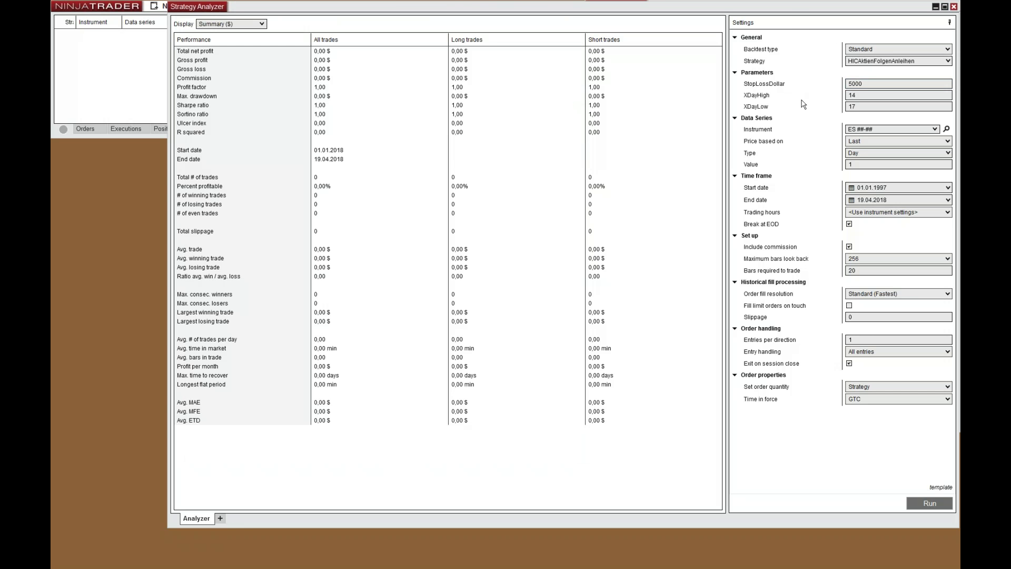
# Set StopLossDollar to 3000, keep XDayHigh at 14 and XDayLow at 17, and run the backtest
pyautogui.click(845, 84)
pyautogui.press('Delete')
pyautogui.write('3')
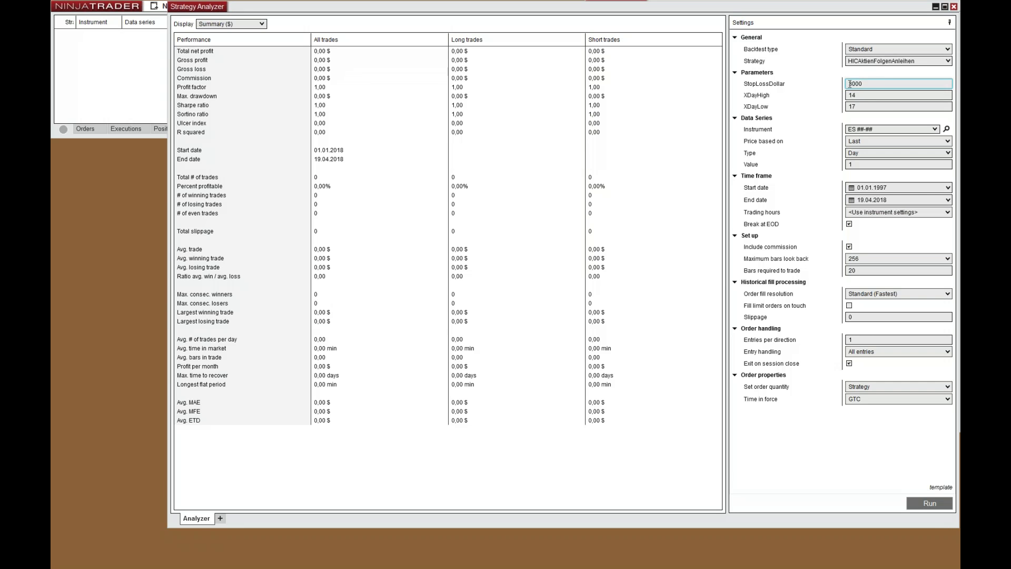
pyautogui.press('Tab')
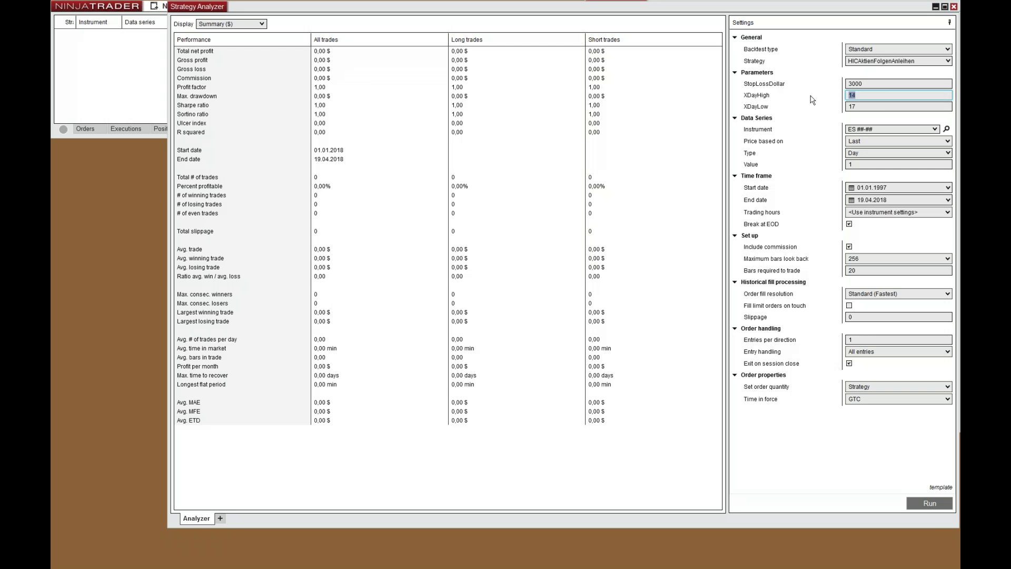
pyautogui.press('Tab')
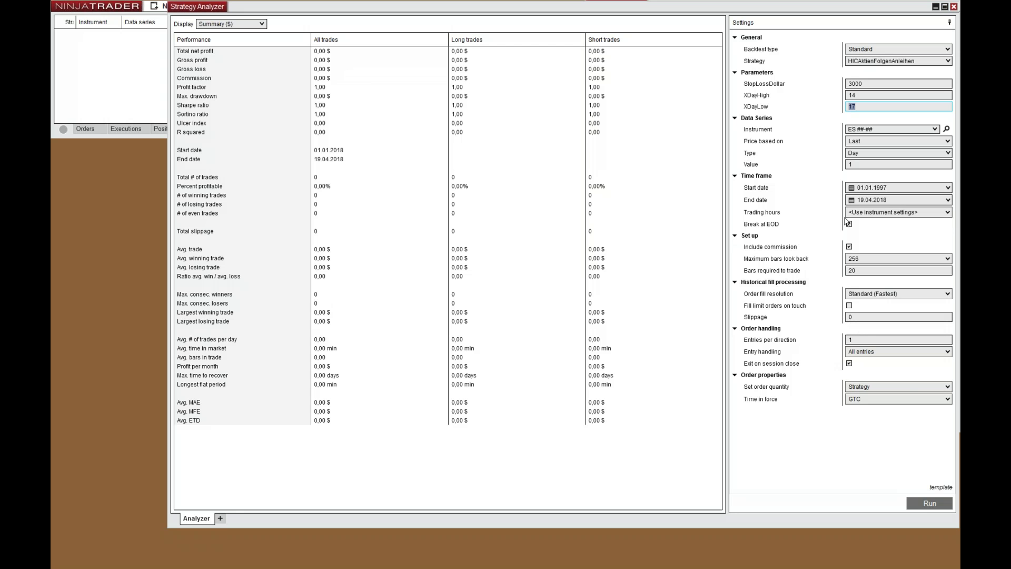
pyautogui.click(928, 503)
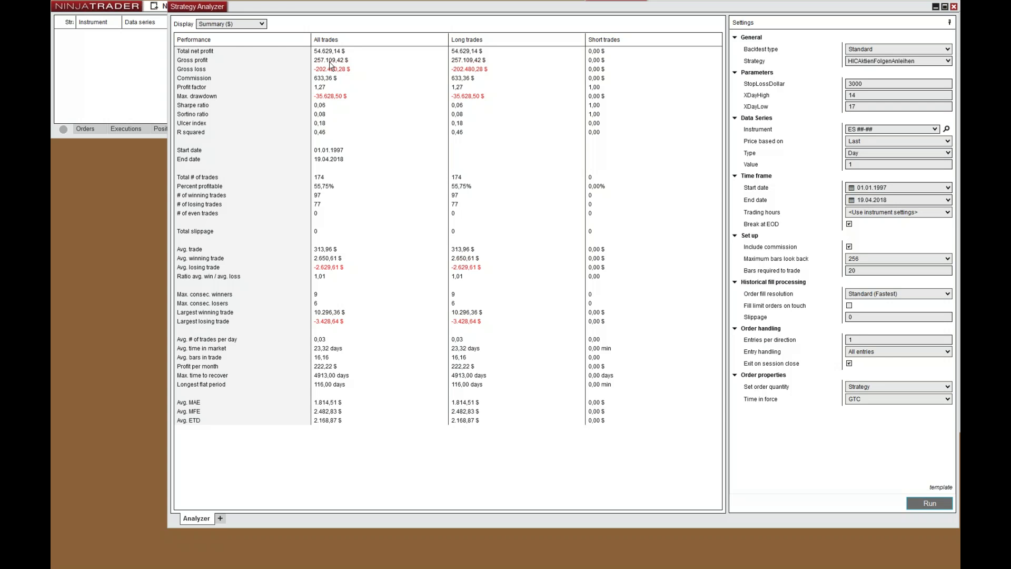
# Review the backtest summary, covering gross profit, percent profitable, winning trades, average winning trade, maximum consecutive losers and Sharpe ratio
pyautogui.click(323, 186)
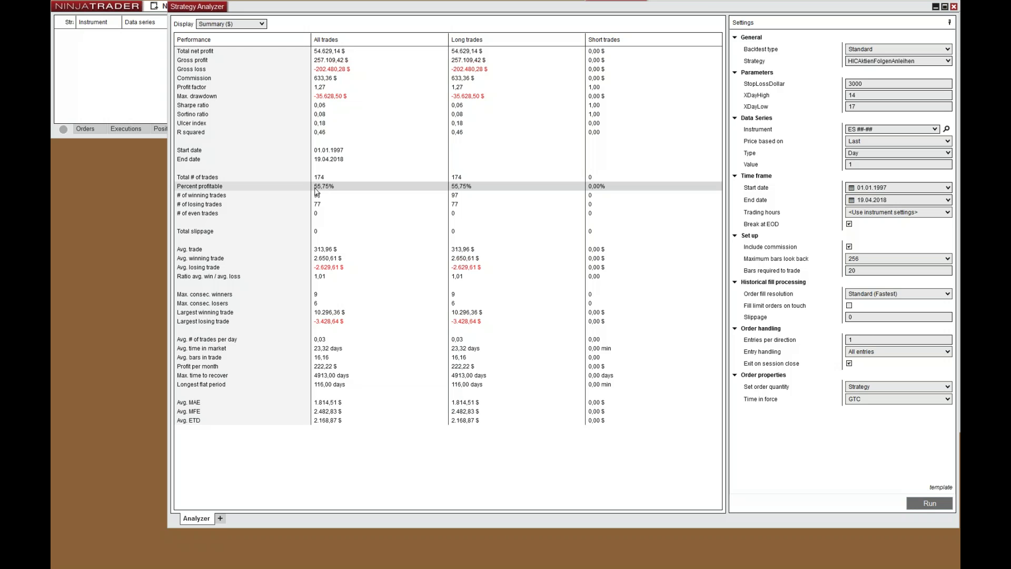
pyautogui.click(318, 195)
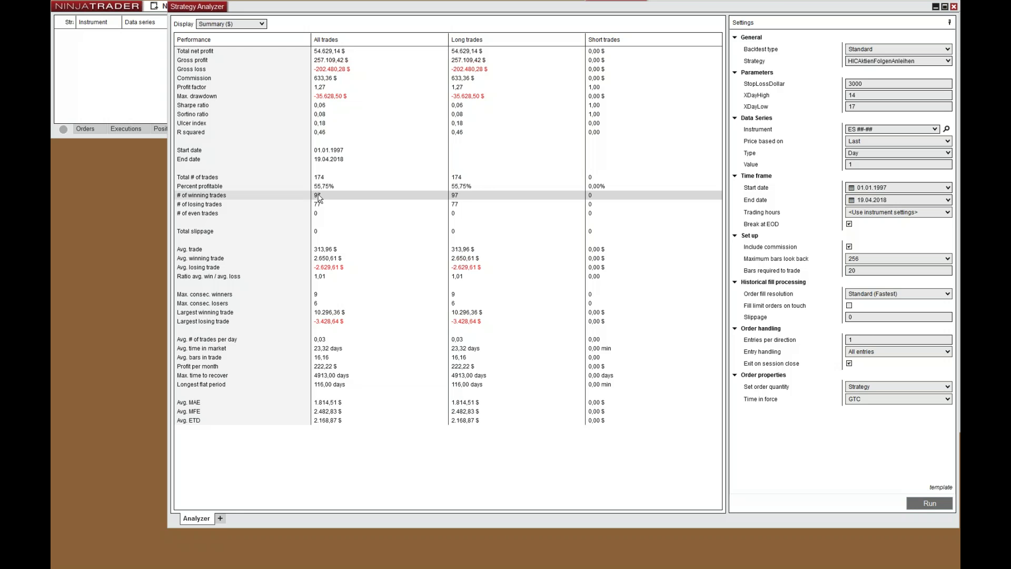
pyautogui.click(317, 61)
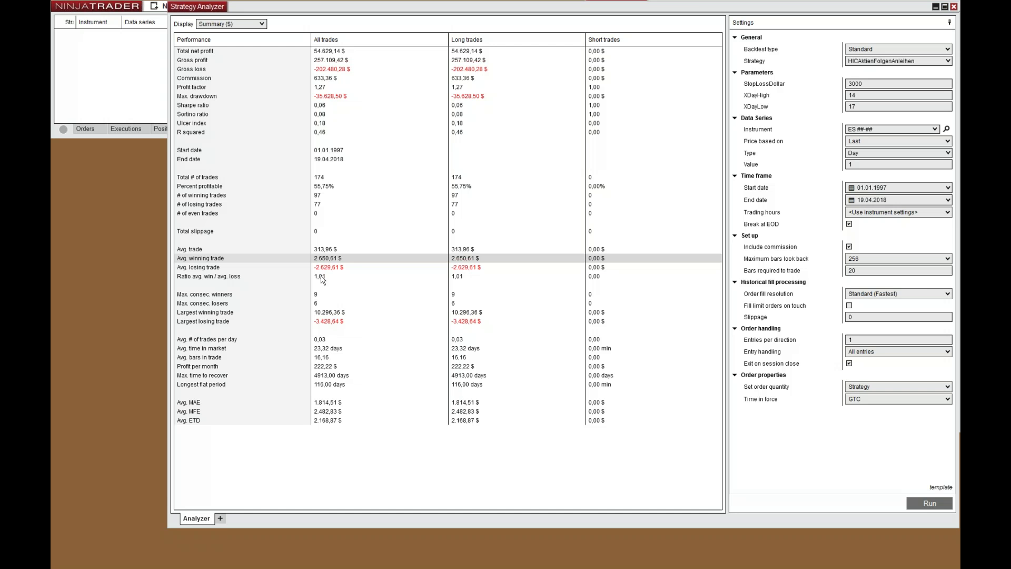
pyautogui.click(316, 307)
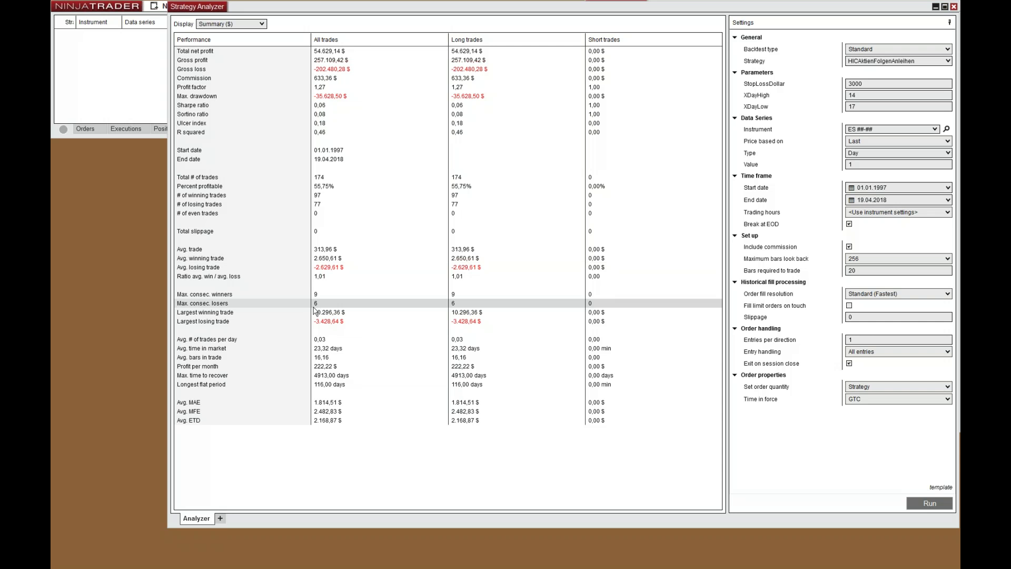
pyautogui.click(322, 105)
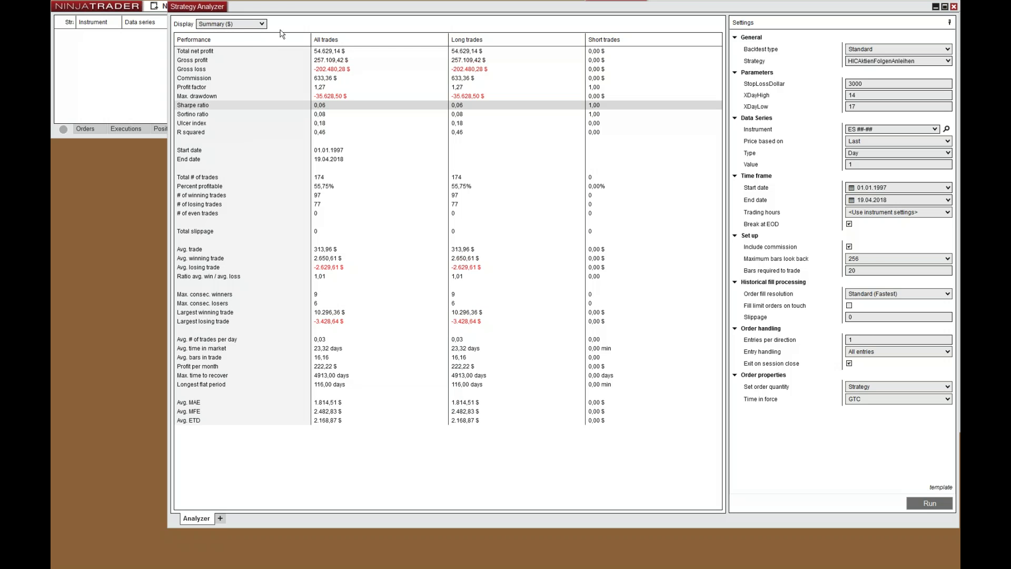
# View the Analysis graph of cumulative net profit for the backtest, and return to the Summary display
pyautogui.click(243, 30)
pyautogui.click(240, 46)
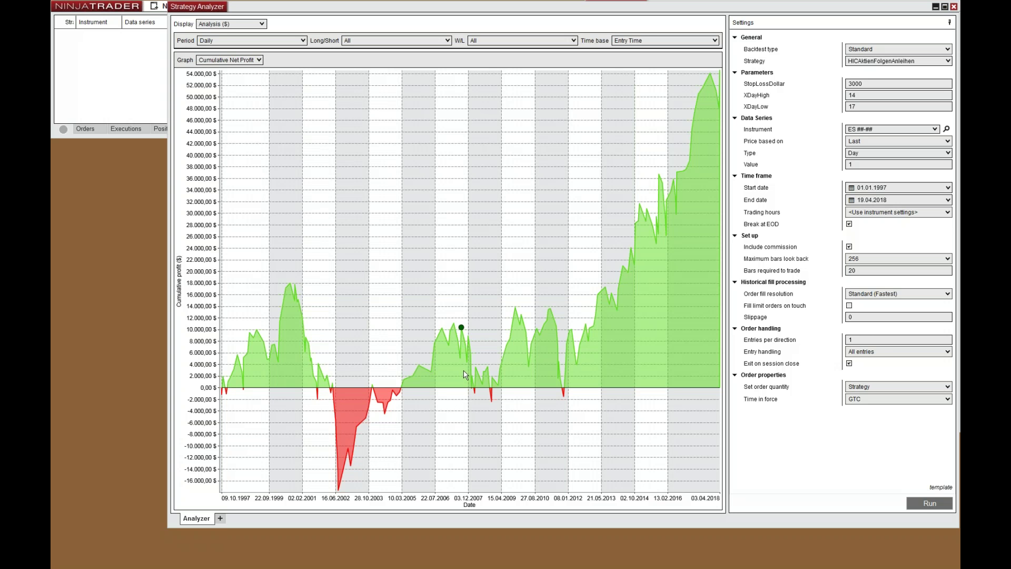
pyautogui.click(254, 41)
pyautogui.click(213, 42)
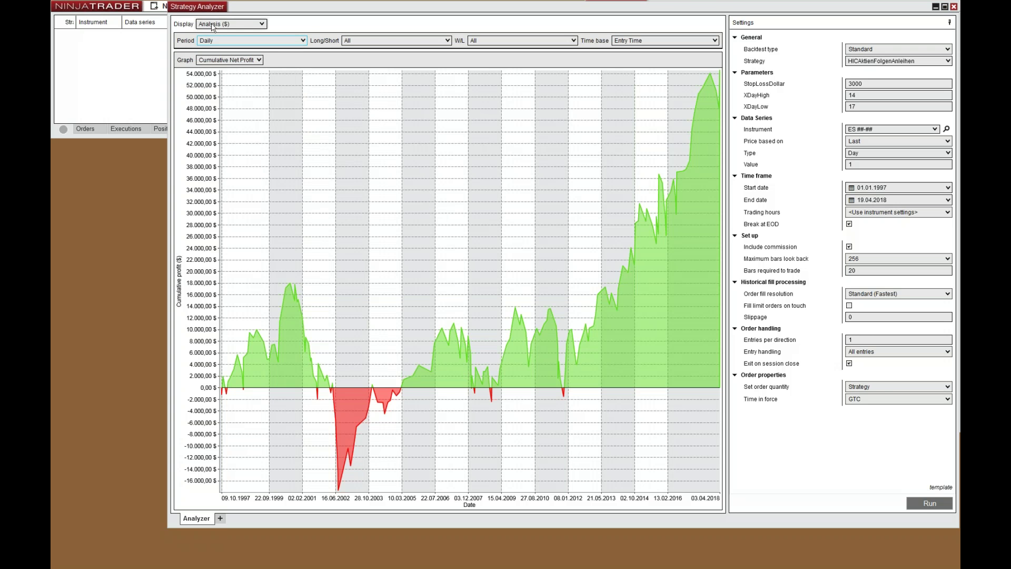
pyautogui.click(214, 25)
pyautogui.click(223, 34)
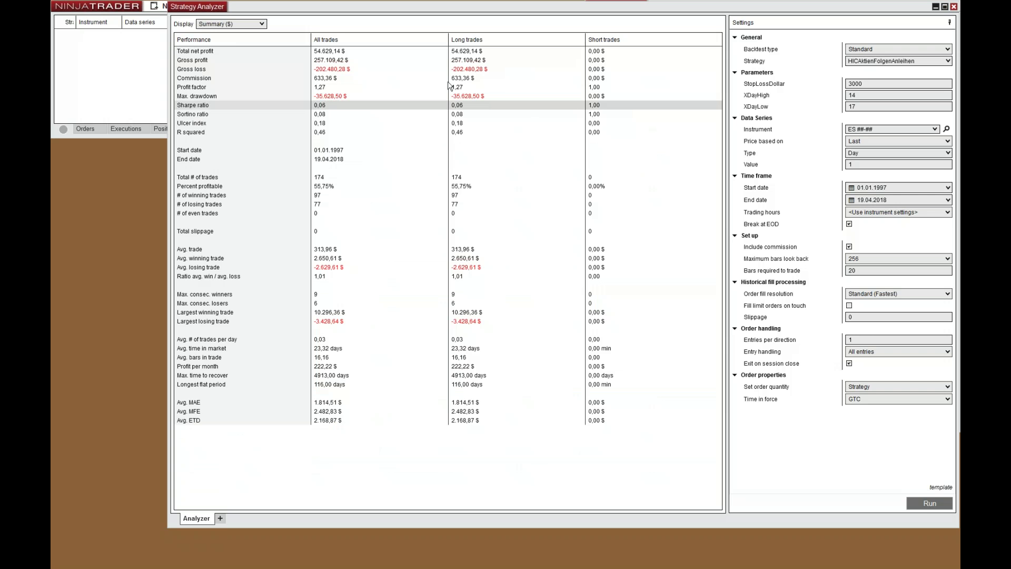
# Run the backtest with XDayHigh set to 10, and run it again with XDayHigh set to 20
pyautogui.doubleClick(862, 98)
pyautogui.write('10')
pyautogui.click(914, 503)
pyautogui.click(860, 96)
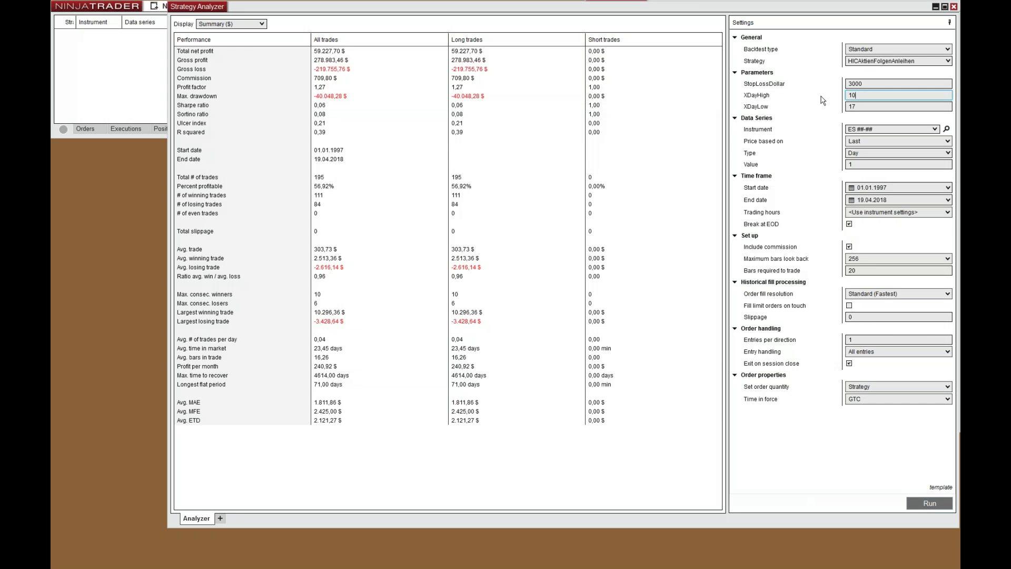
pyautogui.press('BackSpace')
pyautogui.click(912, 501)
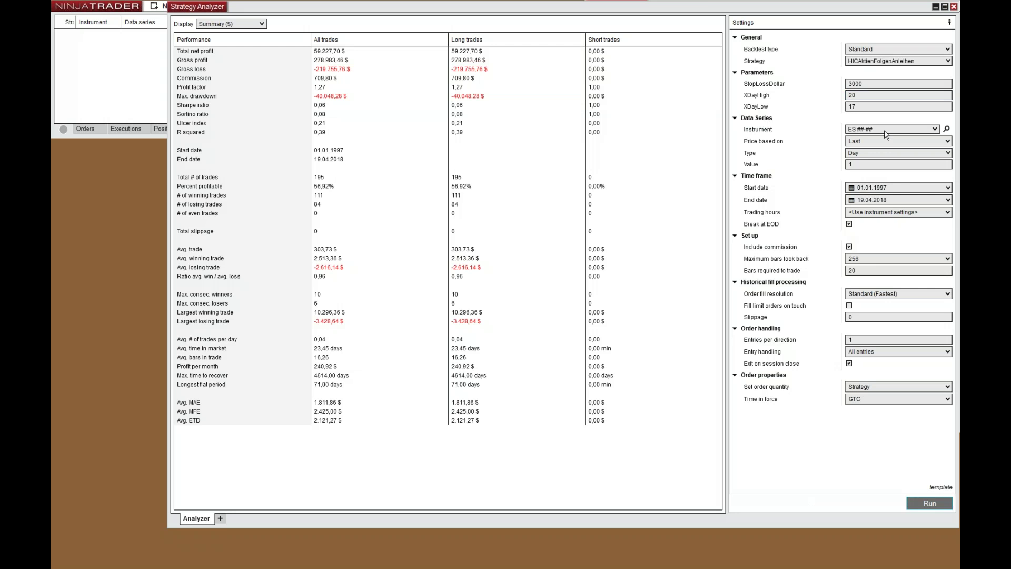
# Run the backtest with XDayLow set to 15, and run it again with XDayLow set to 10
pyautogui.click(862, 107)
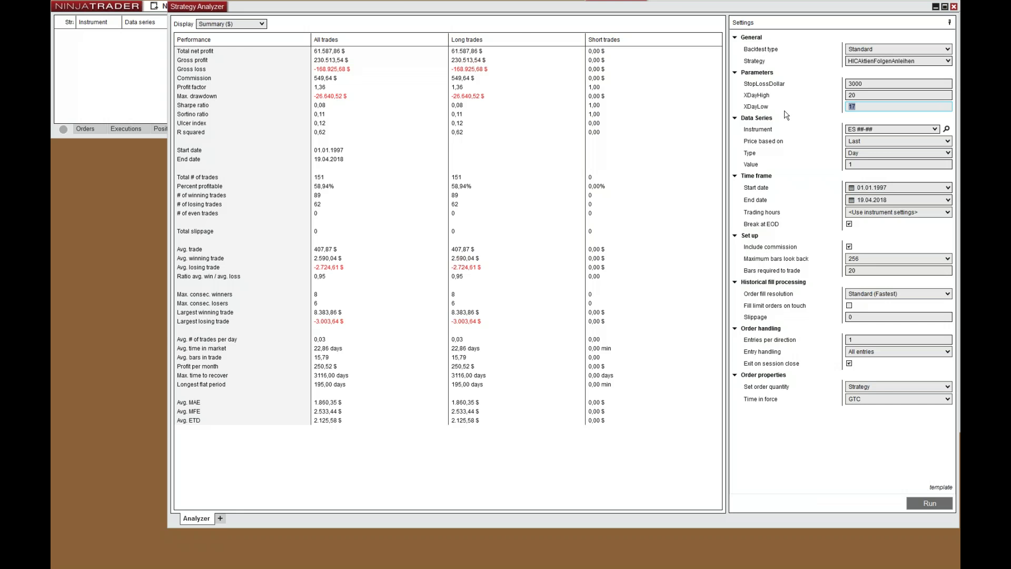
pyautogui.write('15')
pyautogui.click(931, 502)
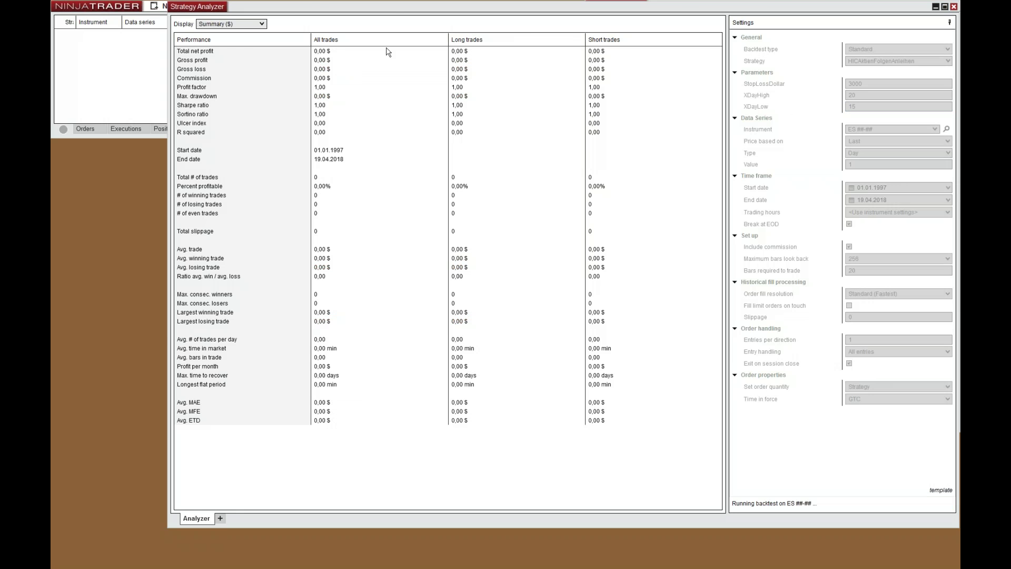
pyautogui.click(864, 107)
pyautogui.write('10')
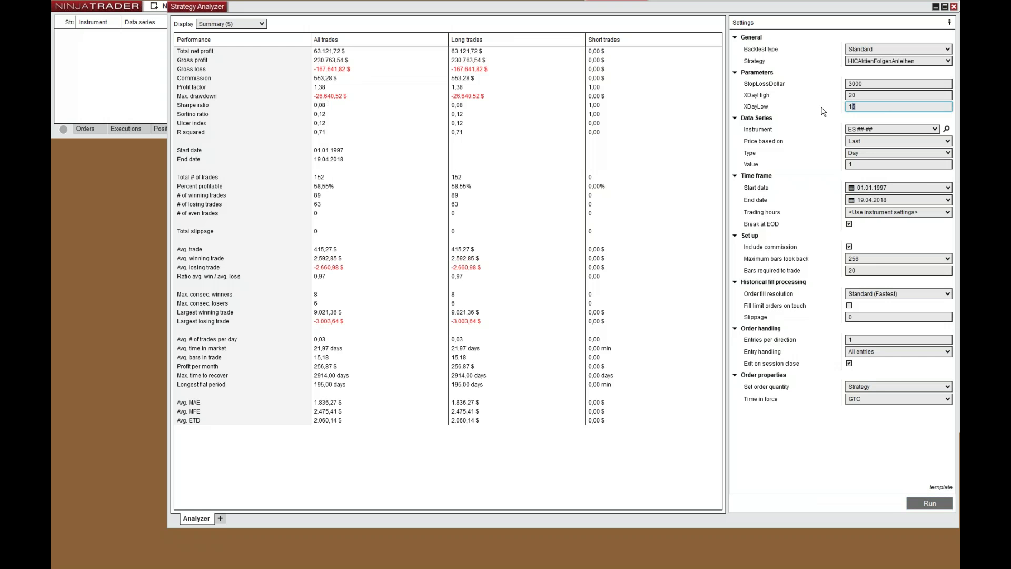
pyautogui.click(924, 503)
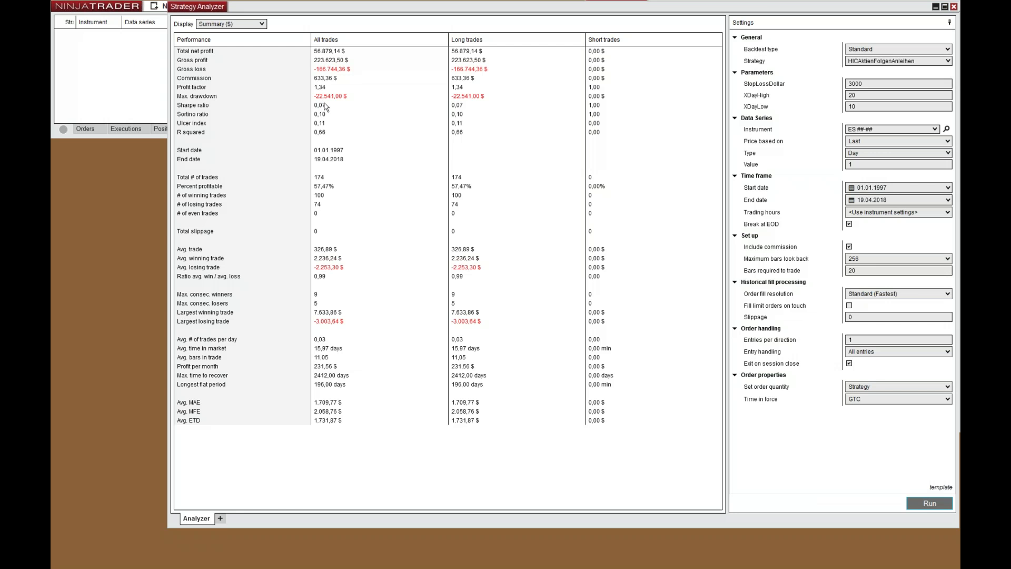
# Run the backtest with StopLossDollar set to 5000, and run it again with StopLossDollar set to 10000
pyautogui.click(866, 82)
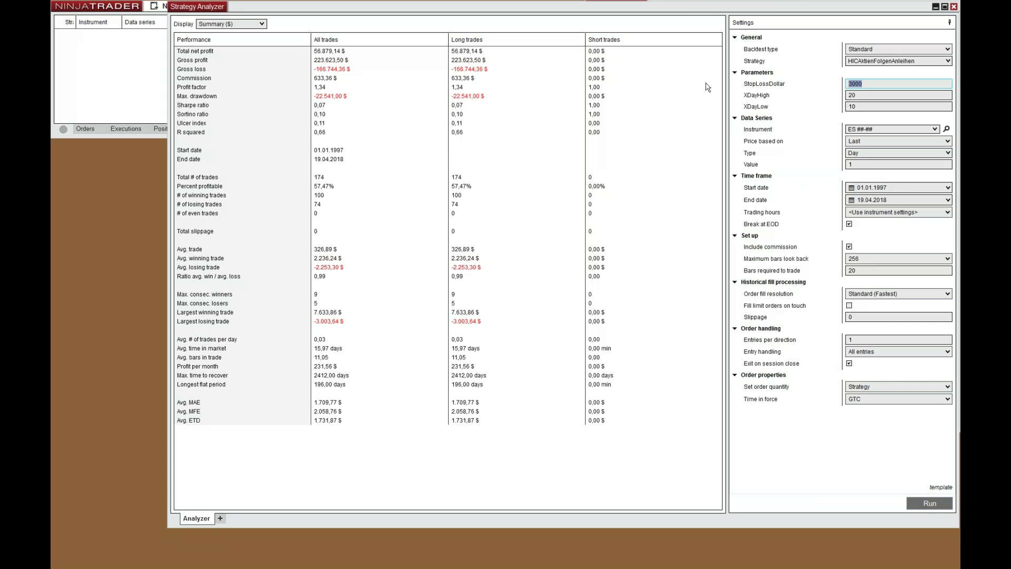
pyautogui.write('50')
pyautogui.click(914, 501)
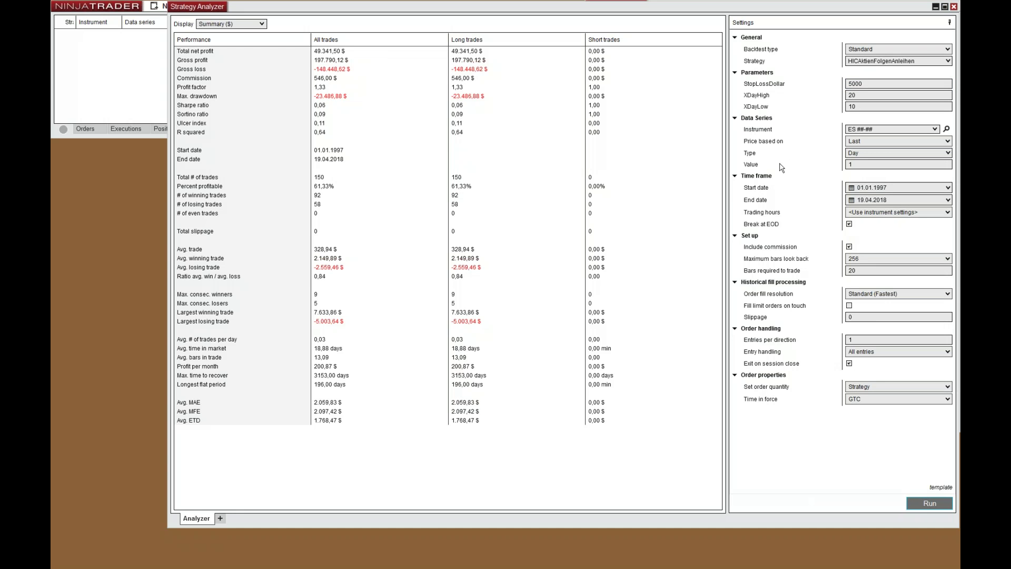
pyautogui.click(849, 85)
pyautogui.write('1000')
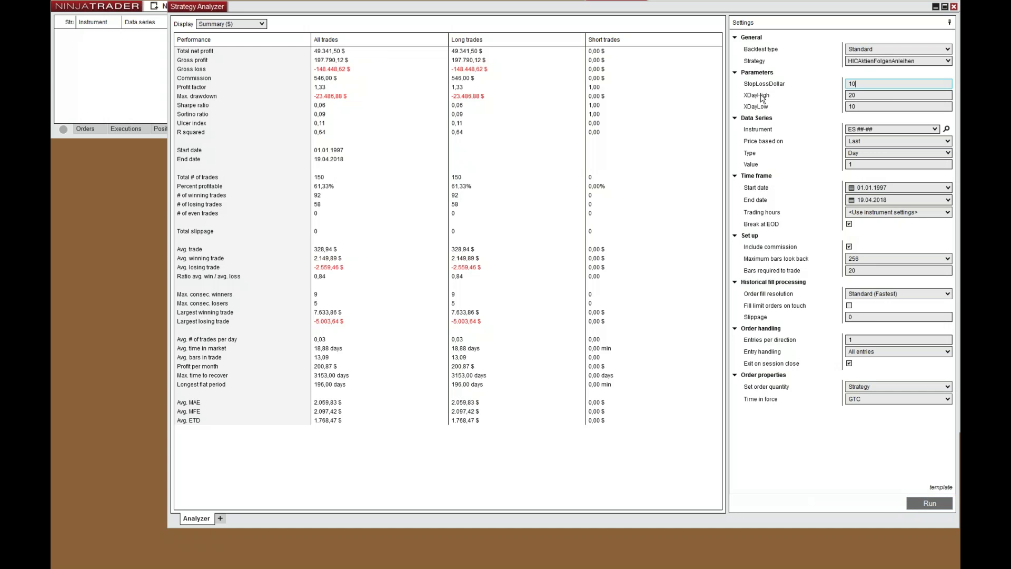
pyautogui.click(927, 502)
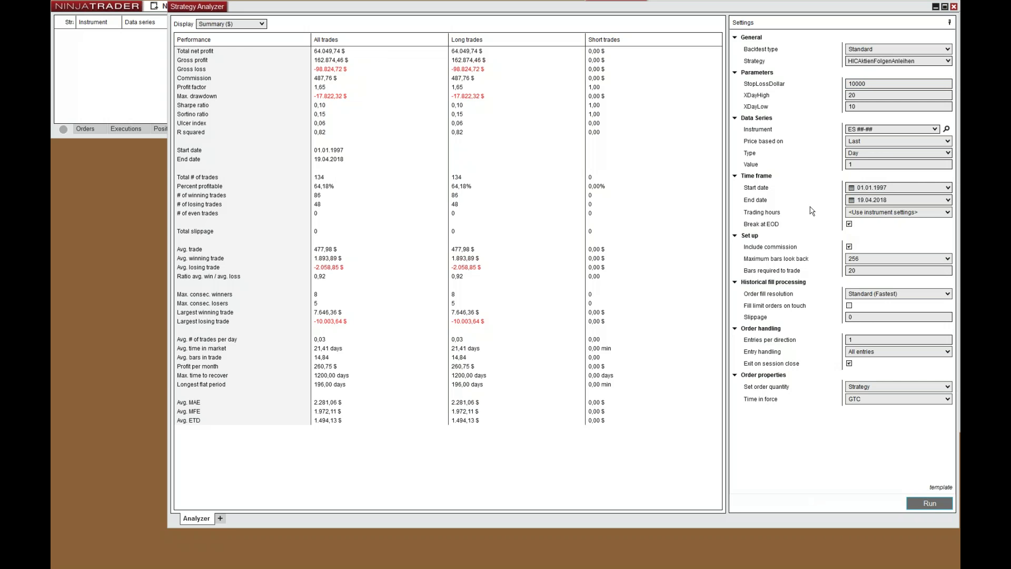
# Try the backtest with XDayHigh at 14, and rerun it with XDayHigh restored to 20
pyautogui.click(775, 96)
pyautogui.write('14')
pyautogui.click(916, 503)
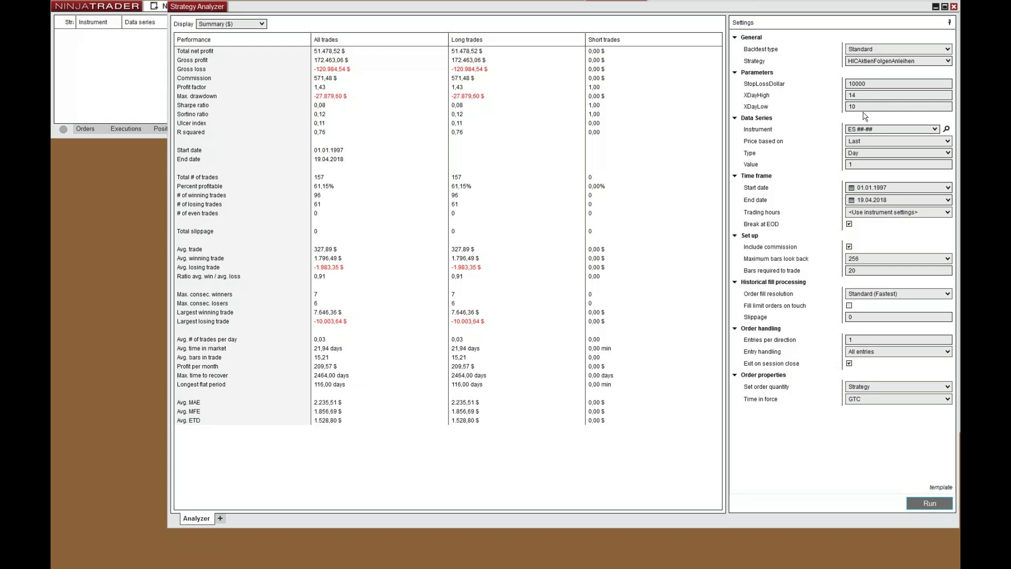
pyautogui.click(775, 95)
pyautogui.write('20')
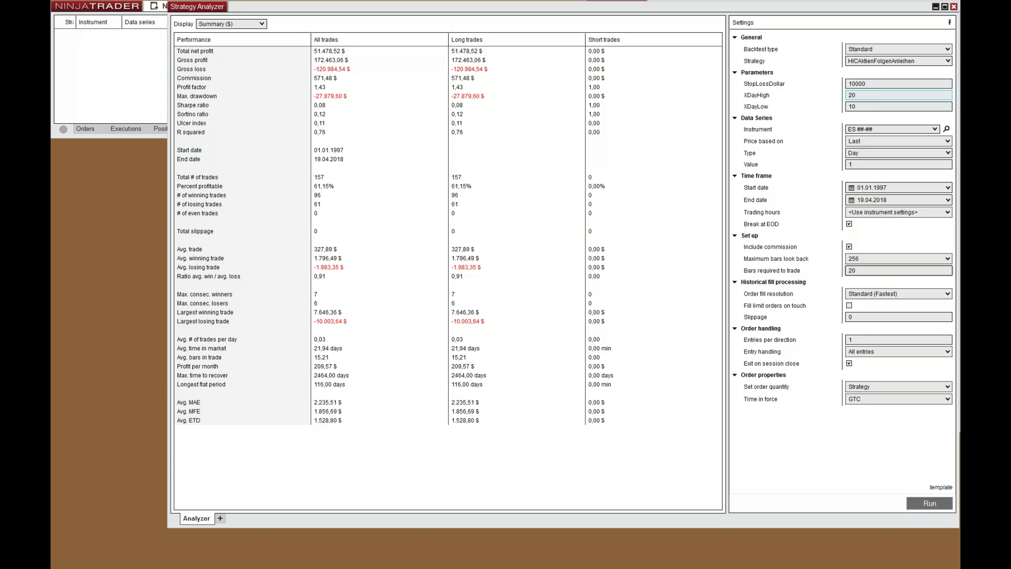
pyautogui.click(929, 503)
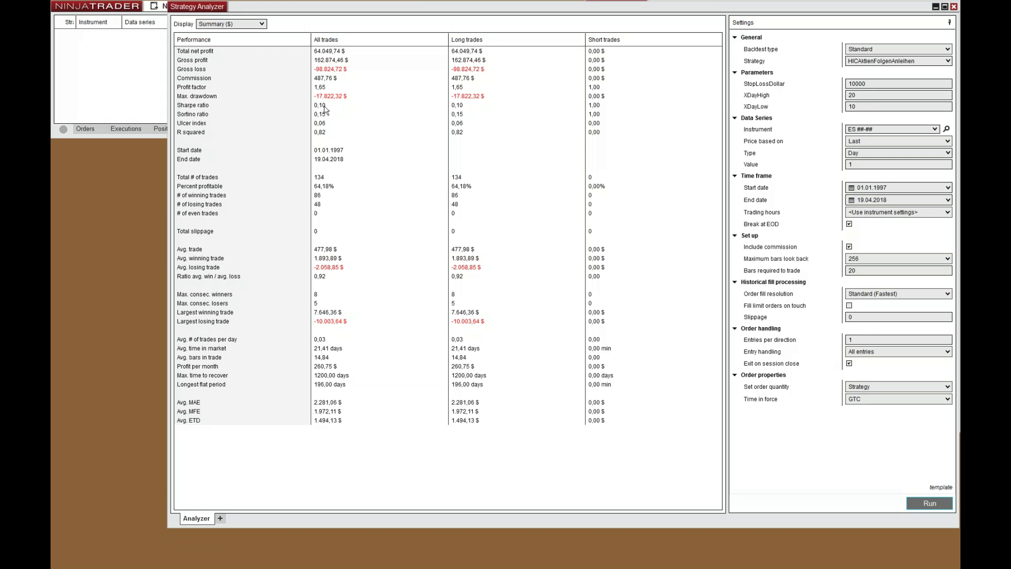
# Review gross profit, Sharpe ratio and winning trades, and view the cumulative net profit graph before returning to the Summary display
pyautogui.click(329, 61)
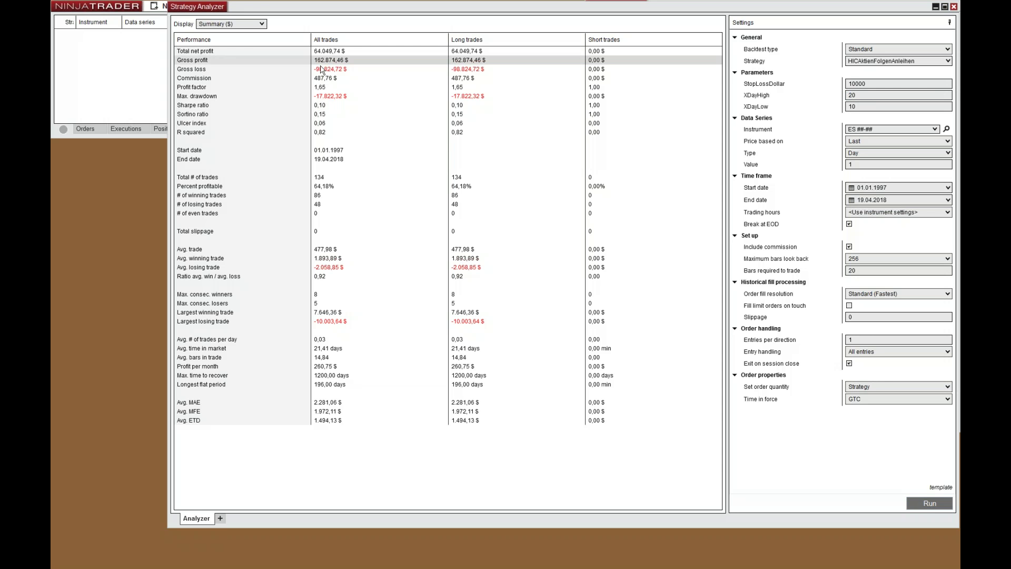
pyautogui.click(324, 108)
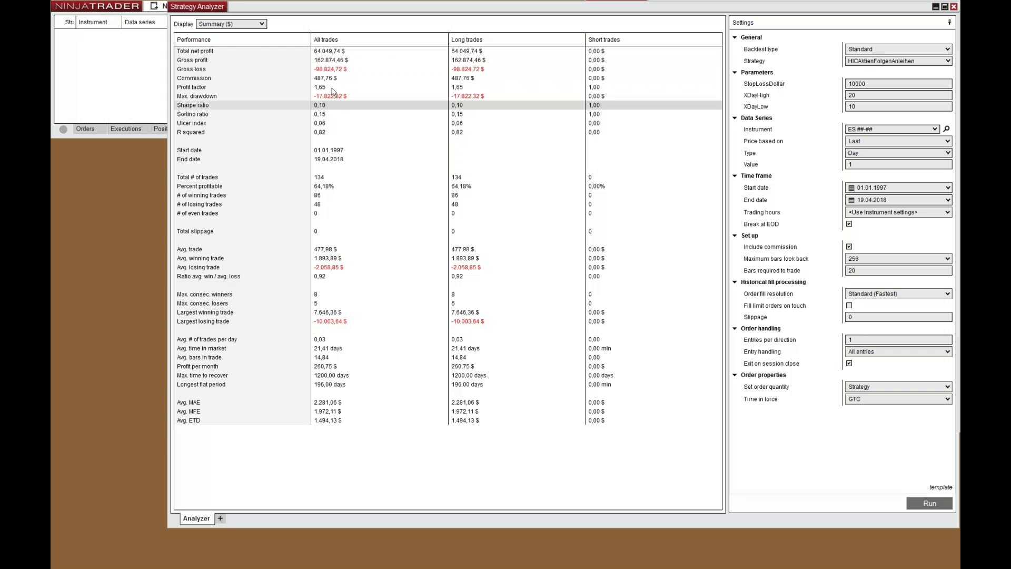
pyautogui.click(323, 196)
pyautogui.click(253, 23)
pyautogui.click(252, 48)
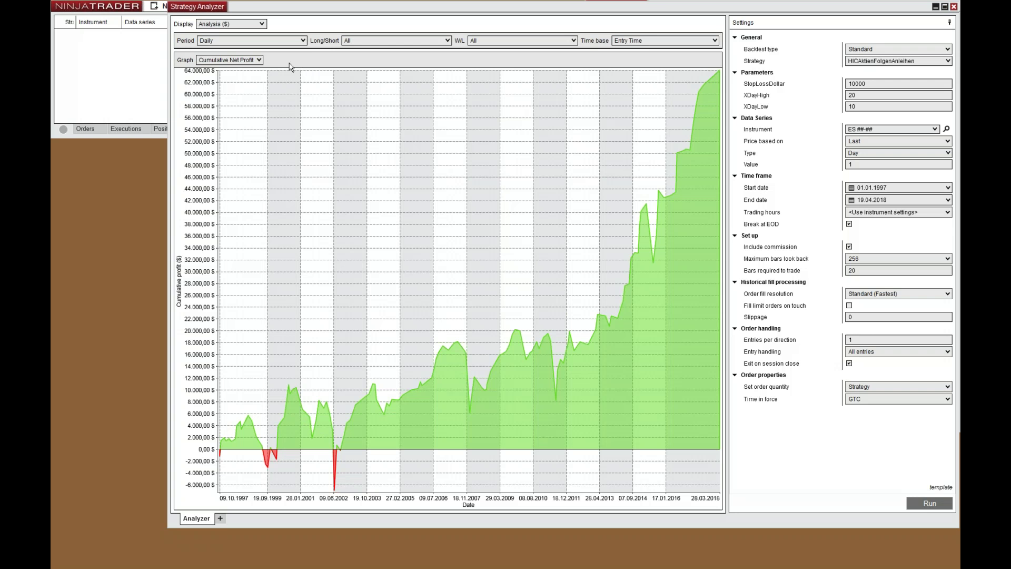
pyautogui.click(231, 24)
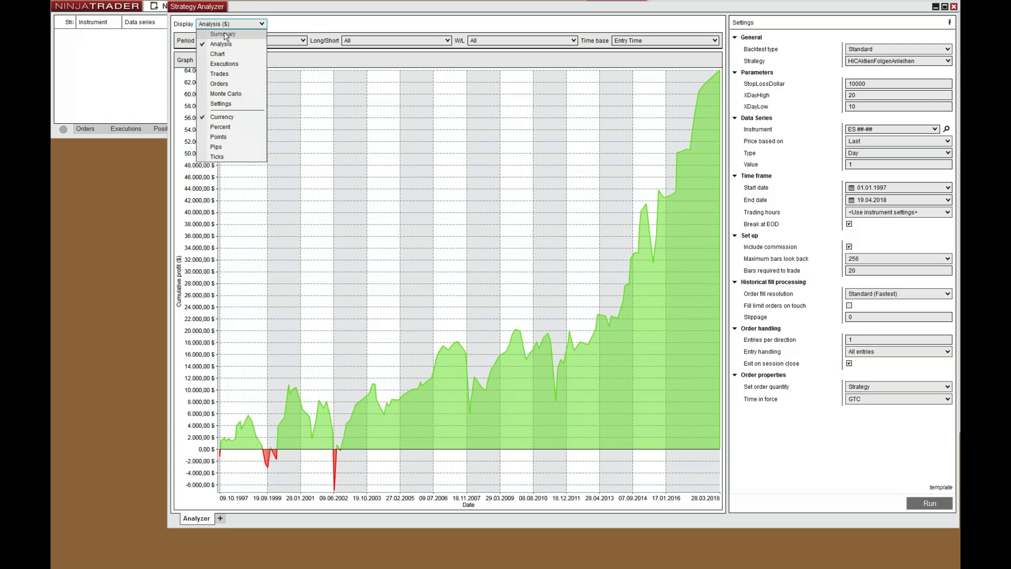
pyautogui.click(226, 35)
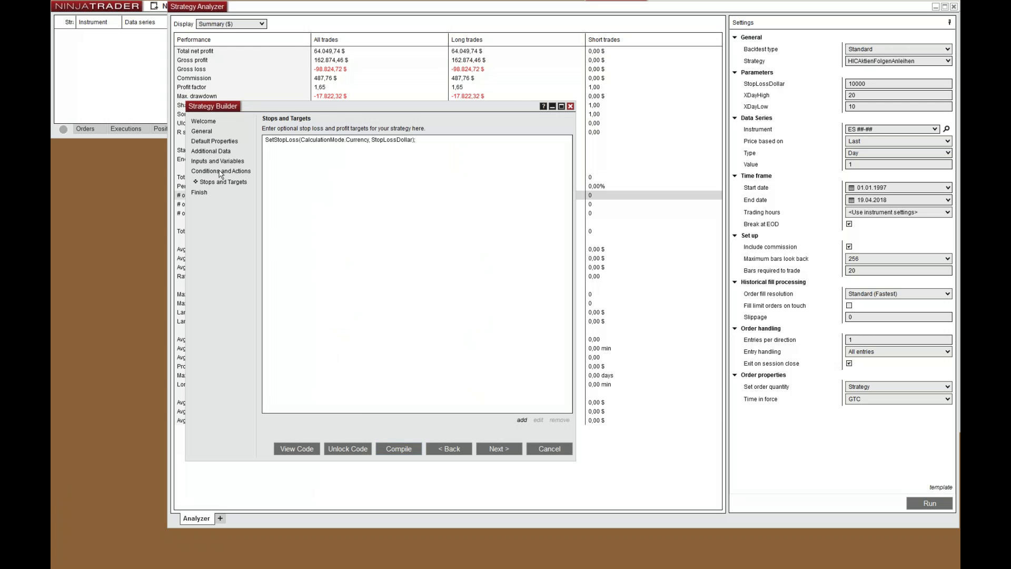
# In the Strategy Builder, change the compared price in Set 1's ZN high condition to Close of the ZN ##-## (Daily) series
pyautogui.click(221, 172)
pyautogui.click(325, 415)
pyautogui.click(290, 415)
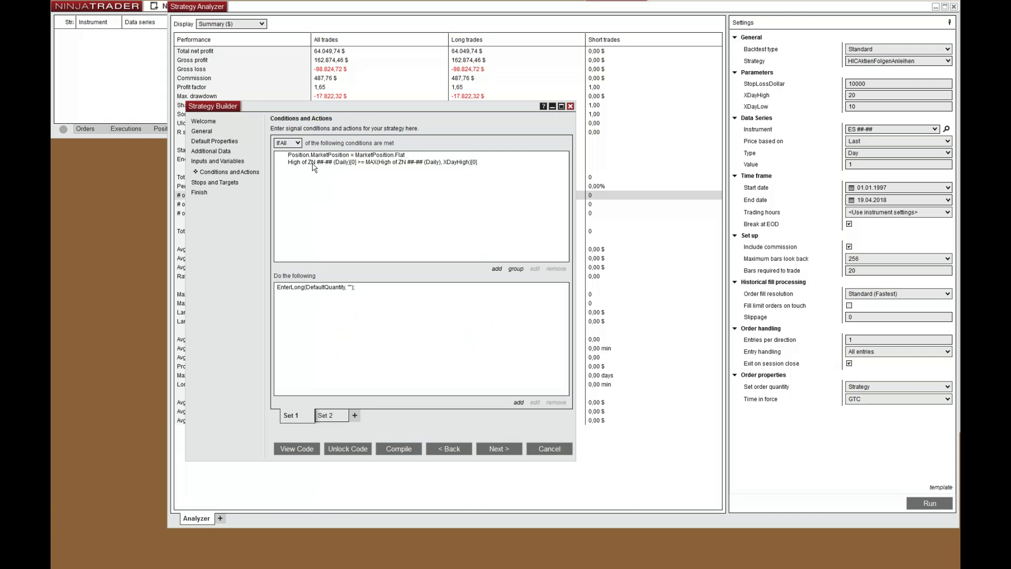
pyautogui.click(313, 163)
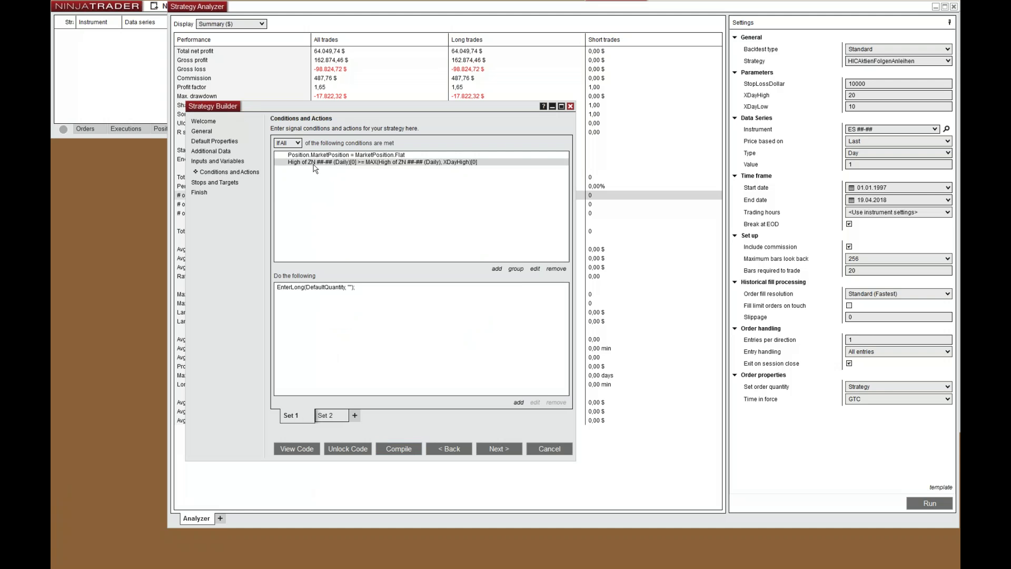
pyautogui.doubleClick(314, 164)
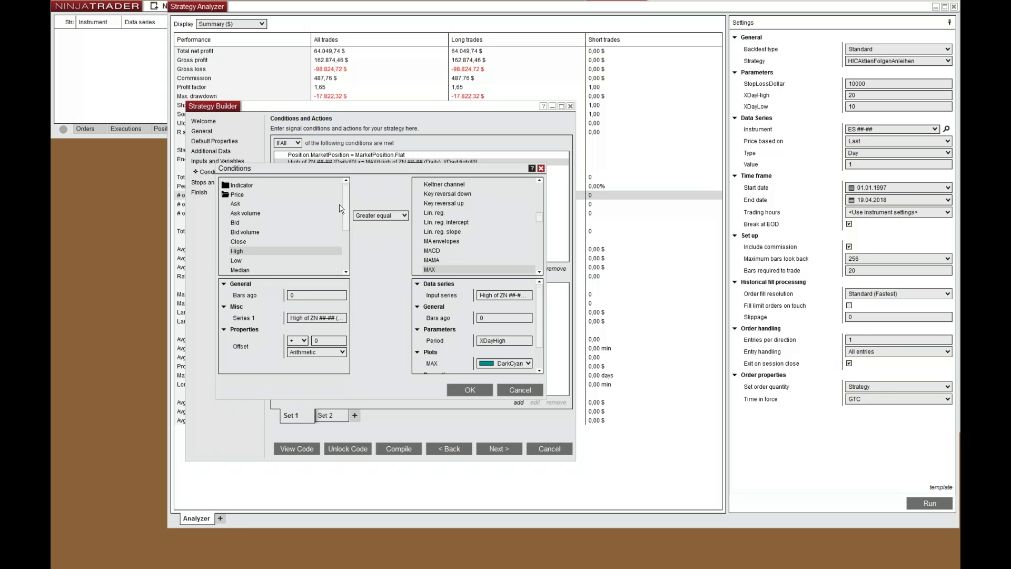
pyautogui.click(237, 241)
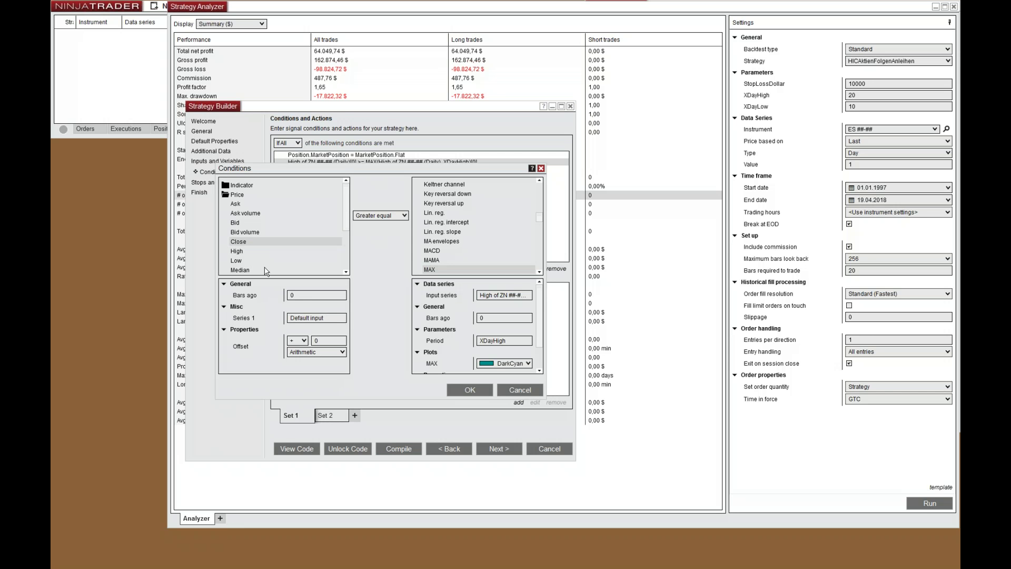
pyautogui.click(309, 318)
pyautogui.doubleClick(305, 217)
pyautogui.click(315, 227)
pyautogui.click(413, 369)
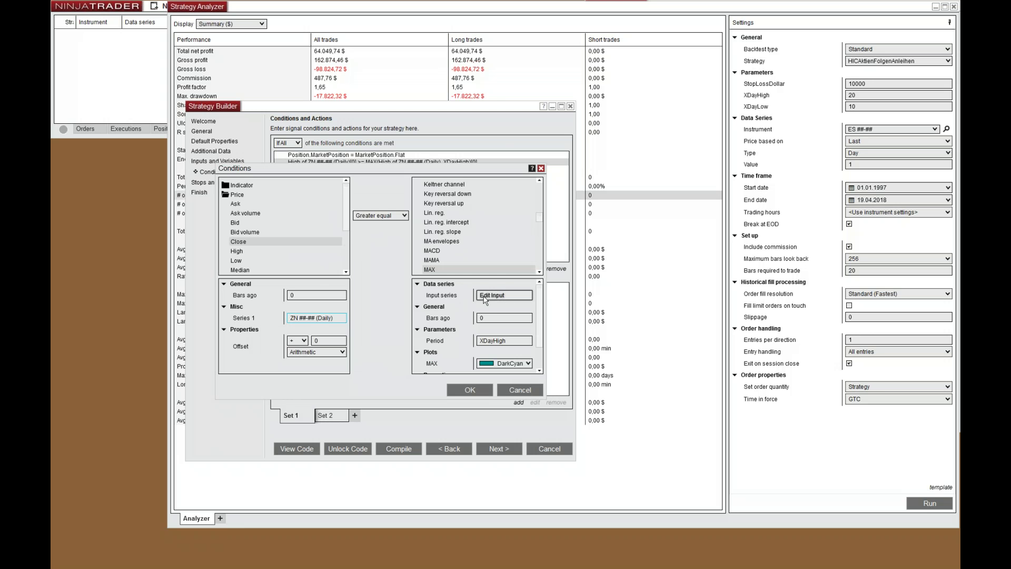
# Set the MAX indicator's bars ago to 1 in Set 1's ZN condition, check Set 2's exit condition, and compile the strategy
pyautogui.click(494, 317)
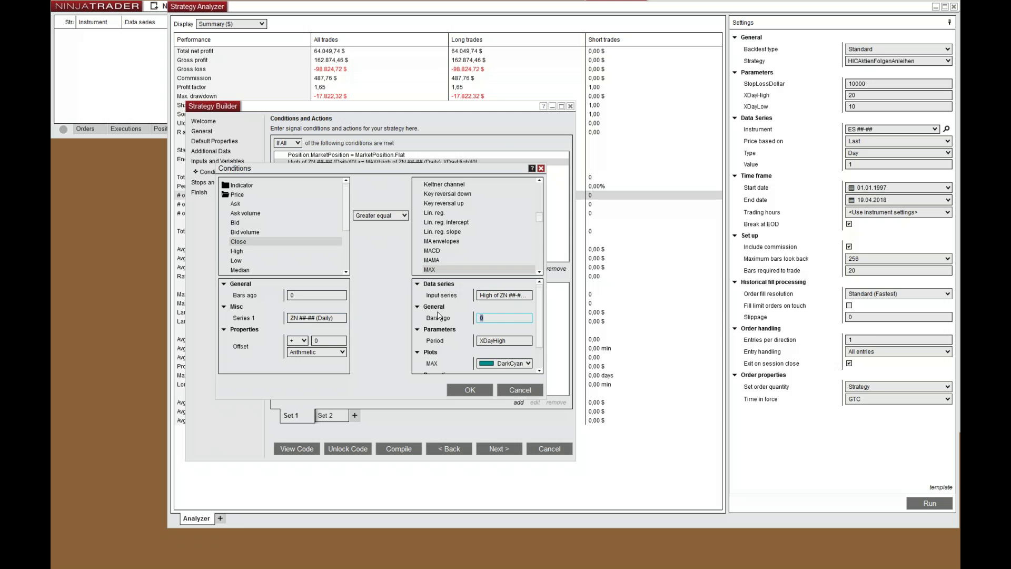
pyautogui.write('1')
pyautogui.click(473, 390)
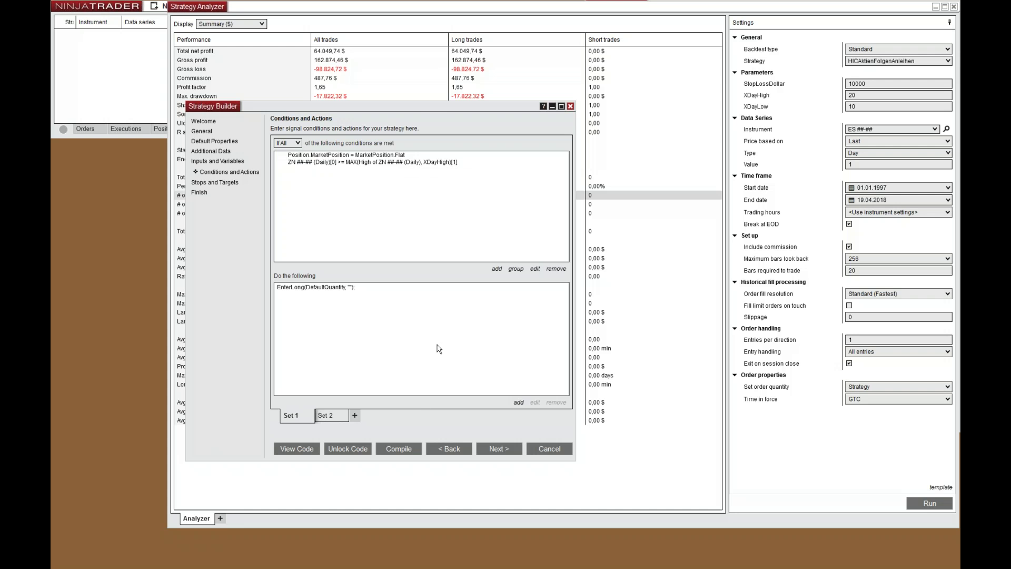
pyautogui.click(329, 416)
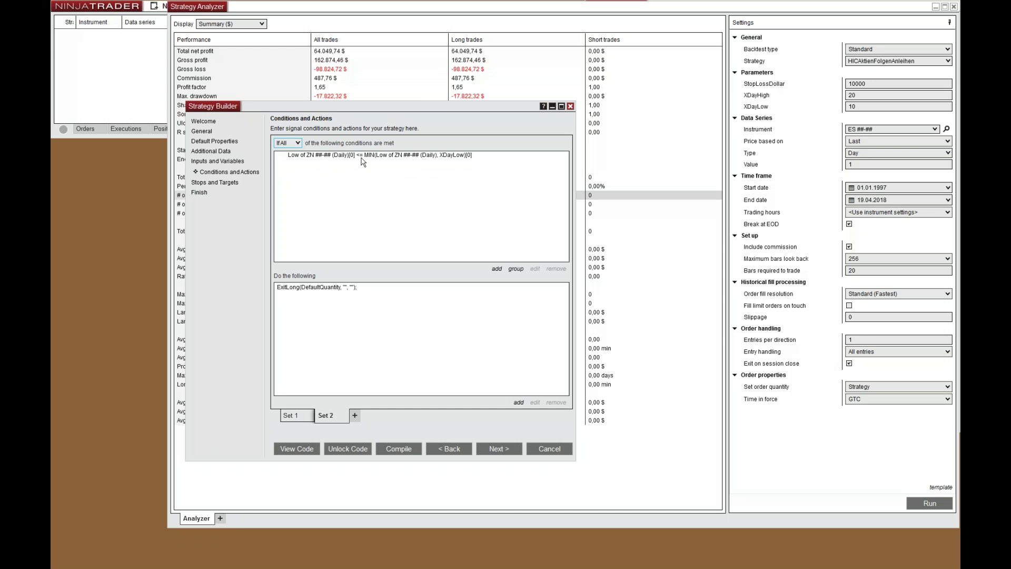
pyautogui.click(296, 417)
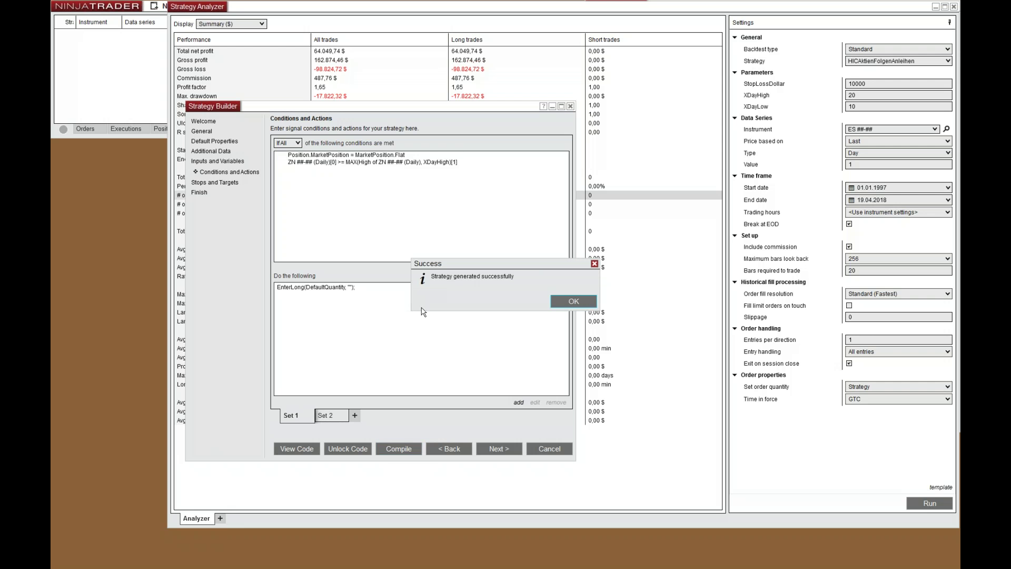
pyautogui.click(564, 308)
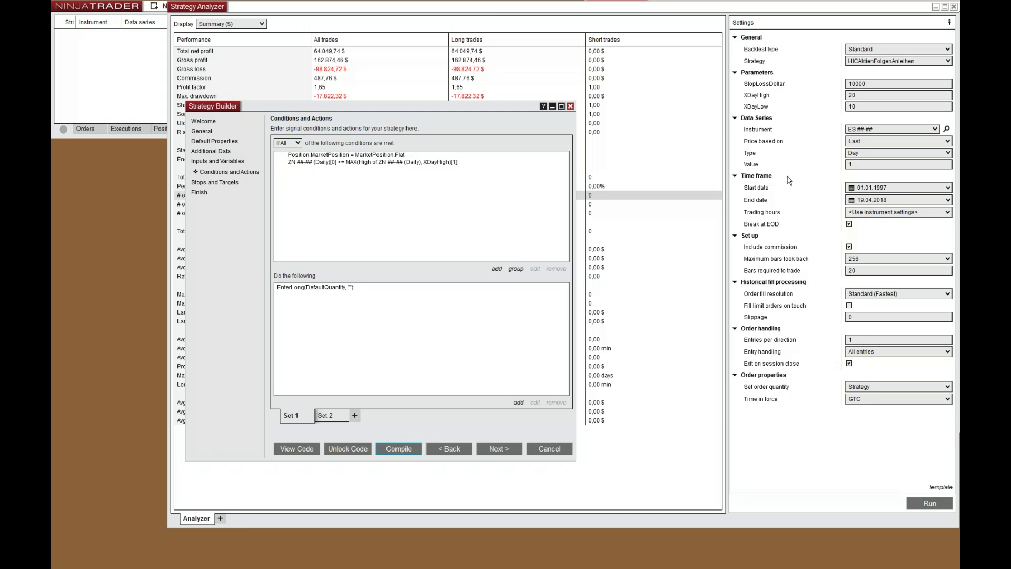
# In the Strategy Analyzer, run the backtest with StopLossDollar at 3000, XDayHigh at 14 and XDayLow at 17
pyautogui.click(505, 27)
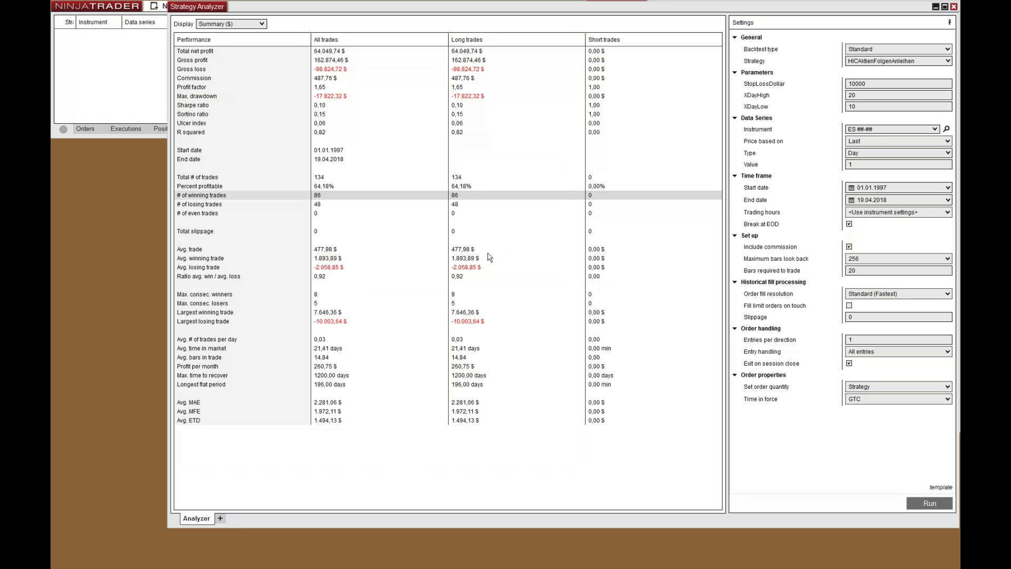
pyautogui.doubleClick(861, 96)
pyautogui.write('1')
pyautogui.doubleClick(878, 83)
pyautogui.write('300')
pyautogui.press('Tab')
pyautogui.press('Tab')
pyautogui.write('17')
pyautogui.click(929, 501)
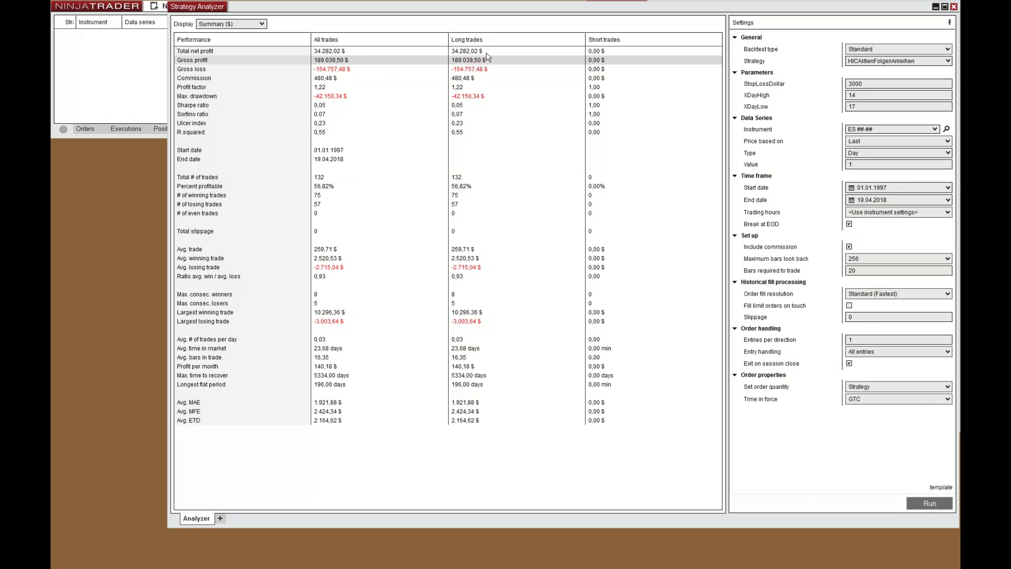
# Set StopLossDollar to 10000 and run the backtest again
pyautogui.doubleClick(803, 84)
pyautogui.write('100')
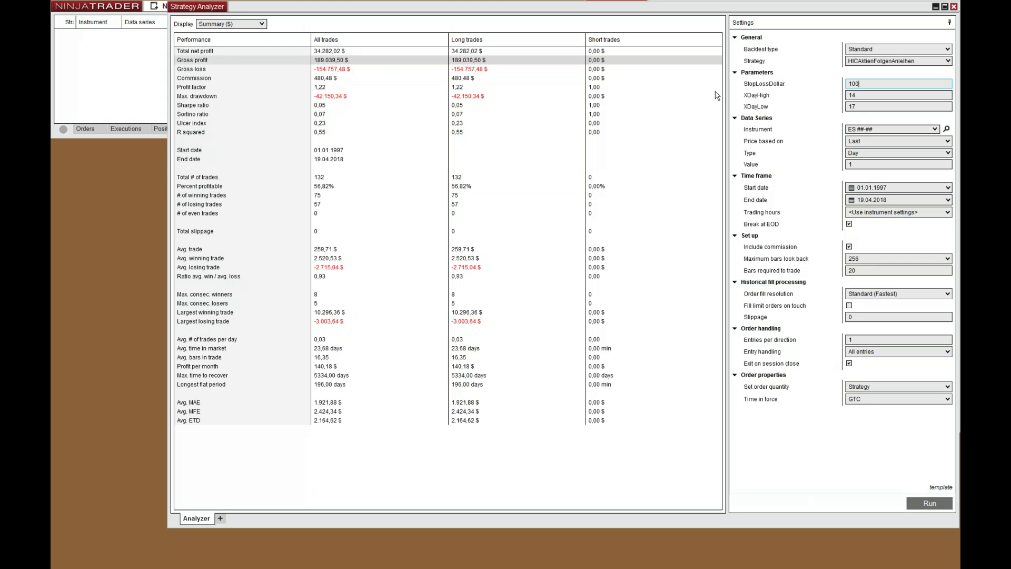
pyautogui.click(924, 502)
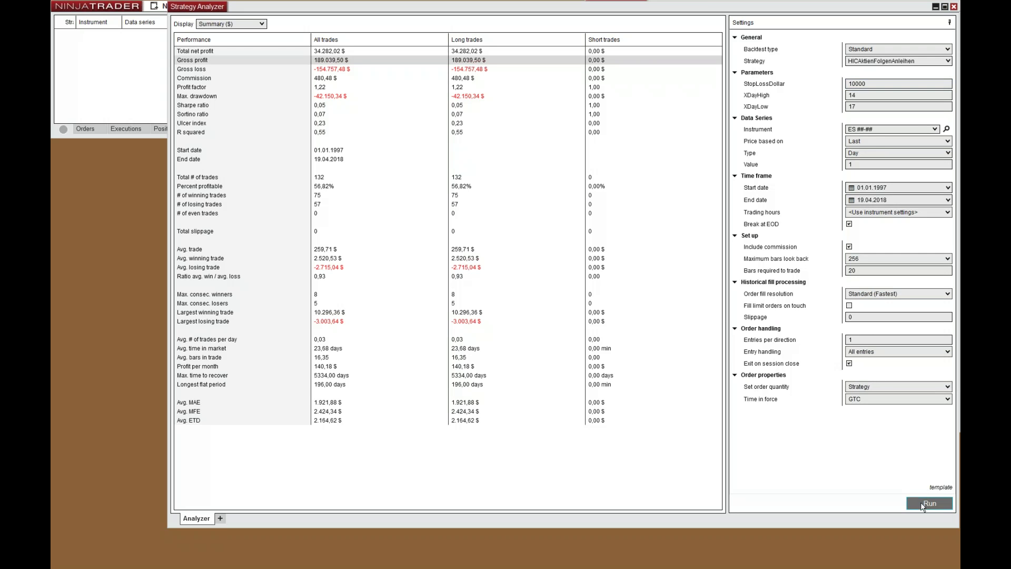
# Run the backtest with XDayHigh at 20 and XDayLow at 10, and rerun it with XDayLow at 17
pyautogui.click(788, 98)
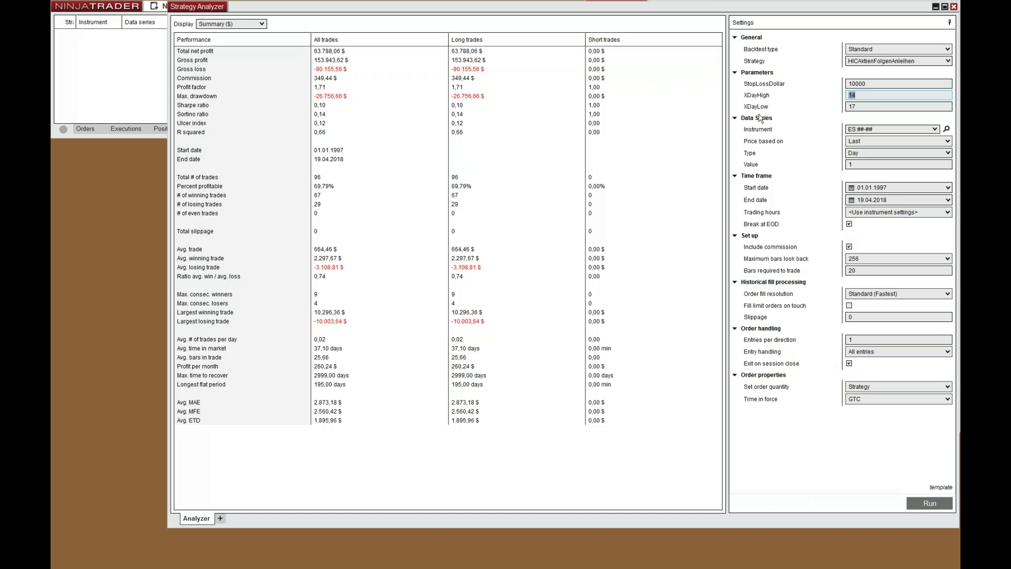
pyautogui.write('20')
pyautogui.click(805, 109)
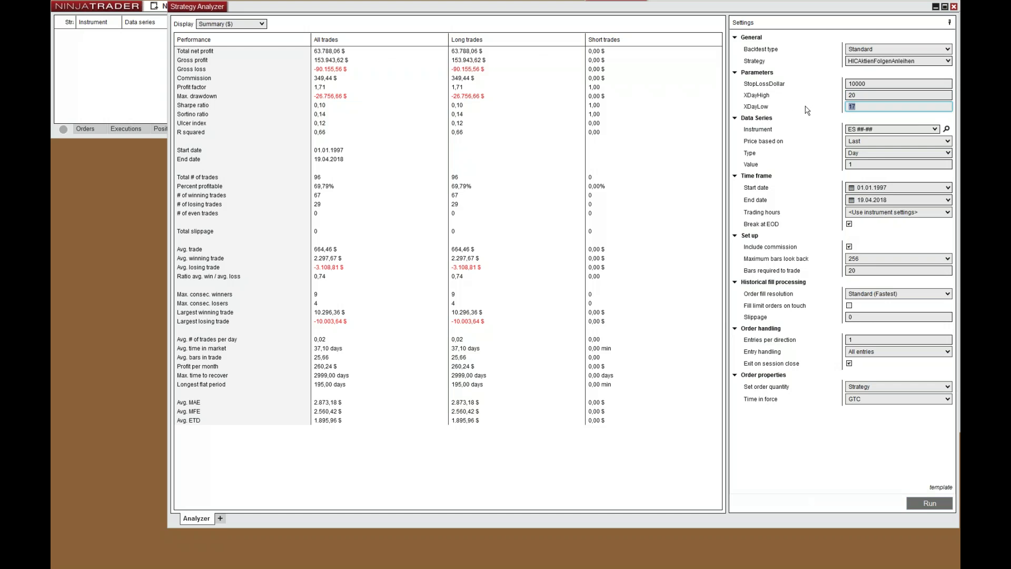
pyautogui.click(932, 501)
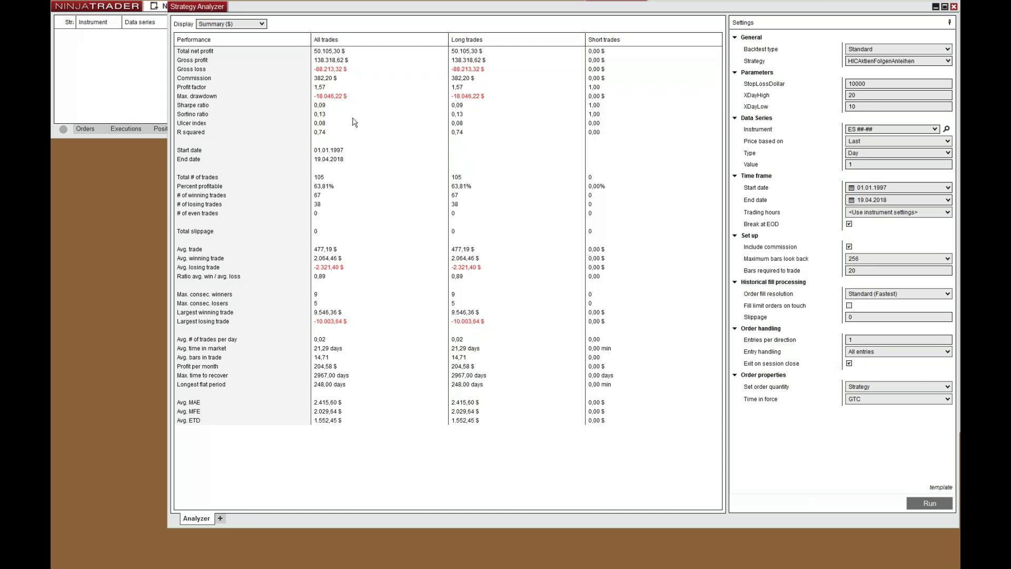
pyautogui.click(772, 109)
pyautogui.write('17')
pyautogui.click(928, 503)
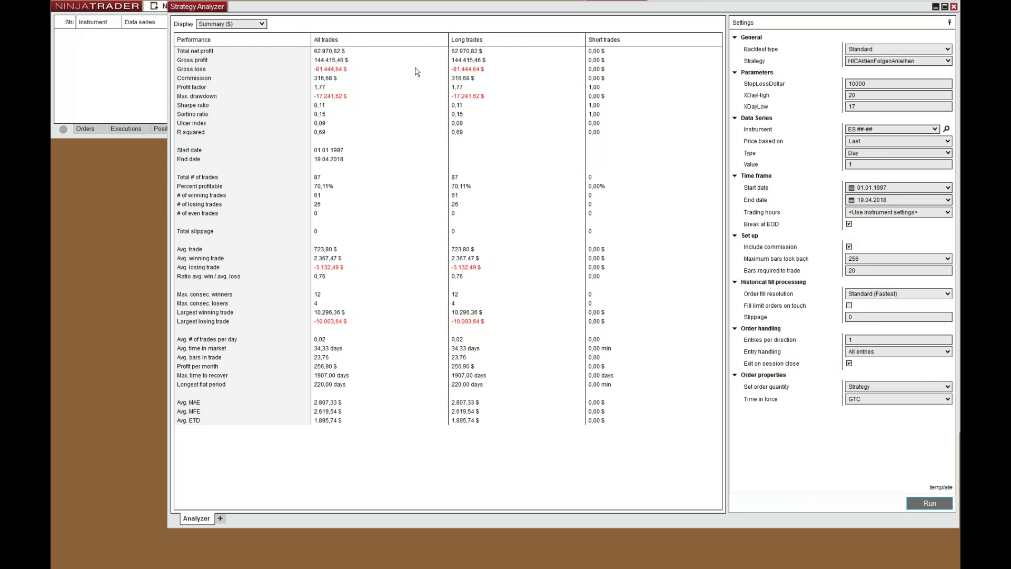
# Check the Sharpe ratio, view the Analysis display's cumulative net profit graph, and return to the Summary display
pyautogui.click(320, 107)
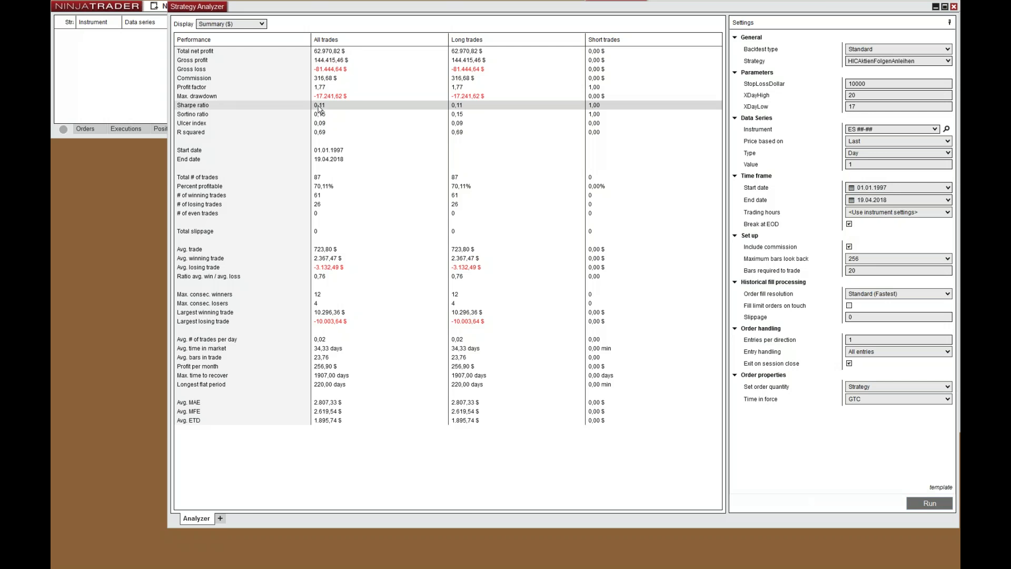
pyautogui.click(248, 26)
pyautogui.click(245, 44)
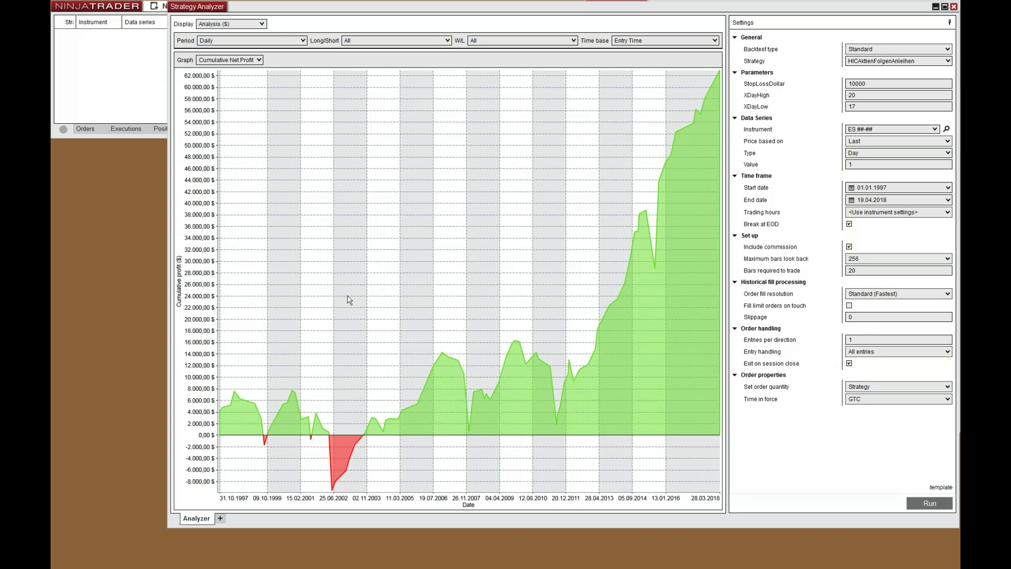
pyautogui.click(253, 24)
pyautogui.click(219, 36)
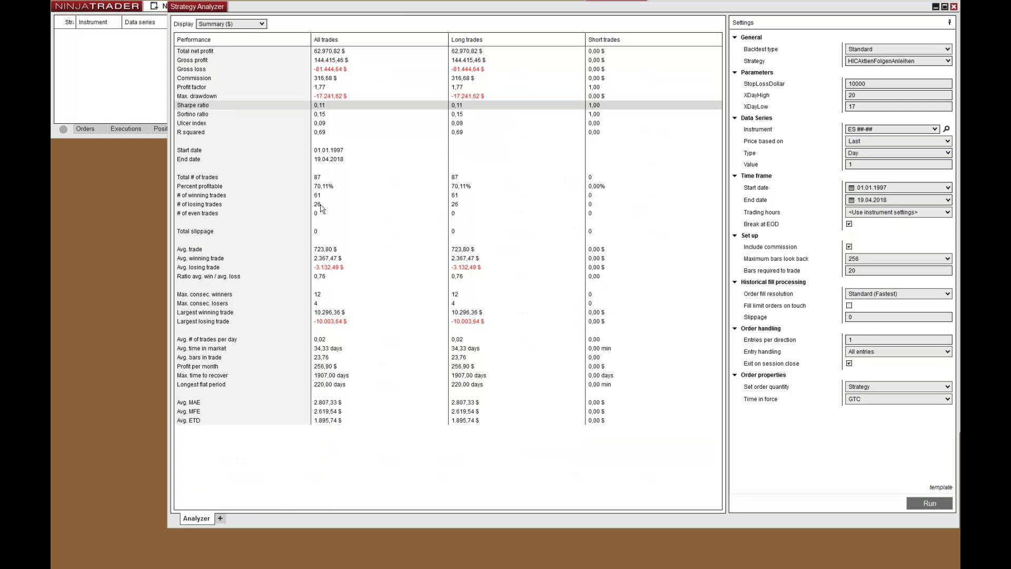
# In the Strategy Builder, change Set 1's ZN condition back to High of ZN ##-## (Daily) and set the MAX bars ago to 0
pyautogui.click(55, 489)
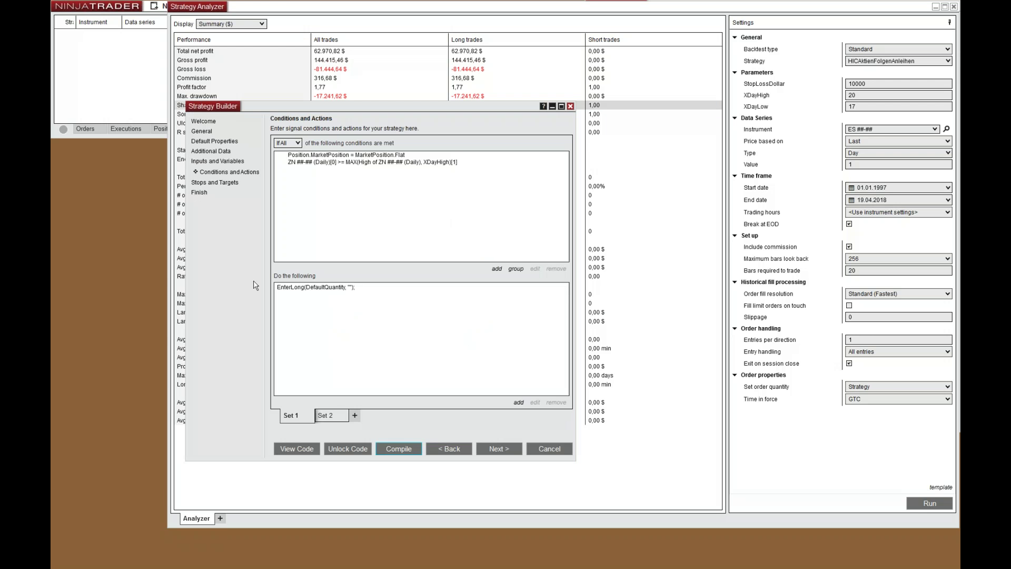
pyautogui.click(328, 420)
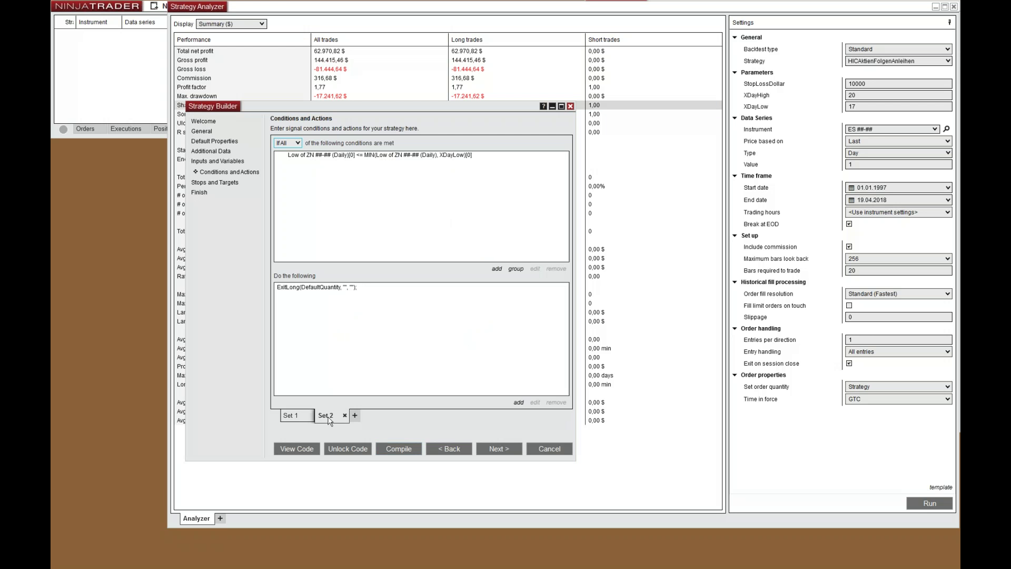
pyautogui.click(290, 415)
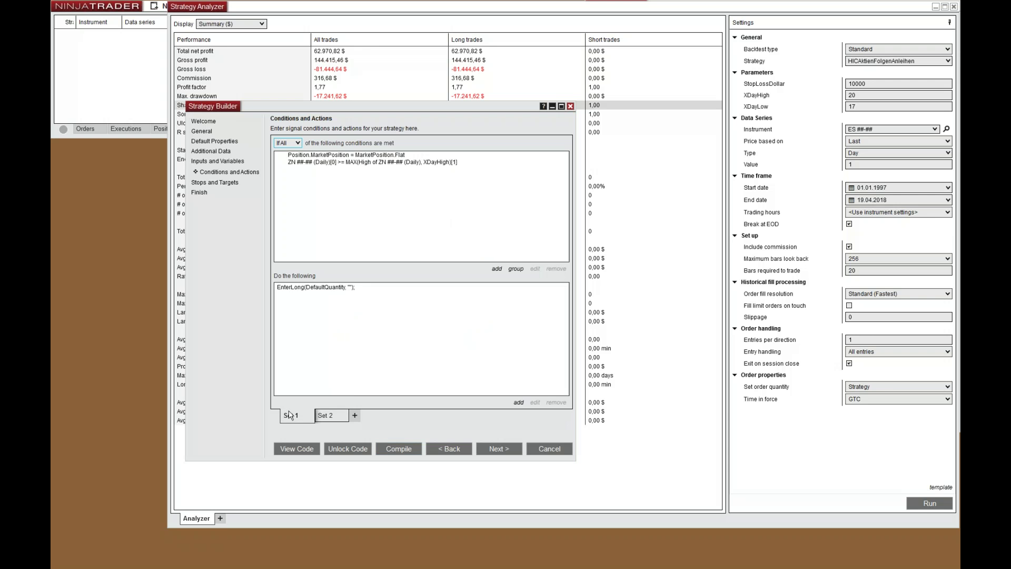
pyautogui.click(349, 162)
pyautogui.doubleClick(349, 162)
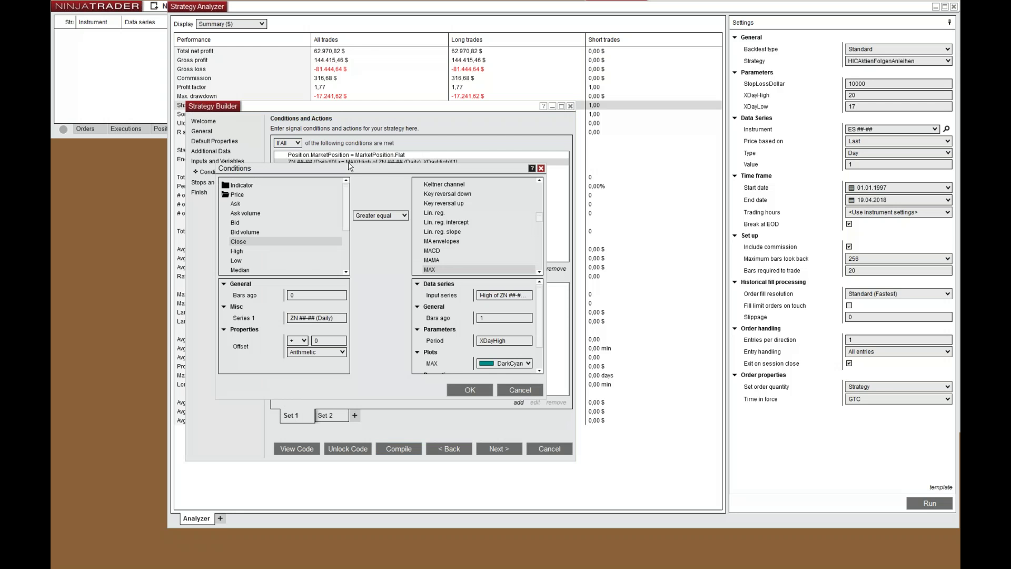
pyautogui.click(238, 252)
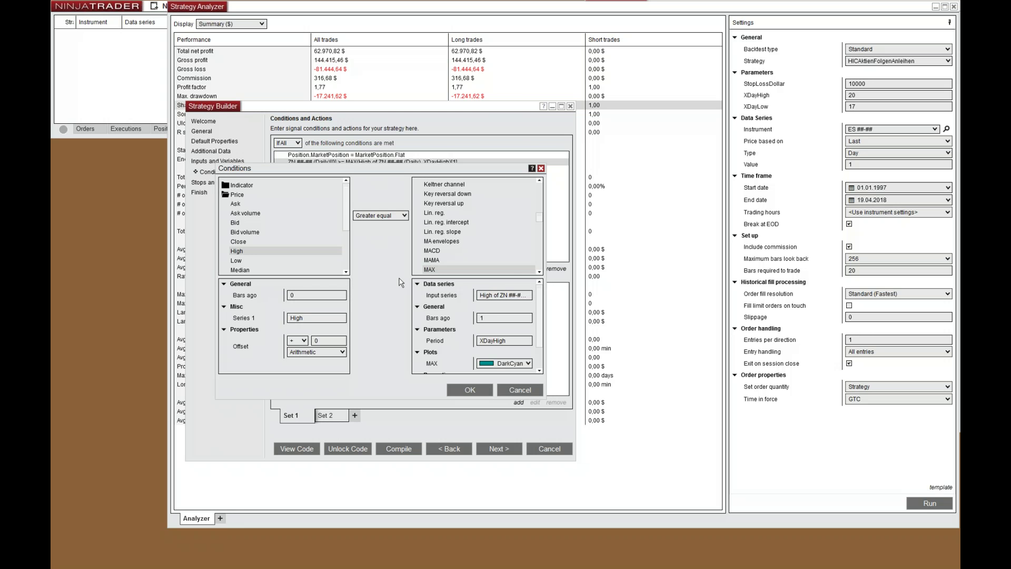
pyautogui.click(297, 318)
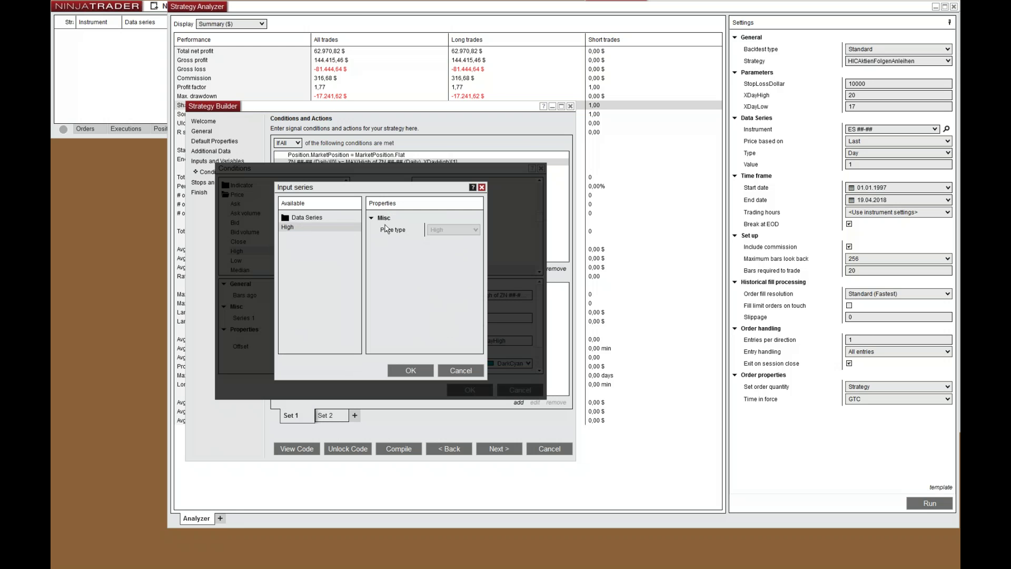
pyautogui.doubleClick(307, 217)
pyautogui.click(312, 228)
pyautogui.click(416, 370)
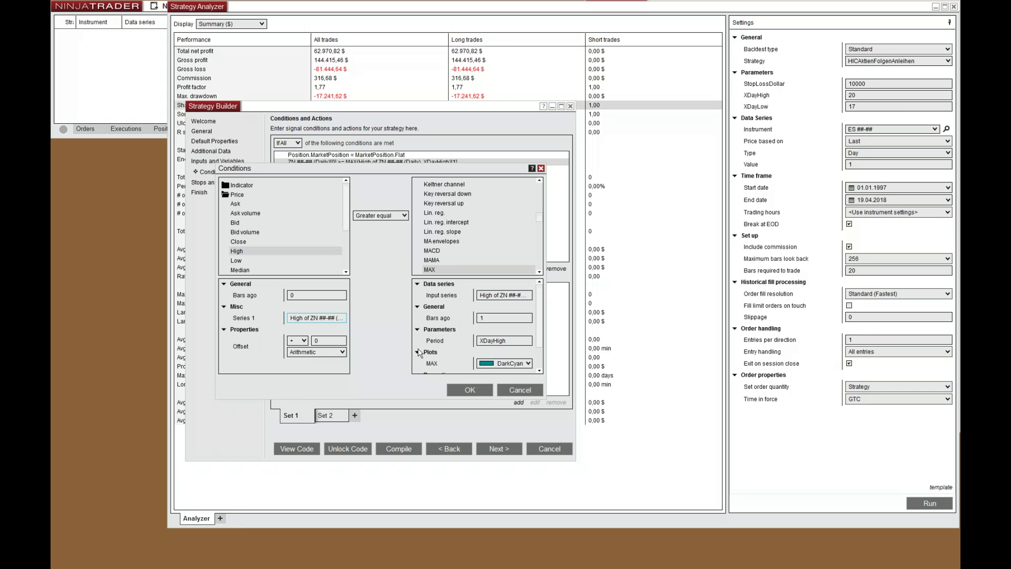
pyautogui.click(490, 318)
pyautogui.click(486, 390)
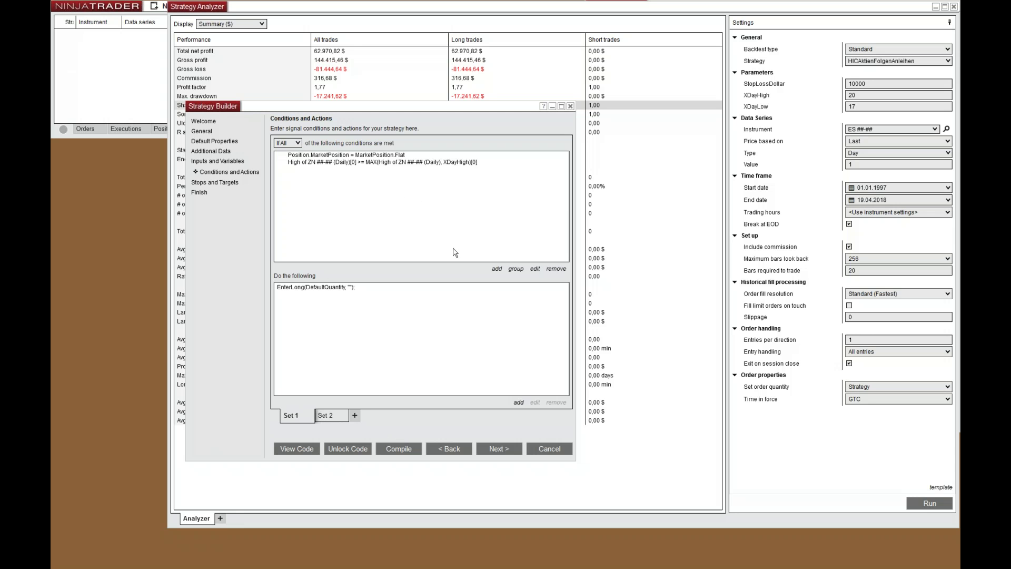
# Start a second additional data series for the strategy with the type Day
pyautogui.click(210, 152)
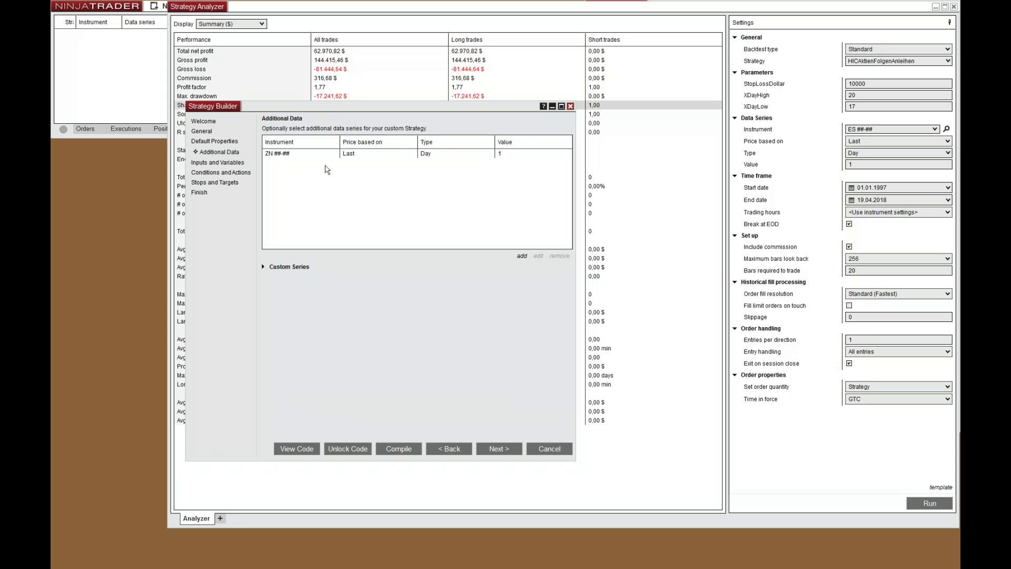
pyautogui.click(521, 256)
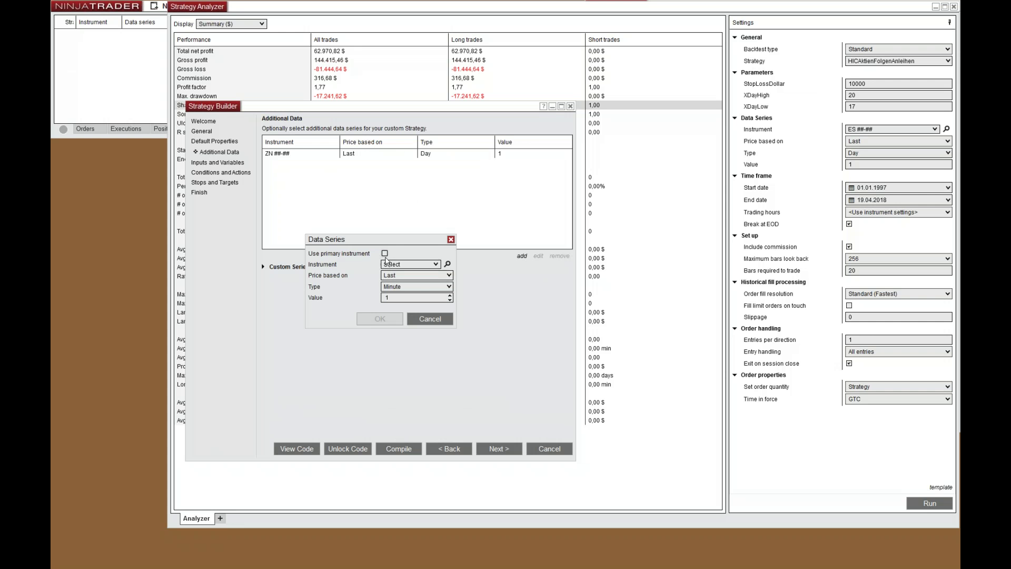
pyautogui.click(413, 287)
pyautogui.click(413, 316)
pyautogui.click(409, 264)
pyautogui.click(447, 264)
pyautogui.click(504, 185)
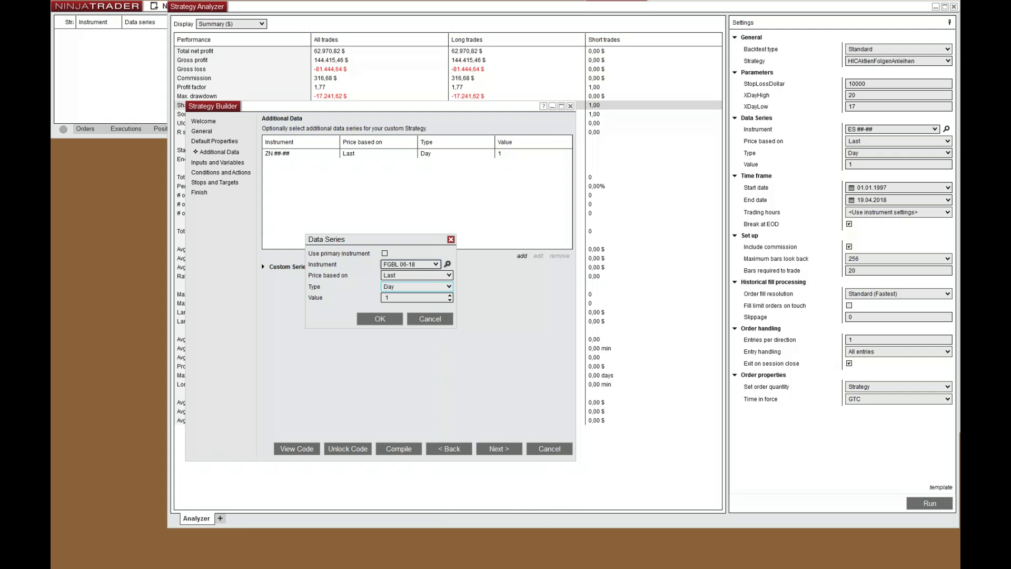
pyautogui.click(448, 264)
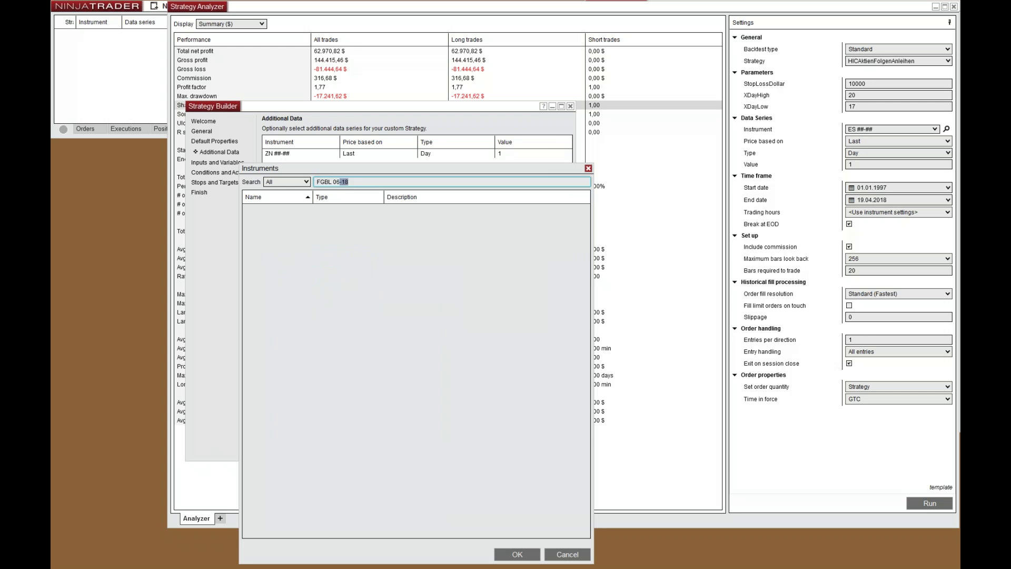
pyautogui.write('GC ##-##')
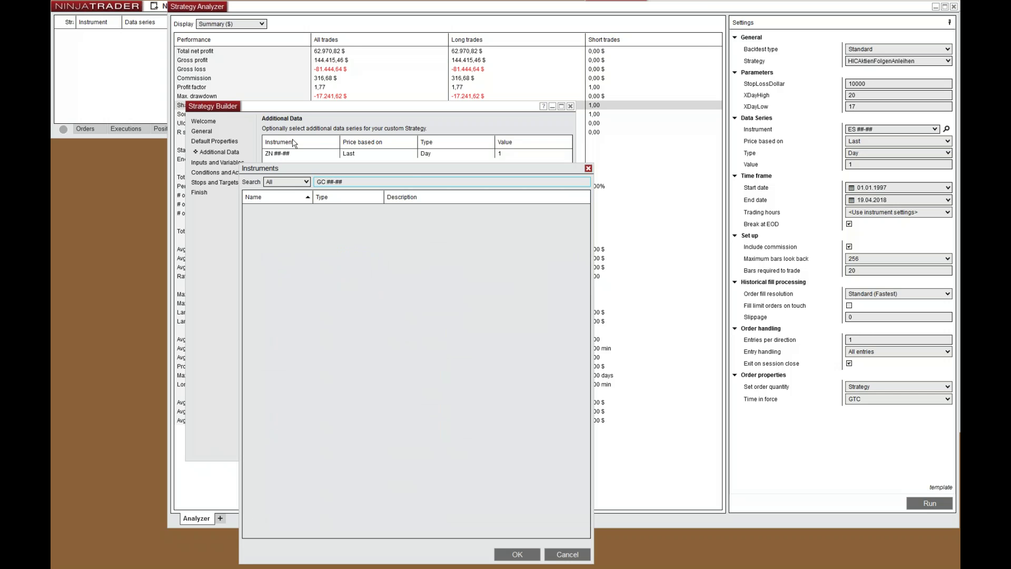
pyautogui.click(628, 468)
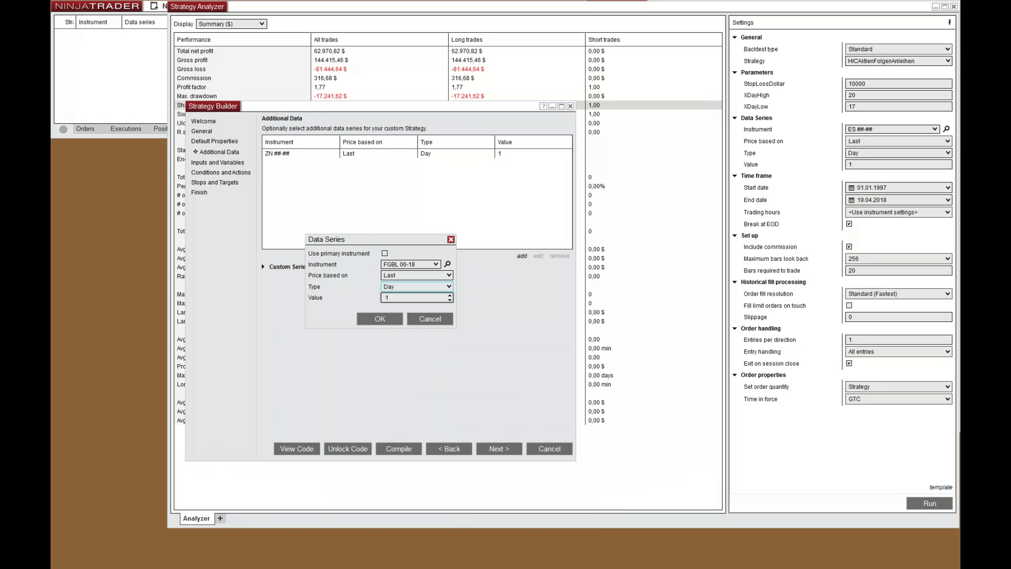
# Choose GC ##-## as the new data series' instrument and add the series to the strategy
pyautogui.click(436, 264)
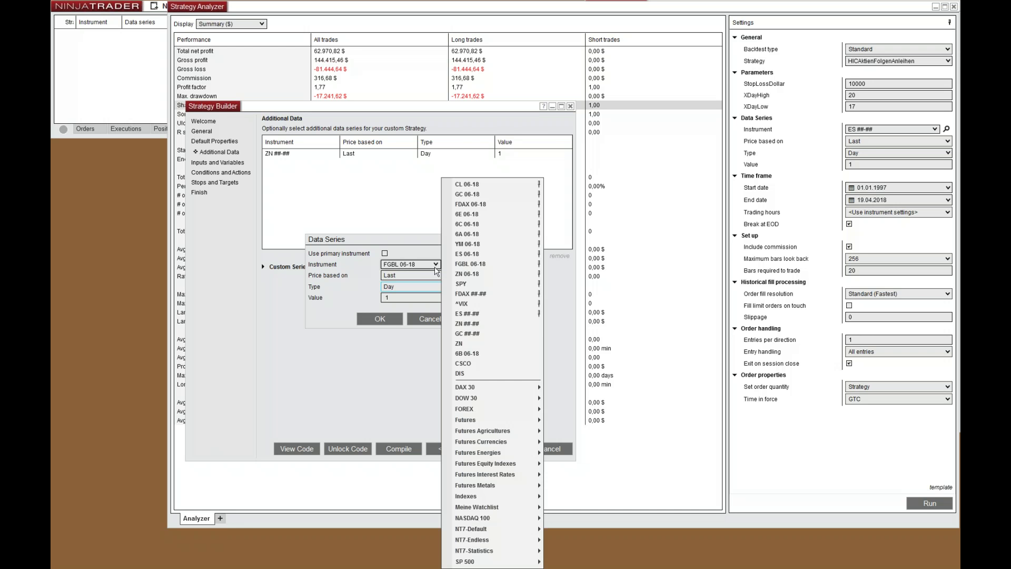
pyautogui.click(467, 333)
pyautogui.click(393, 316)
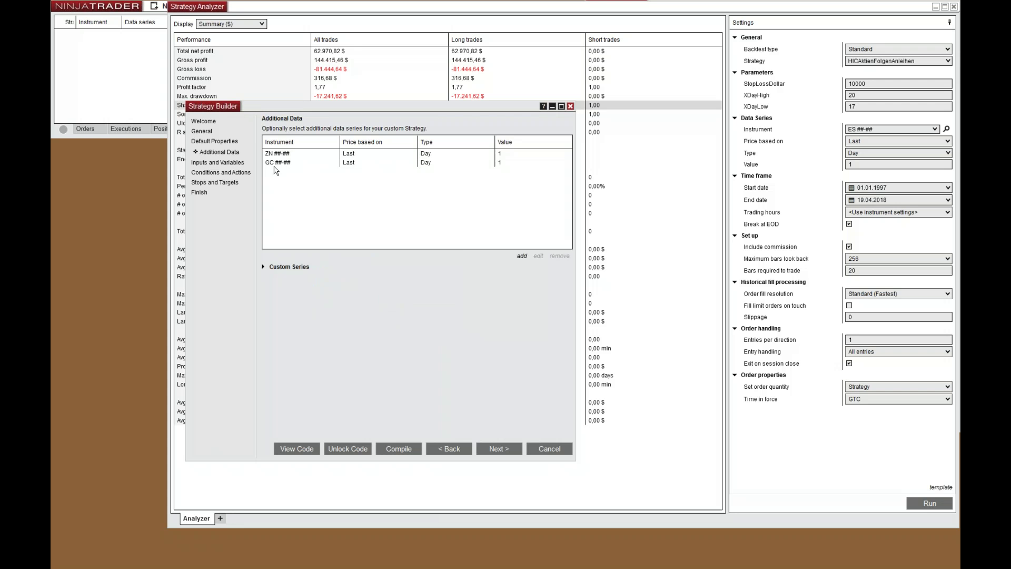
# Add an int input parameter named GoldSMAPeriode with a default of 200 to the strategy
pyautogui.click(227, 173)
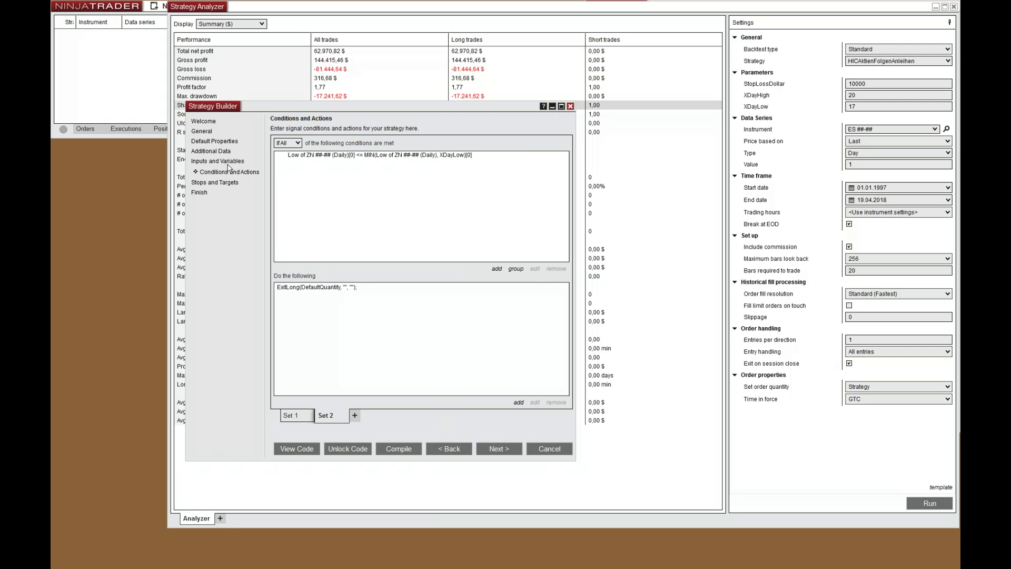
pyautogui.click(296, 416)
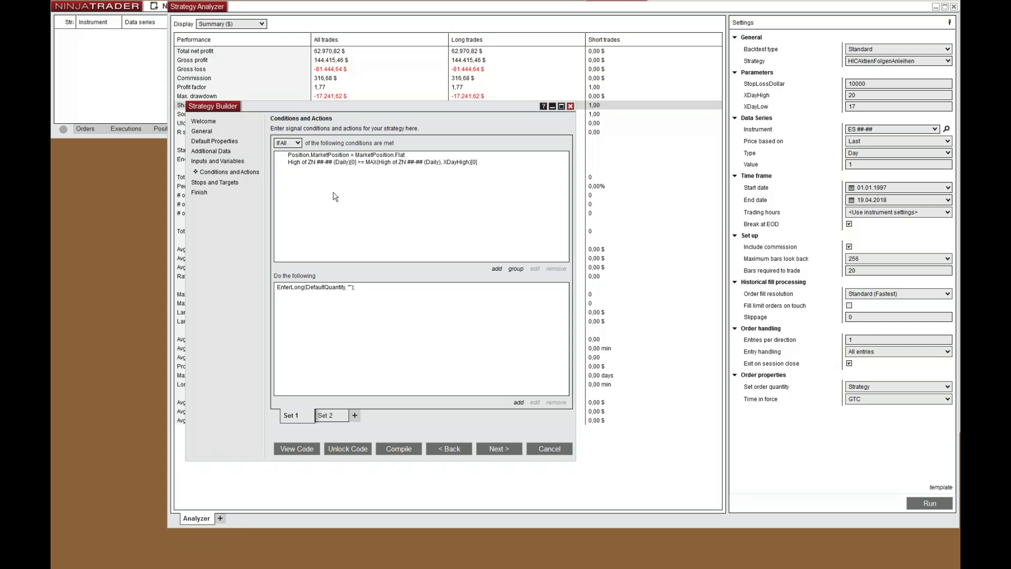
pyautogui.click(216, 163)
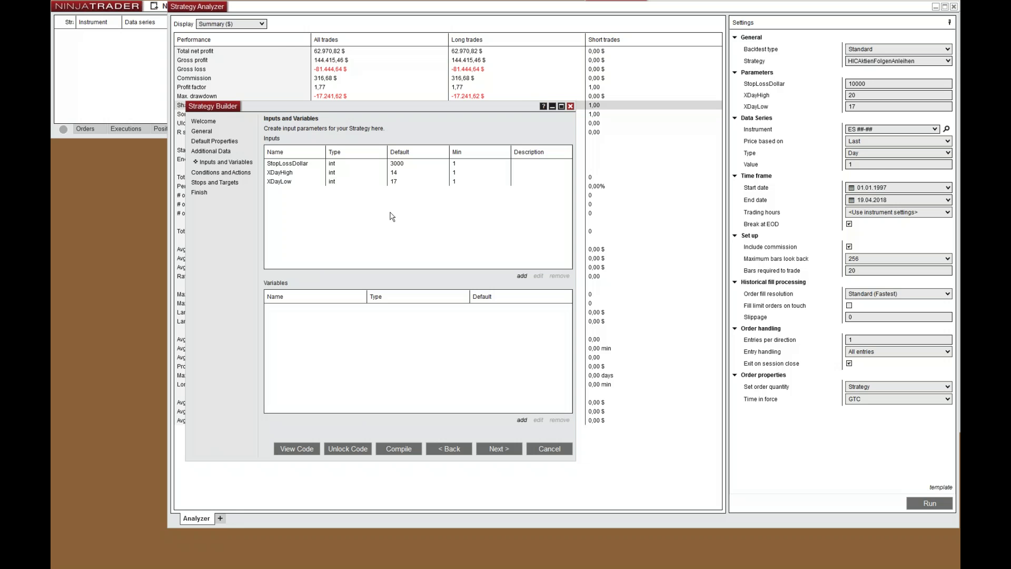
pyautogui.click(522, 276)
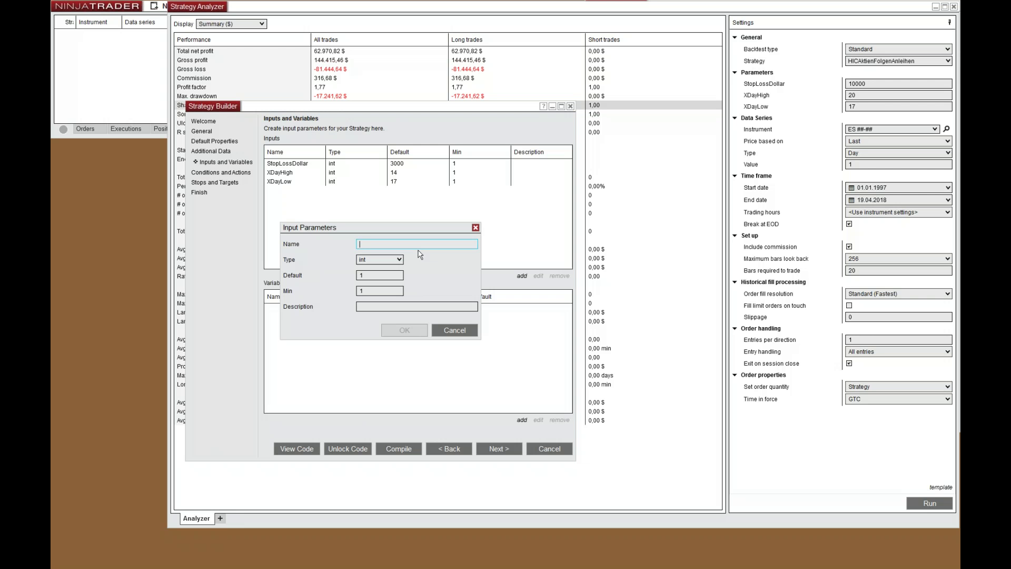
pyautogui.write('GoldSMAPeri')
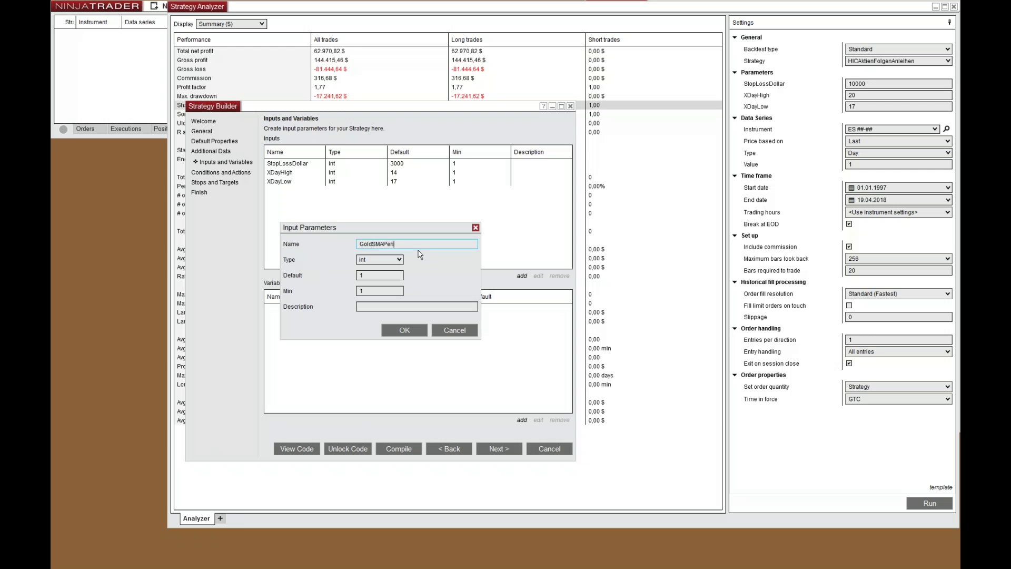
pyautogui.press('Tab')
pyautogui.press('Tab')
pyautogui.write('200')
pyautogui.click(405, 329)
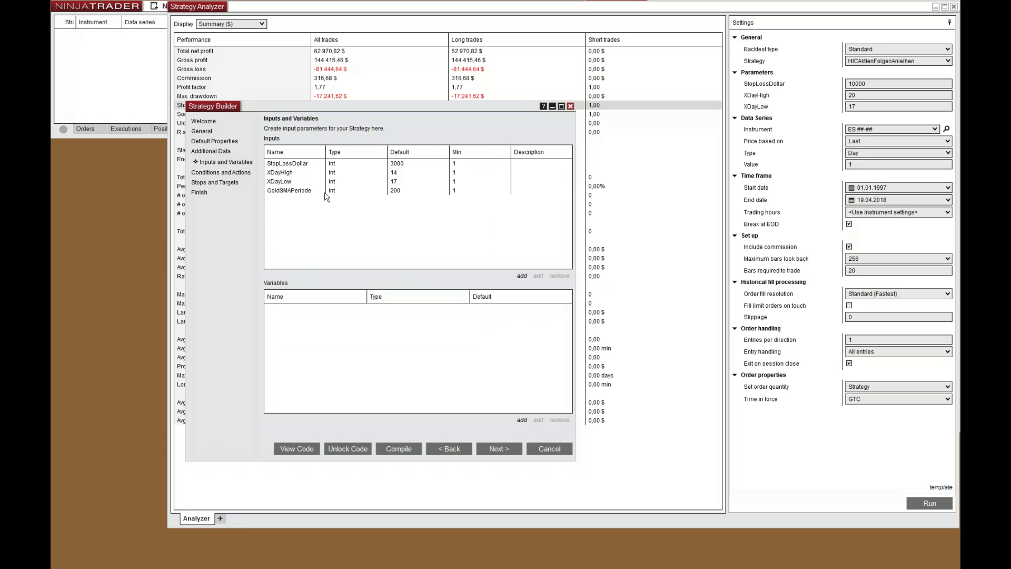
# Start a new condition in Set 1 with the Close price of GC ##-## (Daily) as its first operand
pyautogui.click(232, 173)
pyautogui.click(298, 415)
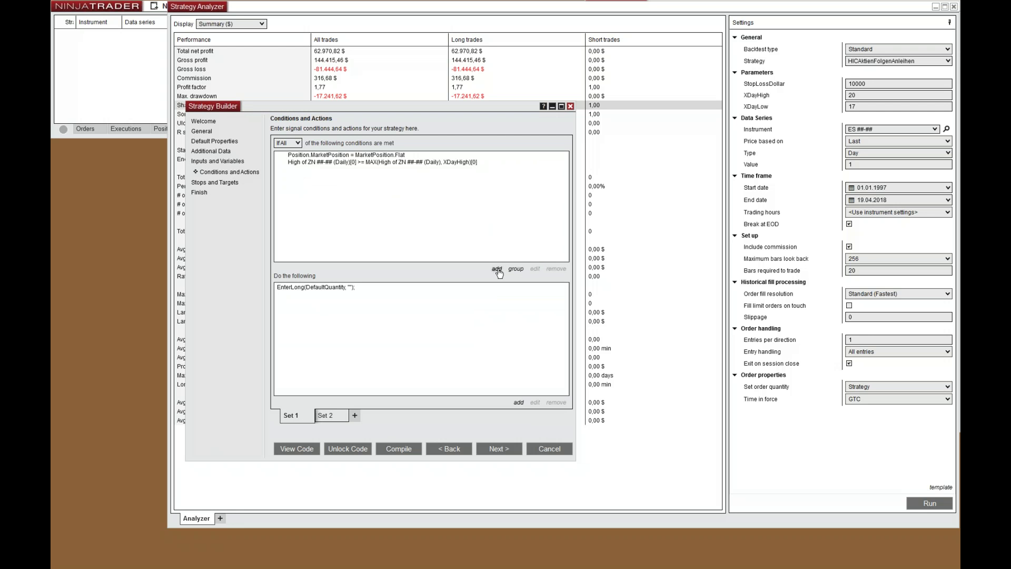
pyautogui.click(497, 269)
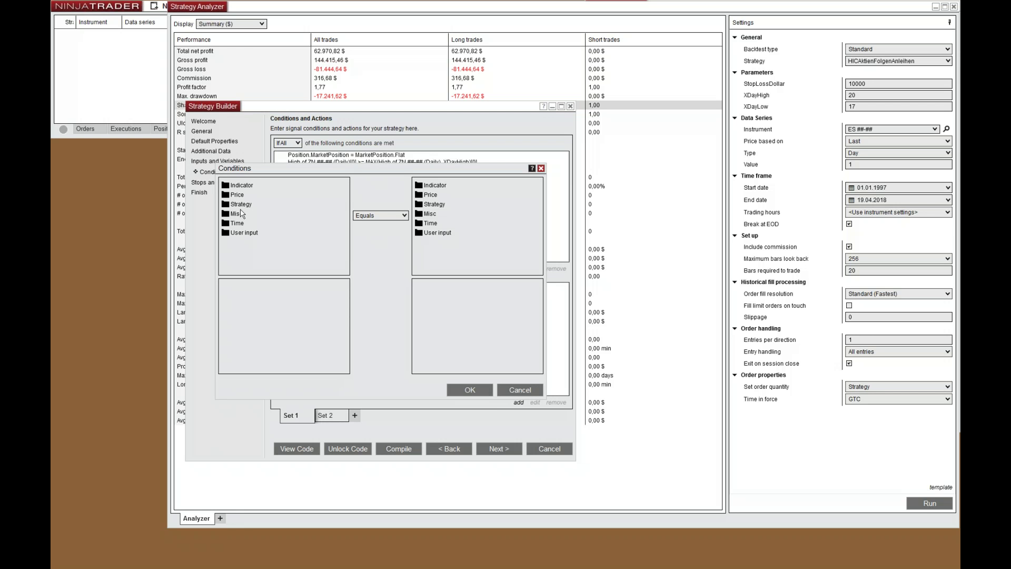
pyautogui.click(236, 196)
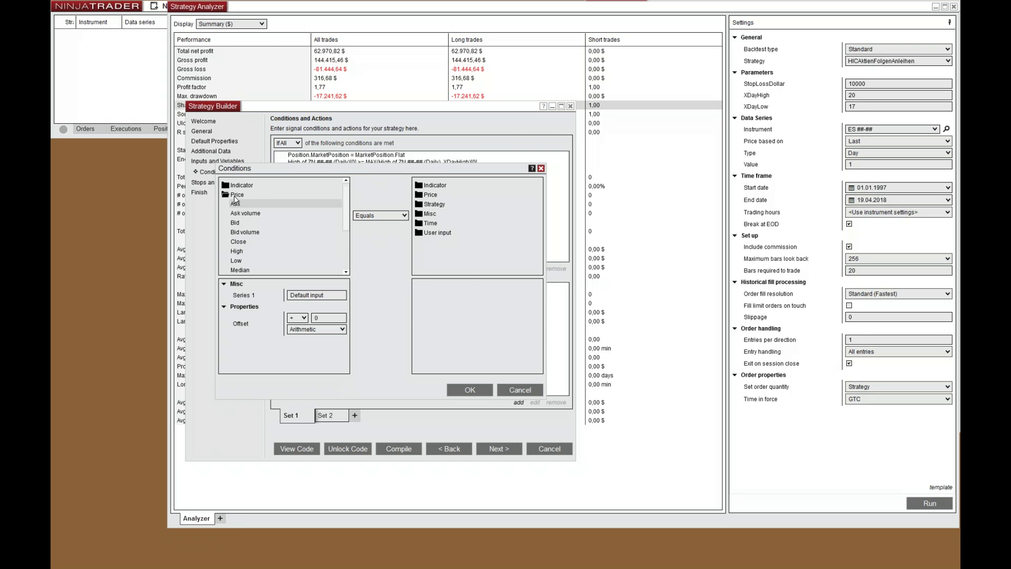
pyautogui.click(241, 242)
pyautogui.click(304, 317)
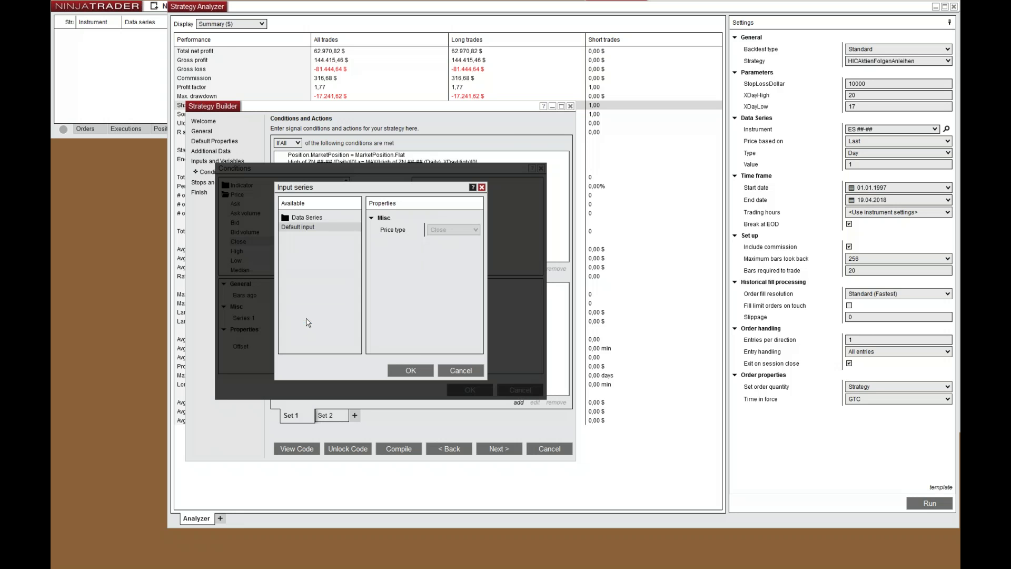
pyautogui.click(315, 227)
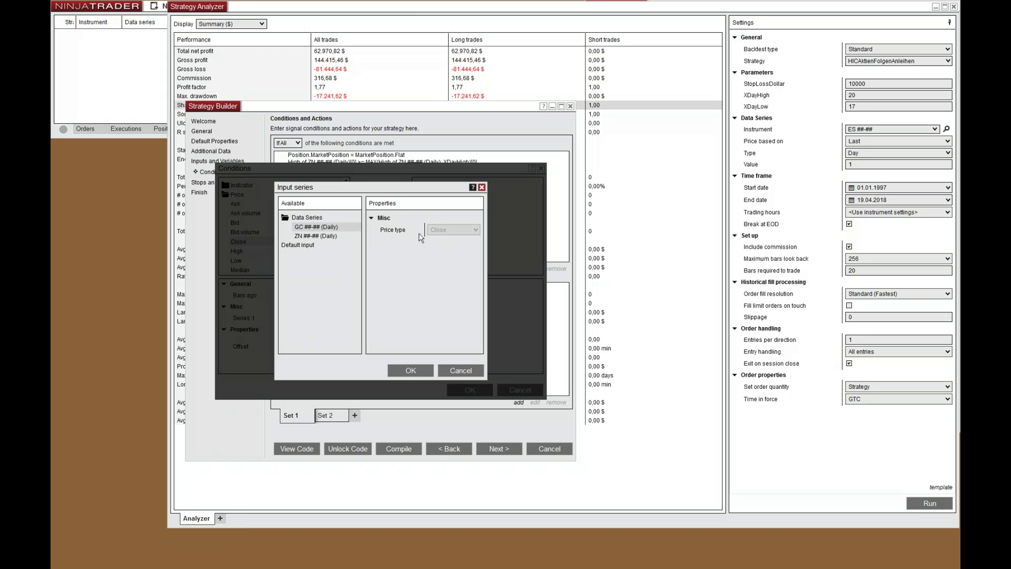
pyautogui.click(410, 370)
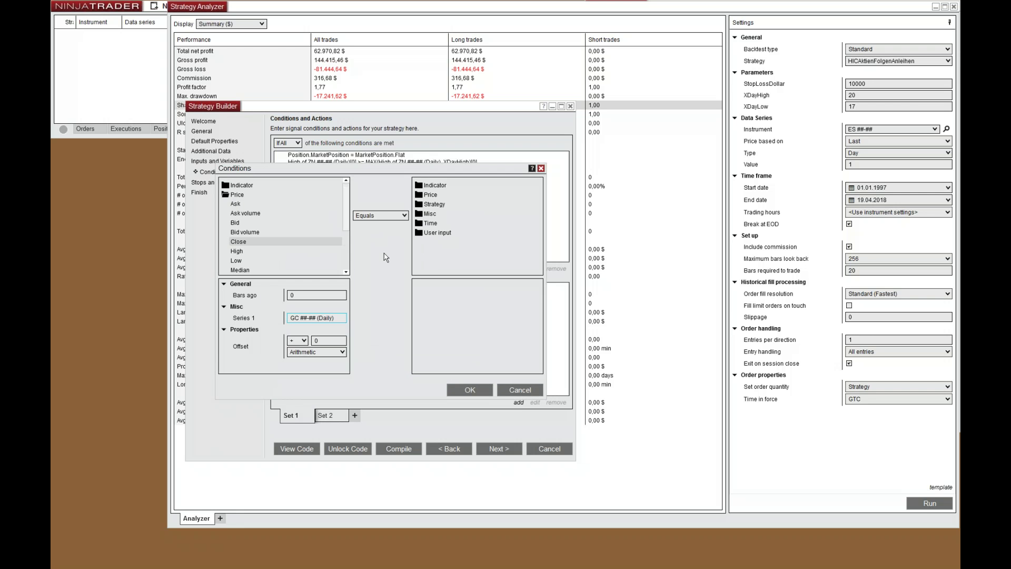
# Complete the condition with the Less comparison against an SMA on the default input, using GoldSMAPeriode as its period
pyautogui.click(383, 216)
pyautogui.click(379, 276)
pyautogui.click(434, 187)
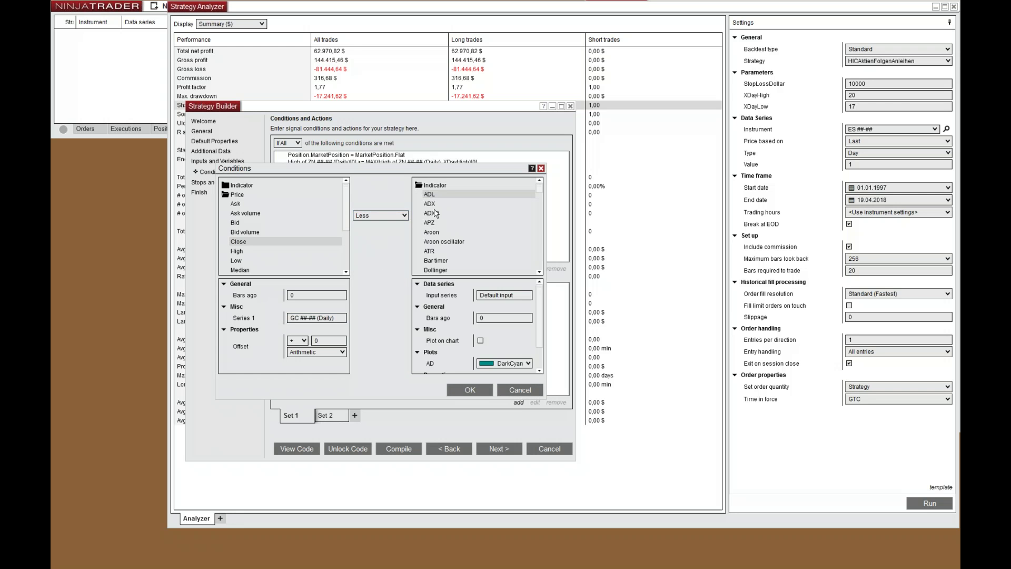
pyautogui.click(443, 242)
pyautogui.scroll(-20, 444, 243)
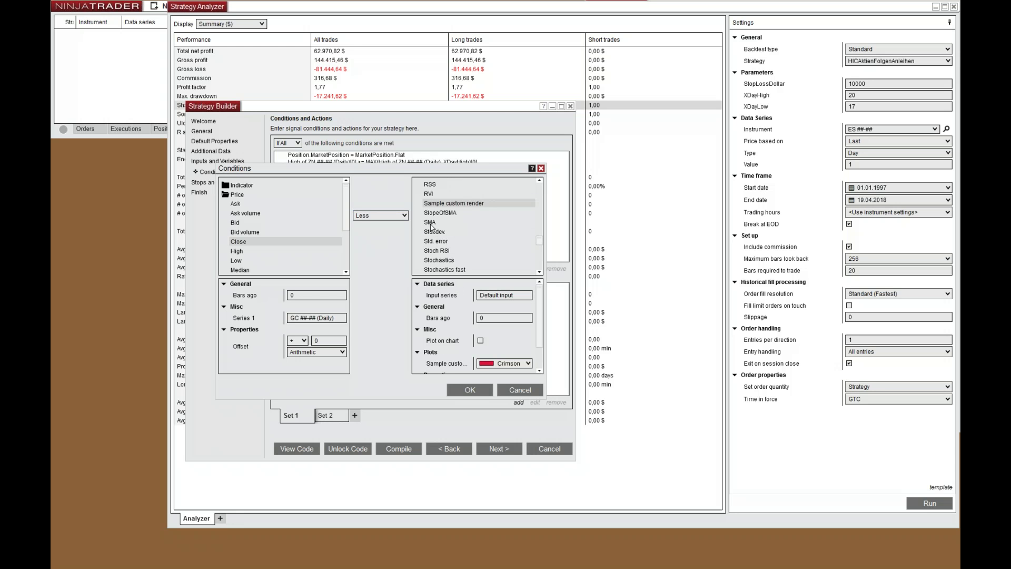
pyautogui.click(431, 225)
pyautogui.scroll(-1, 536, 298)
pyautogui.click(526, 361)
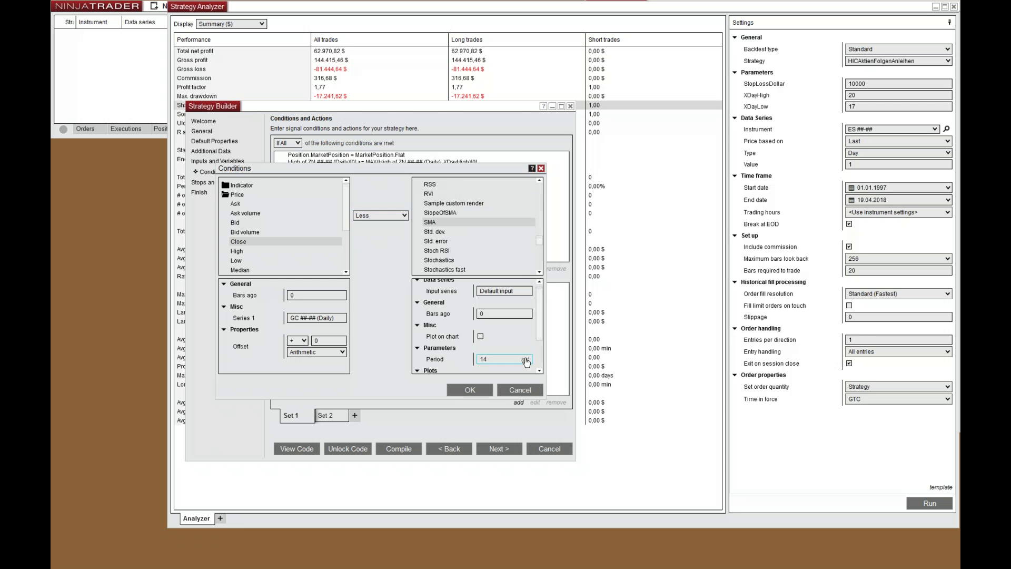
pyautogui.click(307, 239)
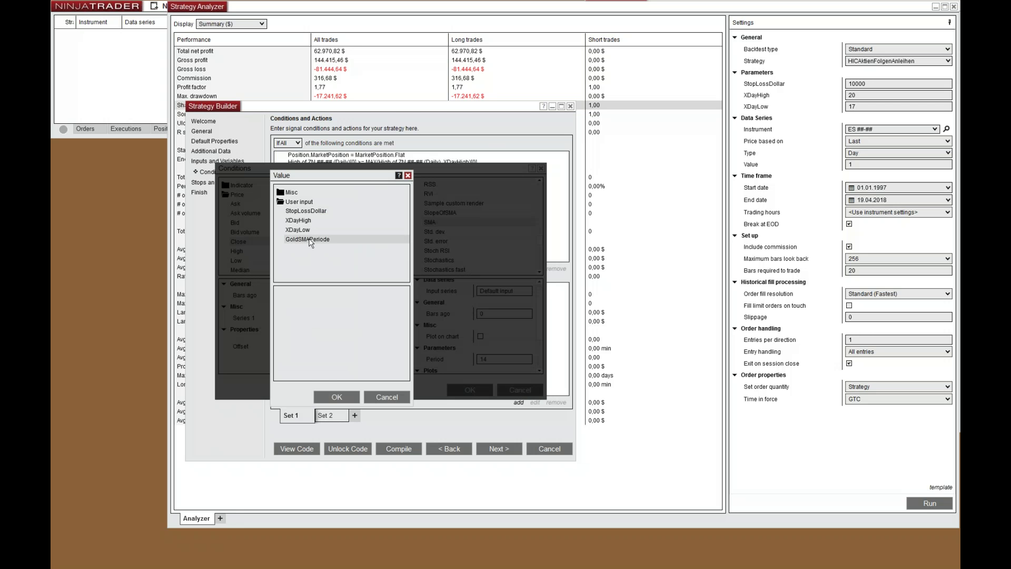
pyautogui.click(336, 397)
pyautogui.click(457, 391)
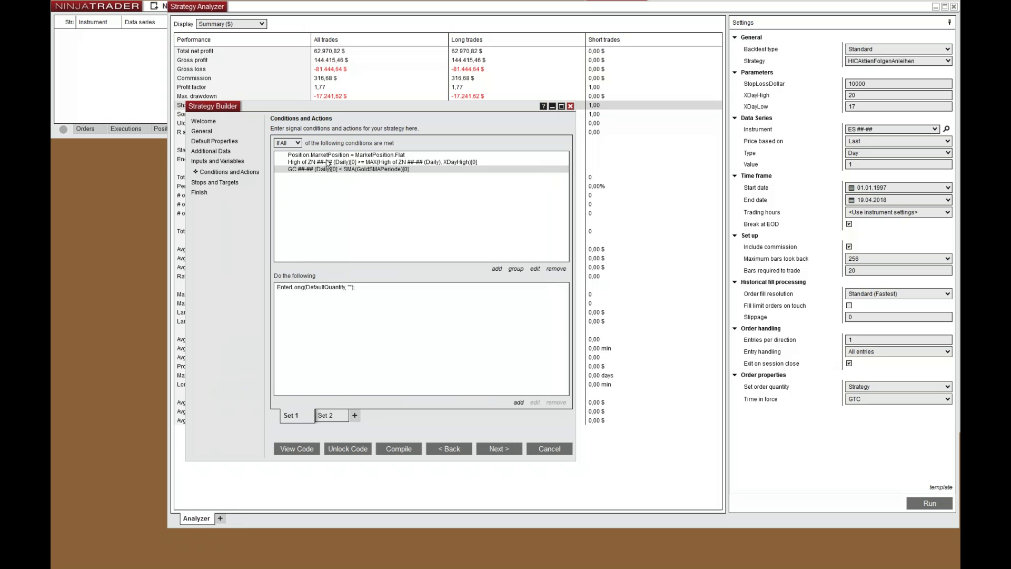
# Compile the strategy and return to the Strategy Analyzer
pyautogui.click(412, 449)
pyautogui.click(569, 301)
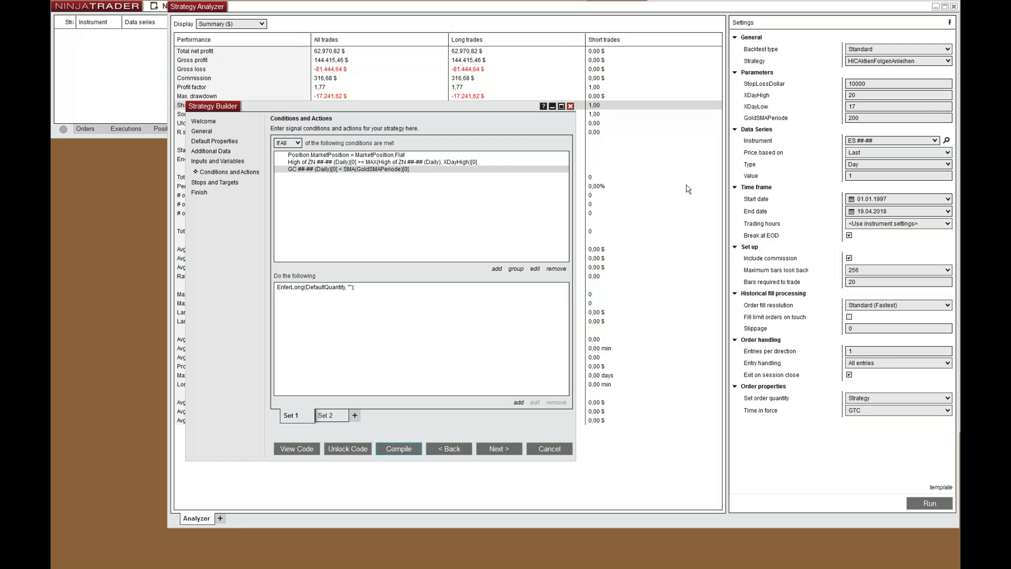
pyautogui.click(774, 109)
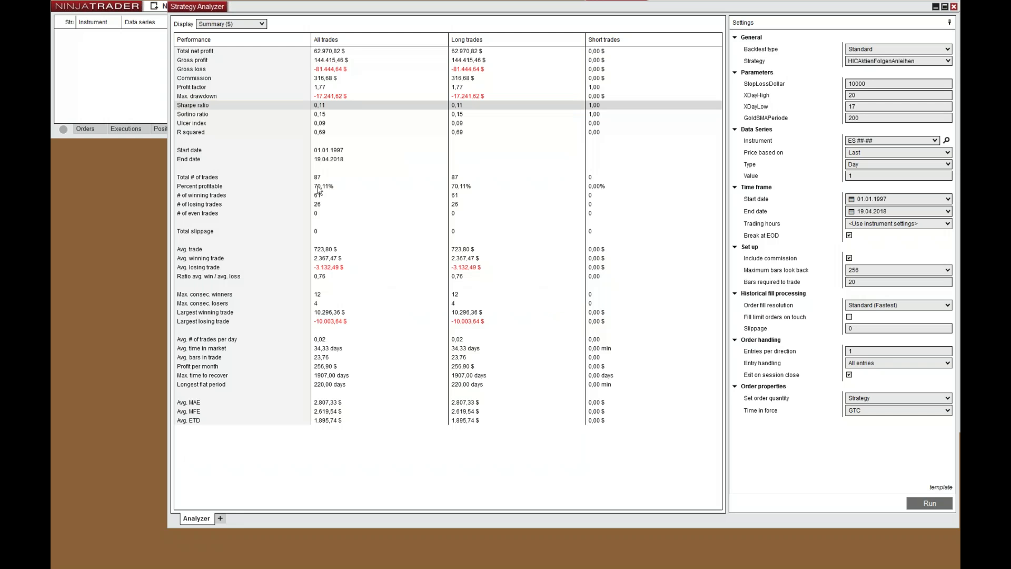
# Set StopLossDollar to 3000 and XDayHigh to 14, run the backtest, and check the Sharpe ratio
pyautogui.click(781, 86)
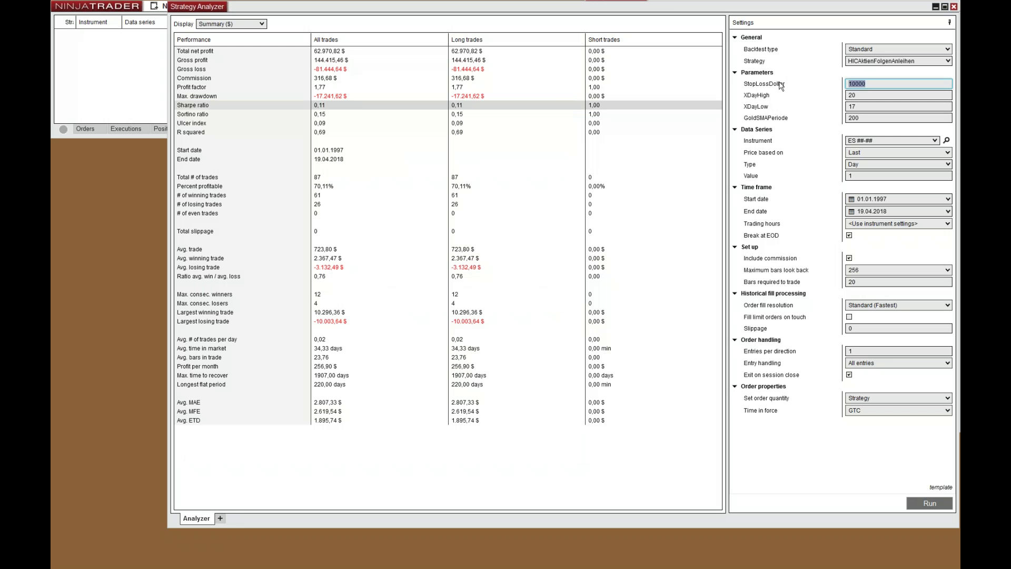
pyautogui.write('3000')
pyautogui.click(800, 97)
pyautogui.write('14')
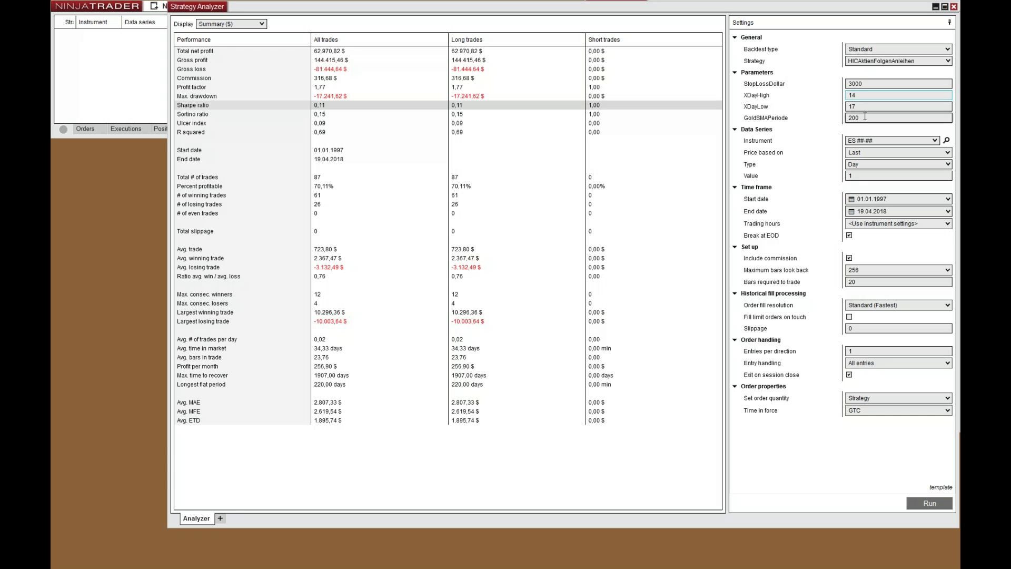
pyautogui.click(921, 503)
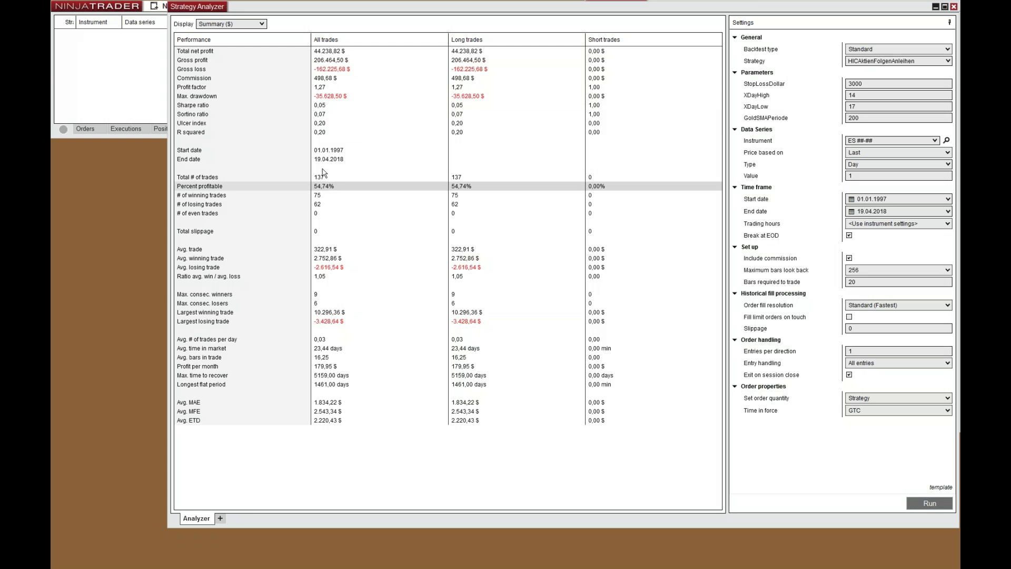
pyautogui.click(322, 106)
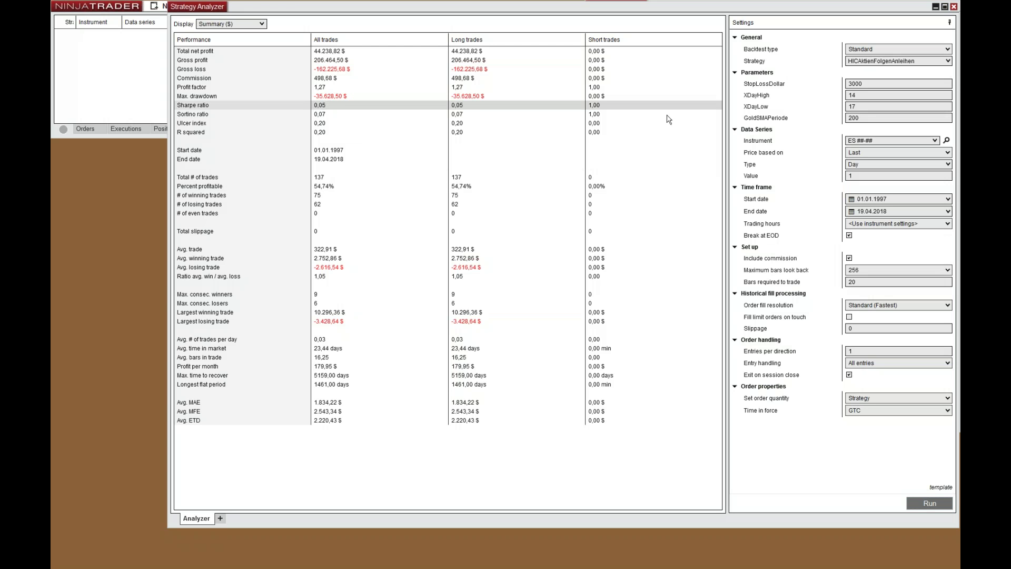
# Rerun the backtest with GoldSMAPeriode set successively to 20, 5 and 50
pyautogui.click(865, 118)
pyautogui.write('20')
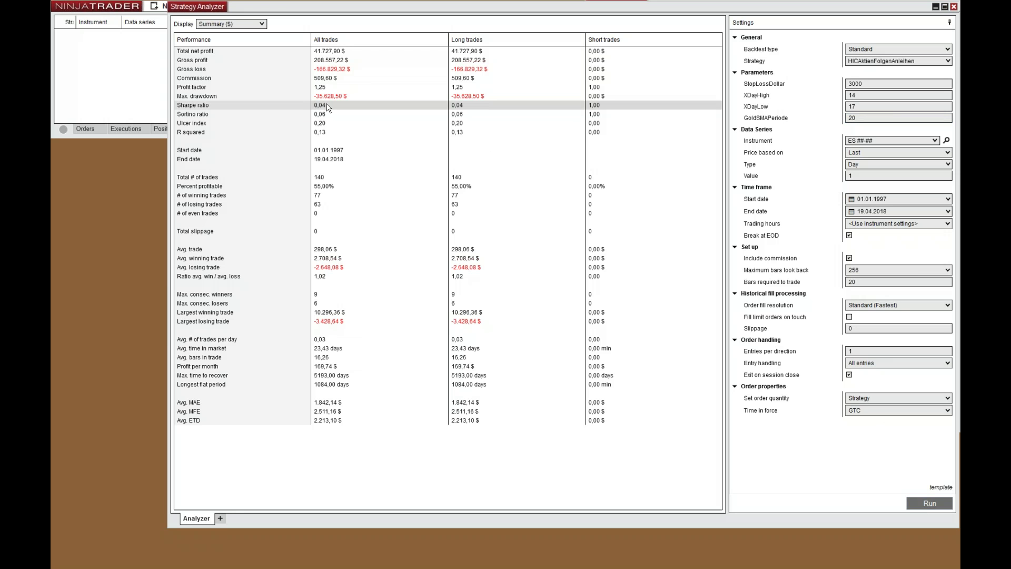
pyautogui.click(863, 118)
pyautogui.write('5')
pyautogui.press('Return')
pyautogui.click(863, 119)
pyautogui.write('50')
pyautogui.click(929, 503)
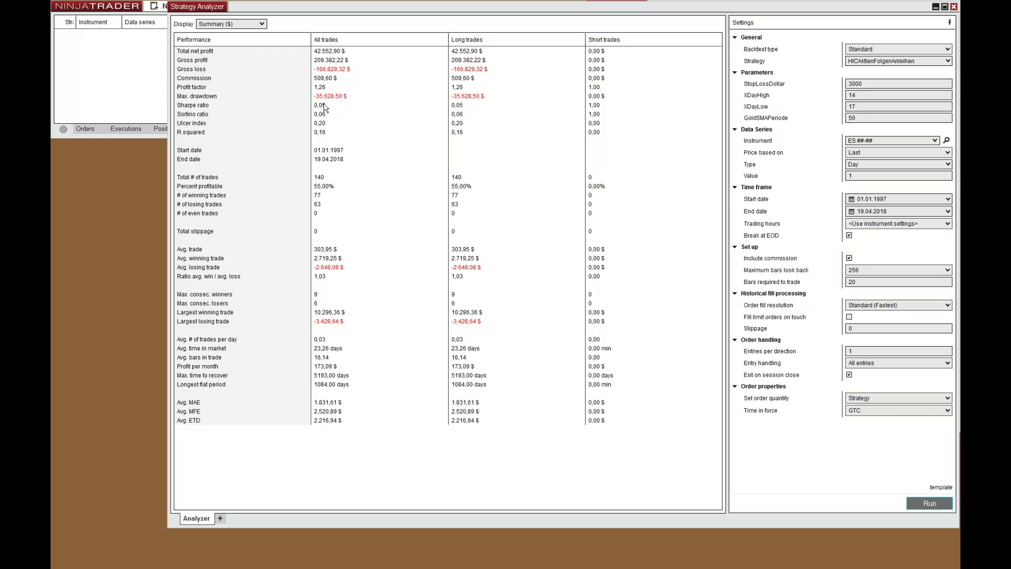
# Set GoldSMAPeriode to 100 and run the backtest again
pyautogui.click(853, 118)
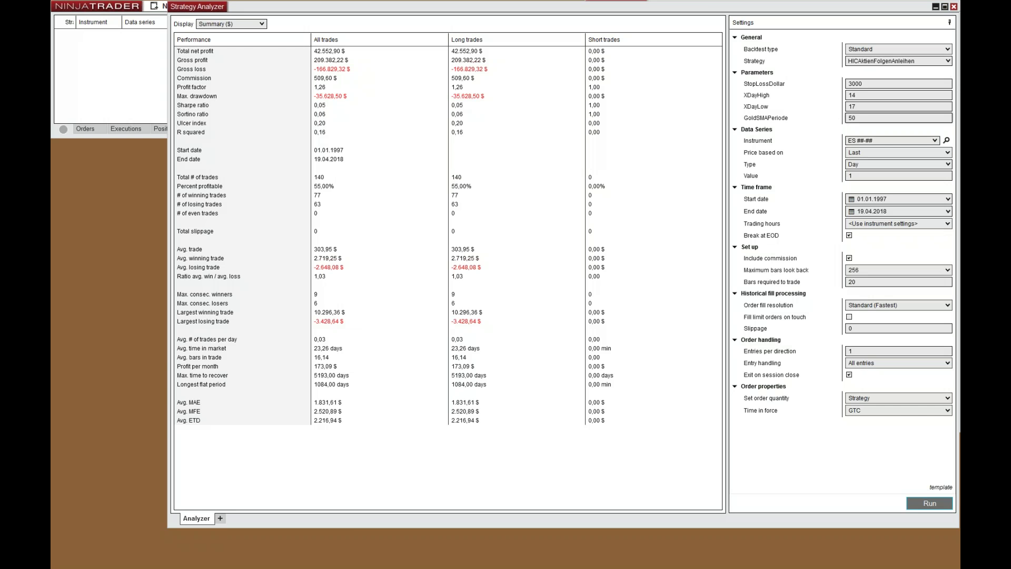
pyautogui.doubleClick(857, 119)
pyautogui.write('1000')
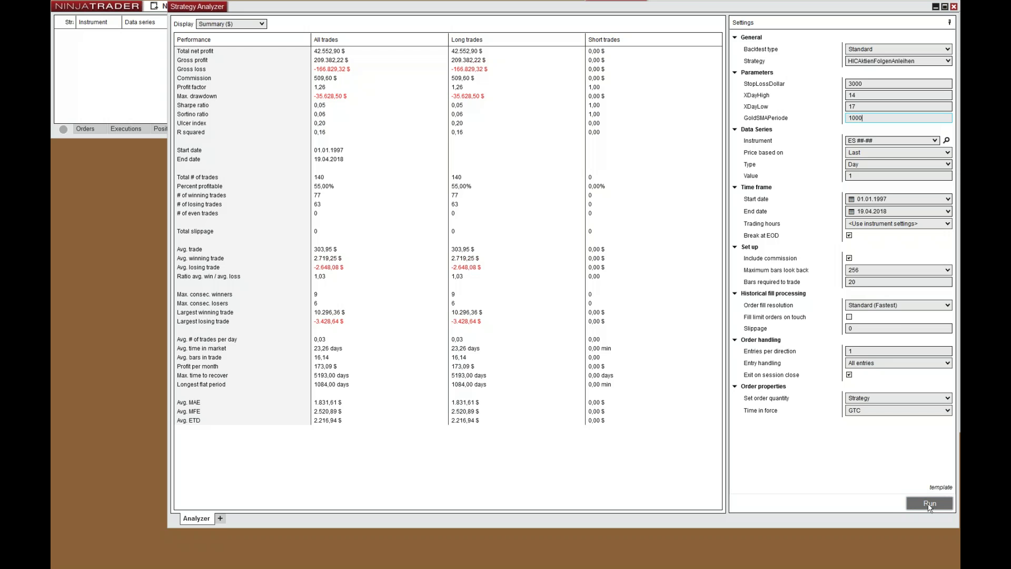
pyautogui.press('BackSpace')
pyautogui.click(930, 503)
# Set StopLossDollar to 10000 and XDayHigh to 20, and rerun the backtest
pyautogui.doubleClick(858, 84)
pyautogui.write('10')
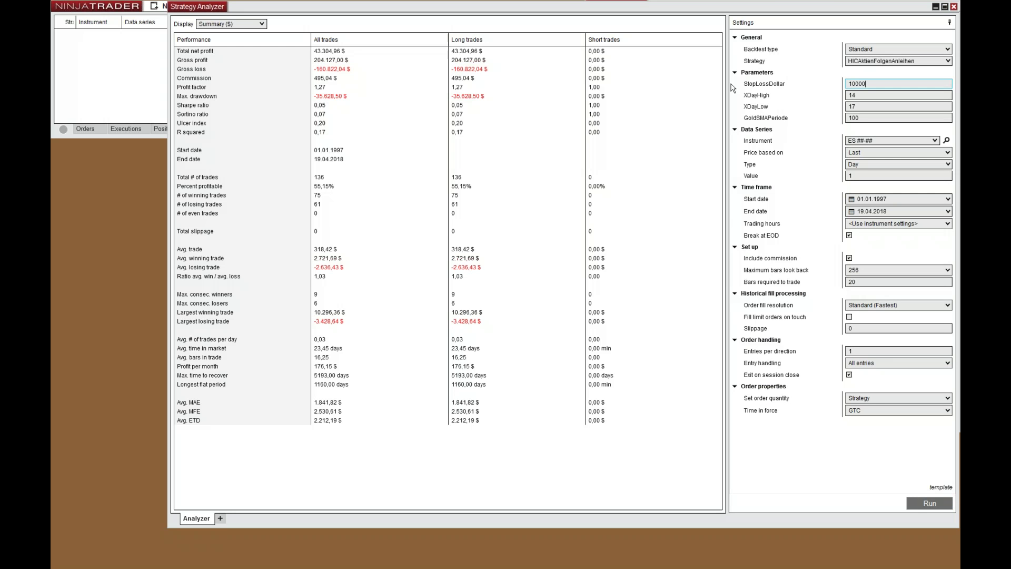
pyautogui.doubleClick(850, 96)
pyautogui.write('20')
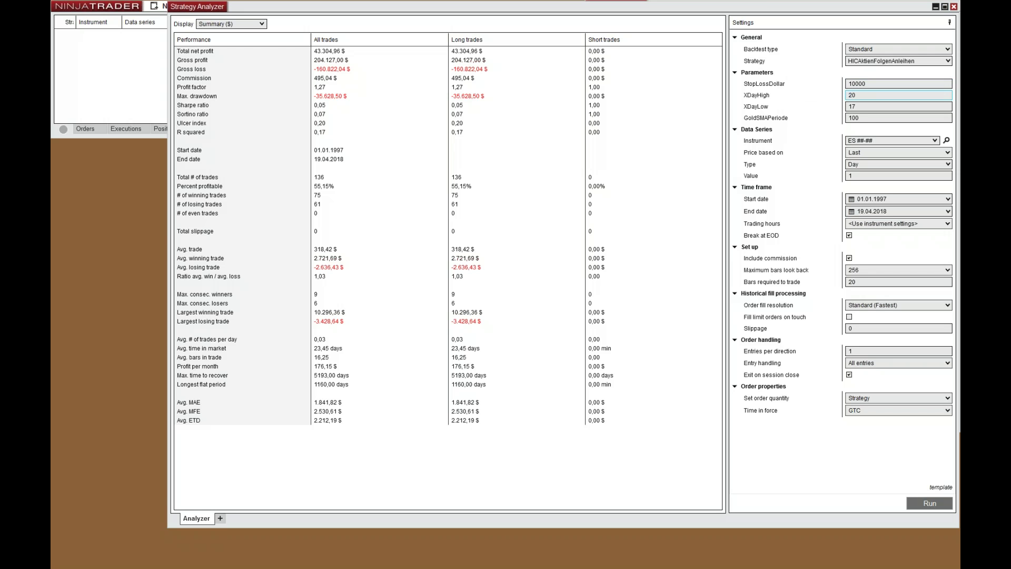
pyautogui.click(930, 503)
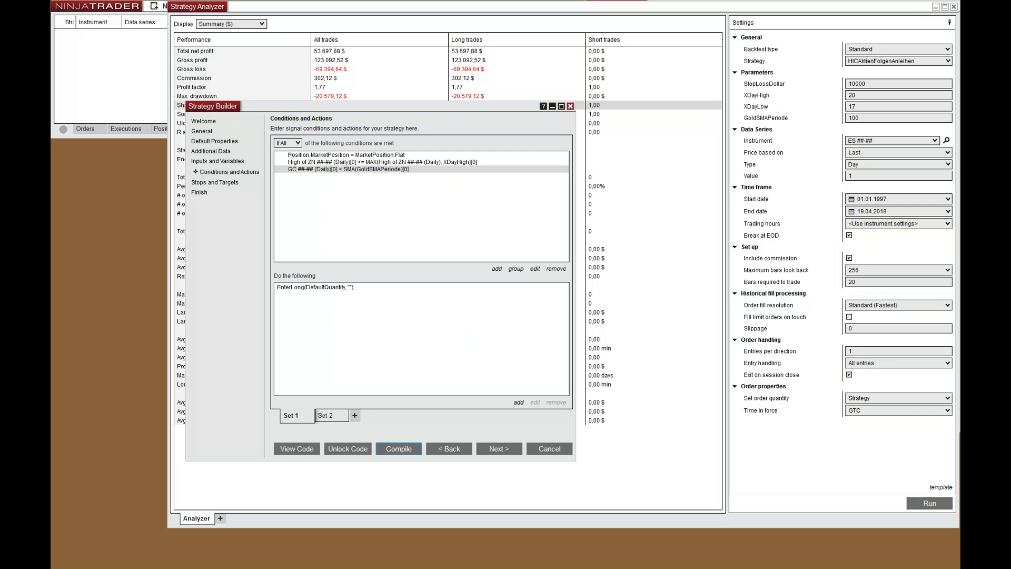
# In the Strategy Builder, remove Set 1's GC ##-## SMA condition and select Set 2's Low of ZN ##-## (Daily) exit condition
pyautogui.click(554, 270)
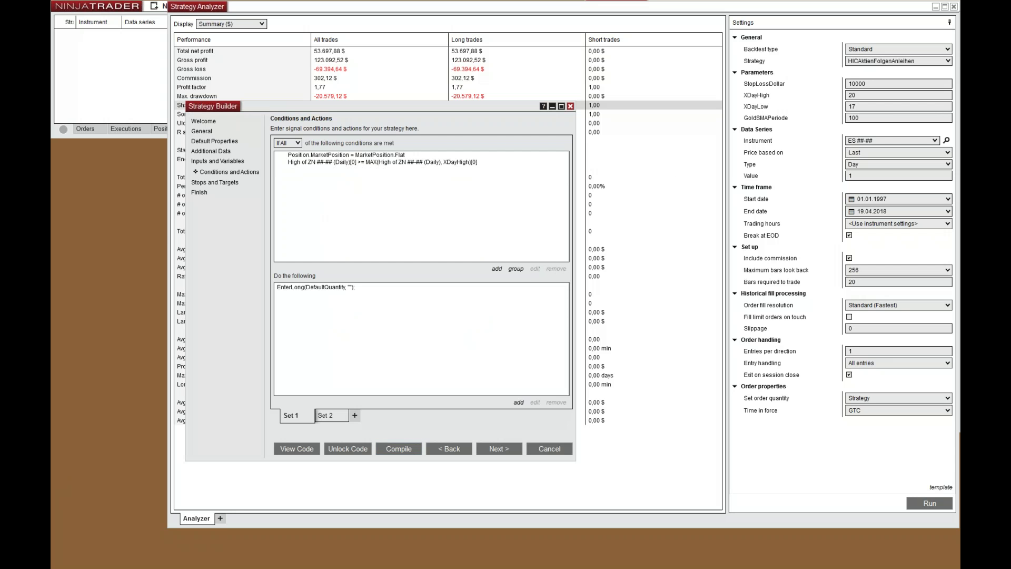
pyautogui.click(326, 416)
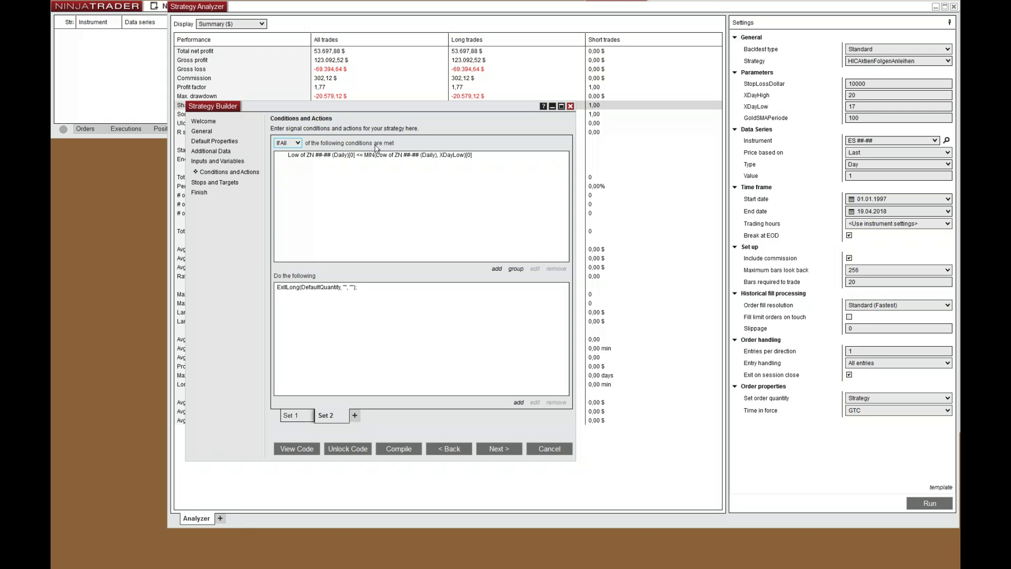
pyautogui.moveTo(376, 108); pyautogui.dragTo(566, 85)
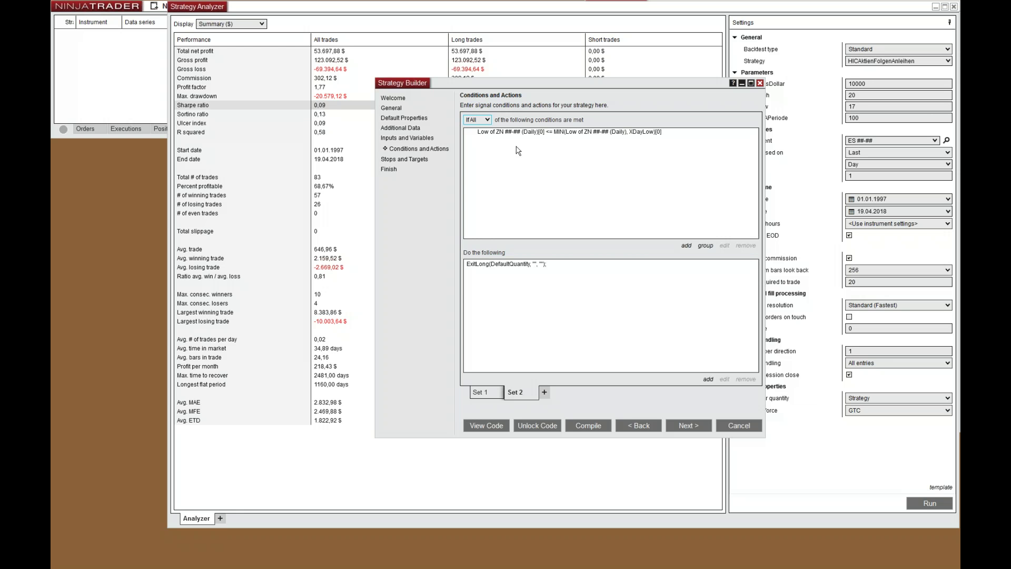
pyautogui.moveTo(508, 84); pyautogui.dragTo(407, 85)
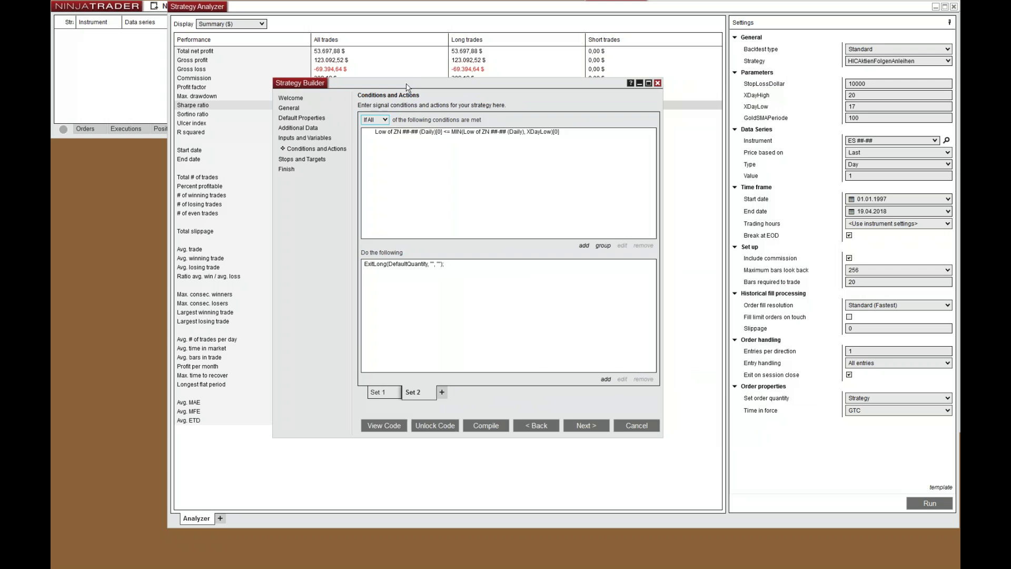
pyautogui.click(459, 132)
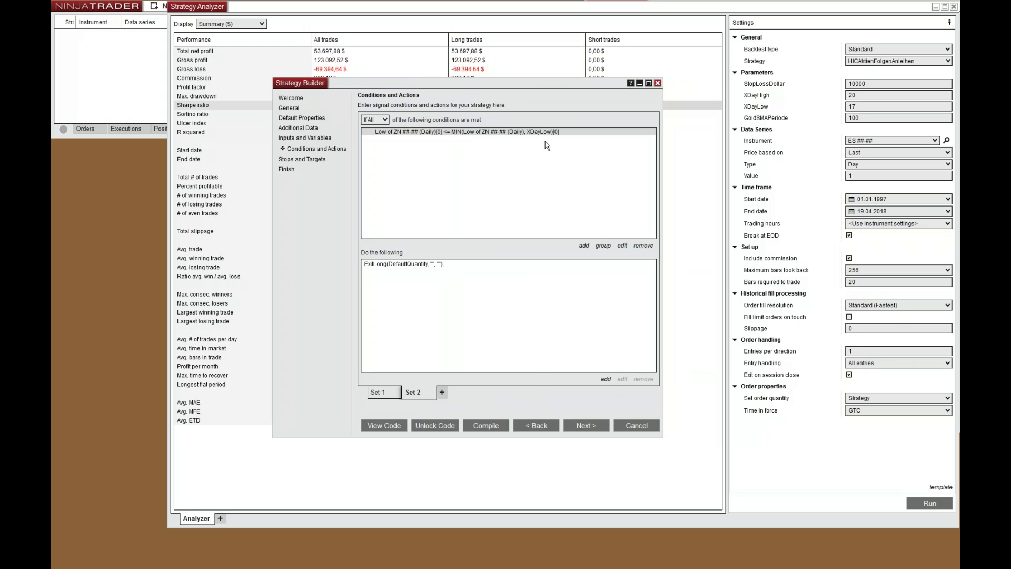
# Replace Set 2's ZN ##-## low exit condition with current Close (Default input) greater than Open, and compile the strategy
pyautogui.click(643, 246)
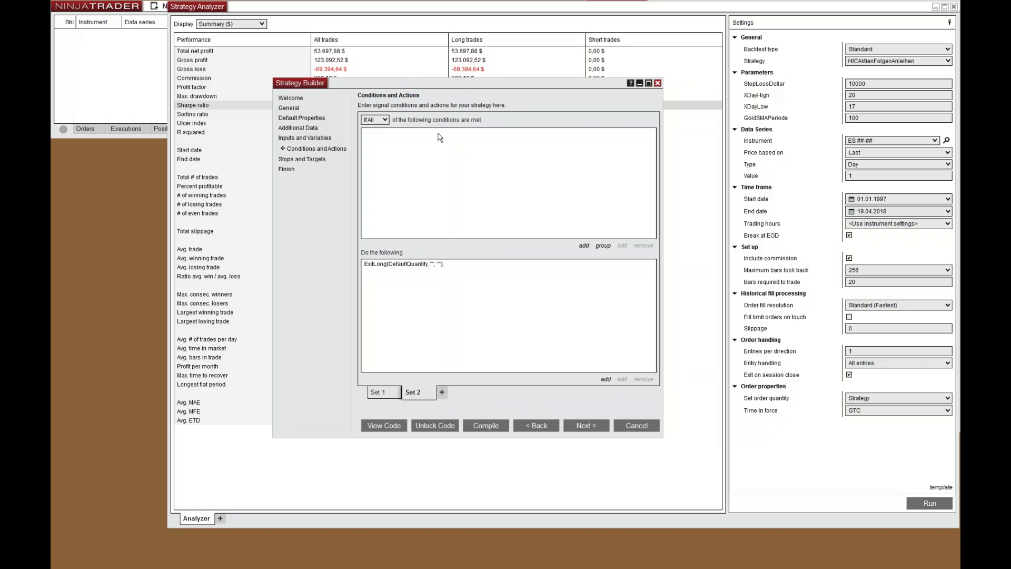
pyautogui.click(584, 246)
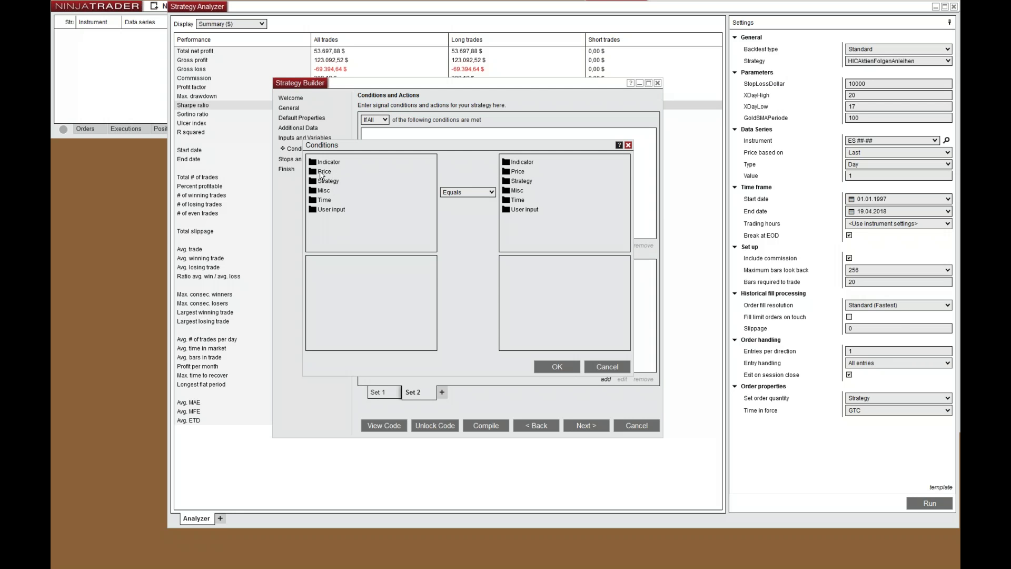
pyautogui.click(322, 171)
pyautogui.click(325, 218)
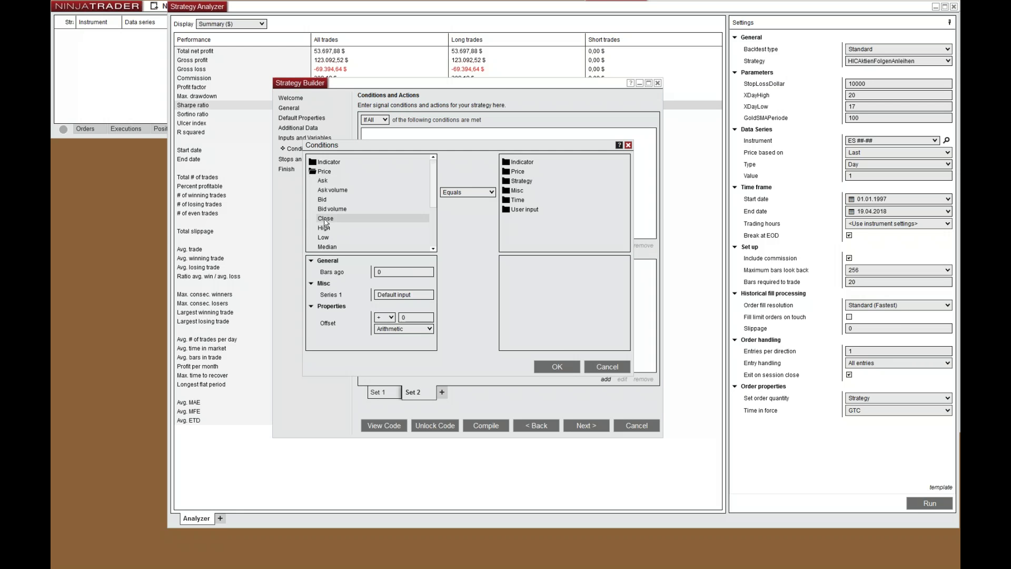
pyautogui.click(464, 195)
pyautogui.click(456, 232)
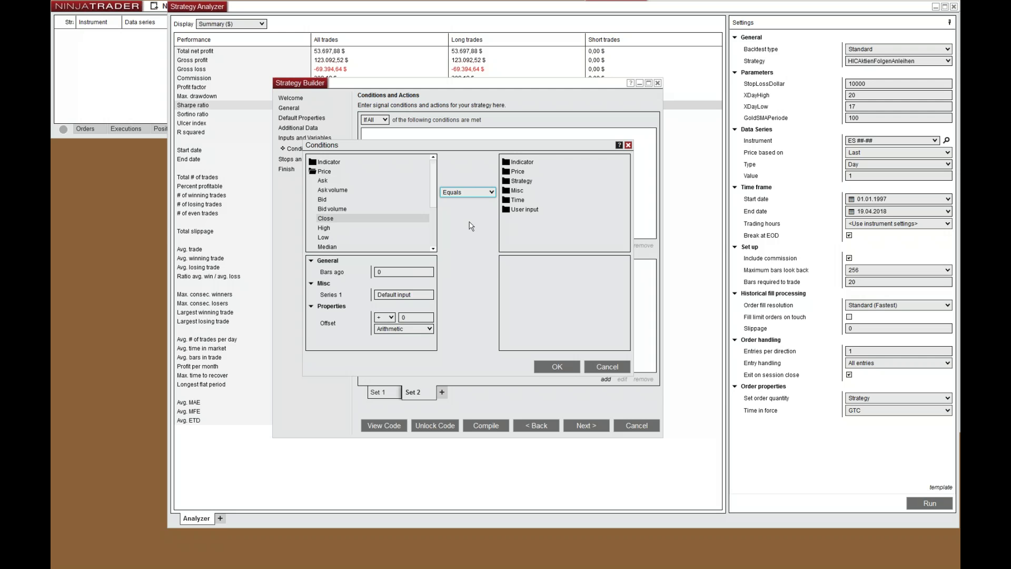
pyautogui.click(522, 176)
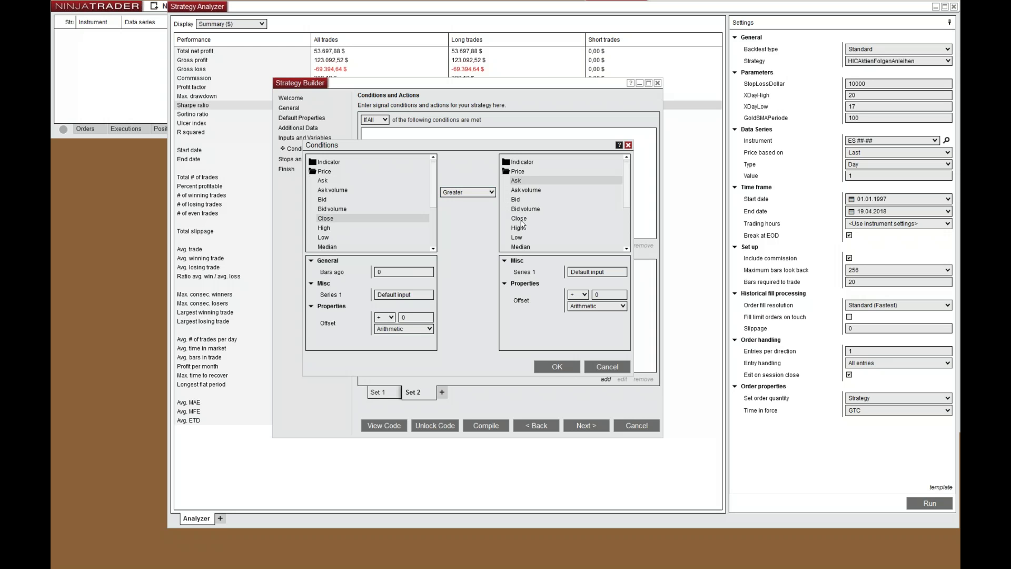
pyautogui.scroll(-2, 525, 231)
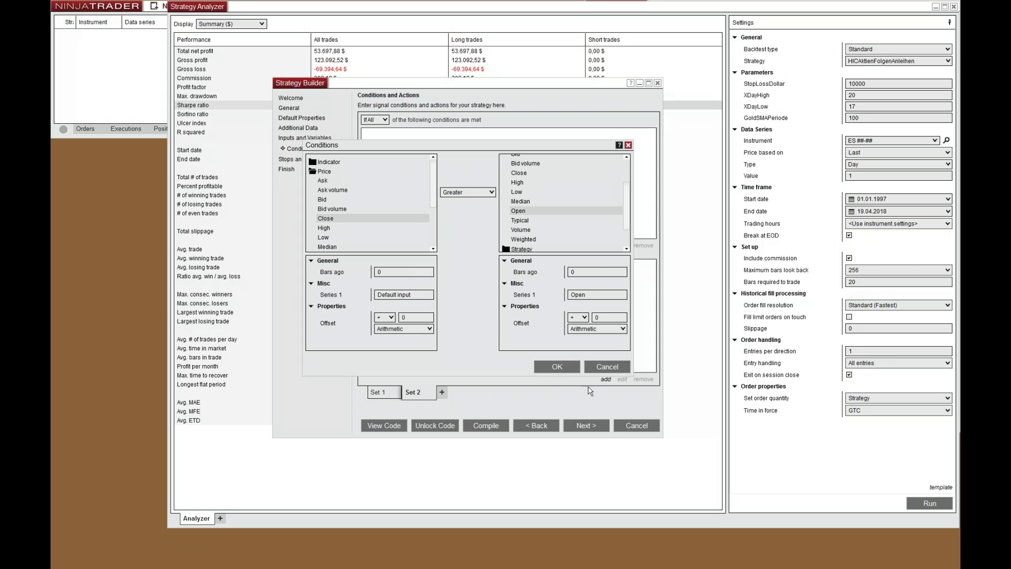
pyautogui.click(556, 367)
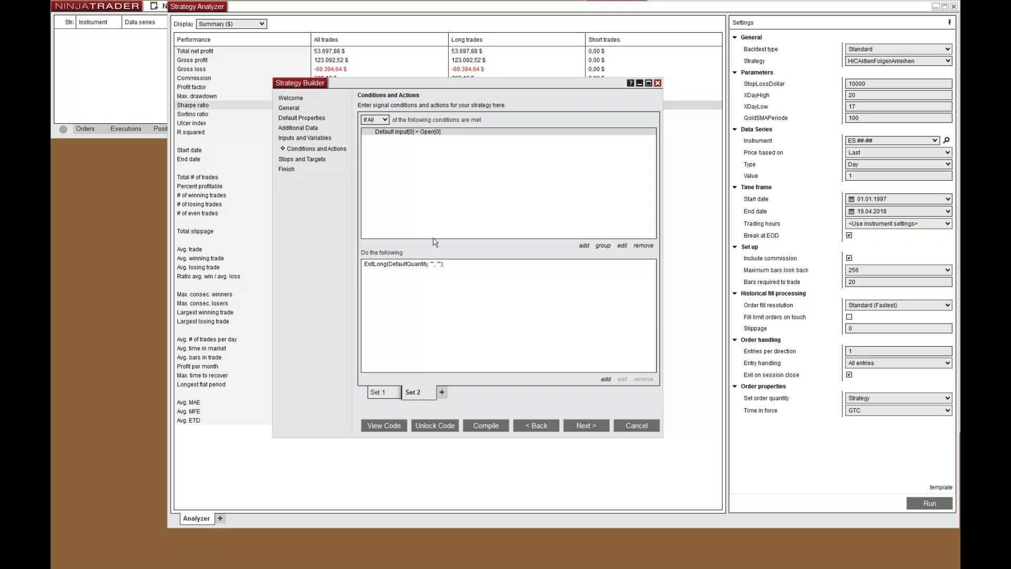
pyautogui.click(495, 429)
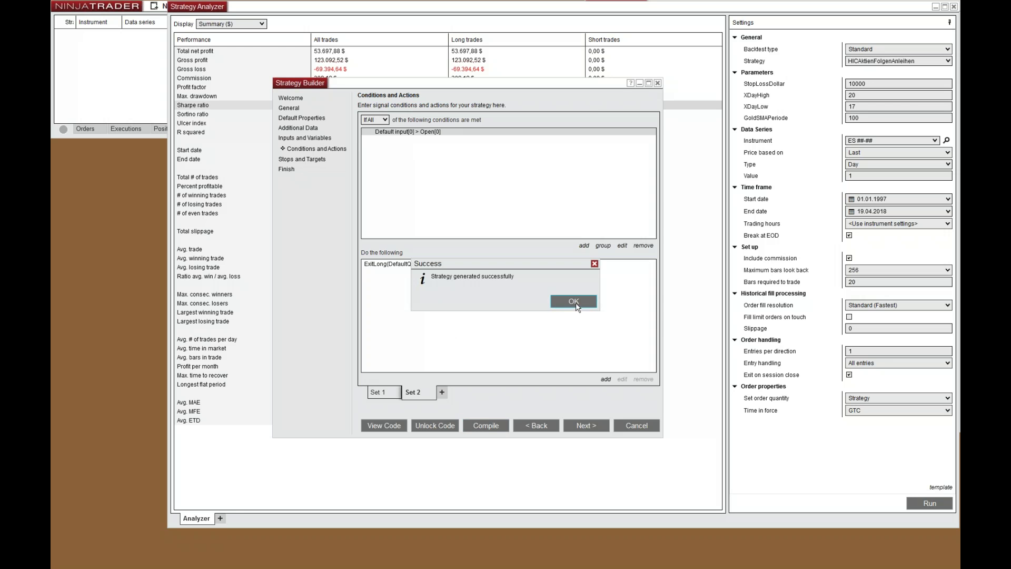
pyautogui.click(576, 303)
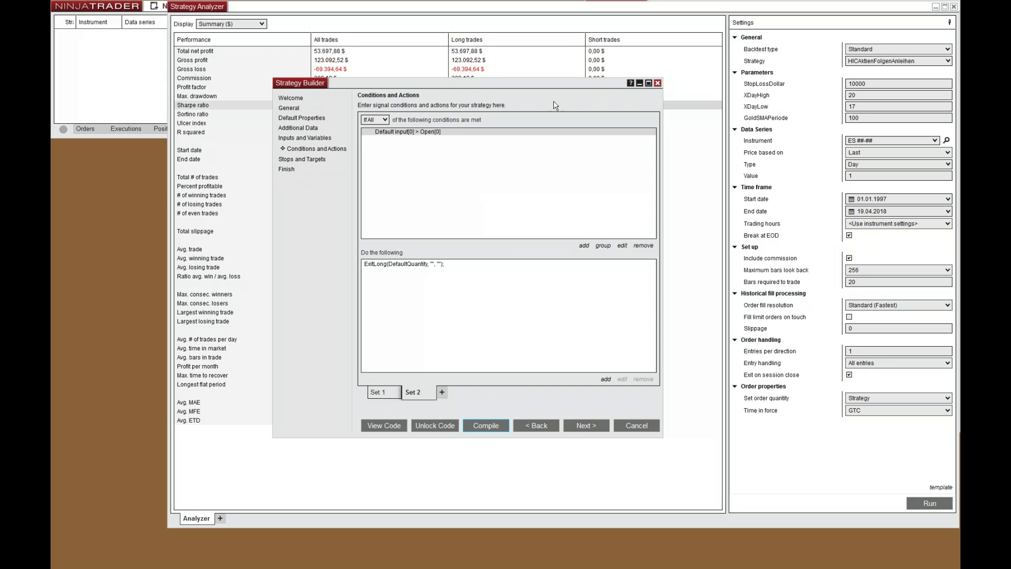
# In the Strategy Analyzer, set StopLossDollar to 3000 and XDayHigh to 14, and run the backtest
pyautogui.click(544, 23)
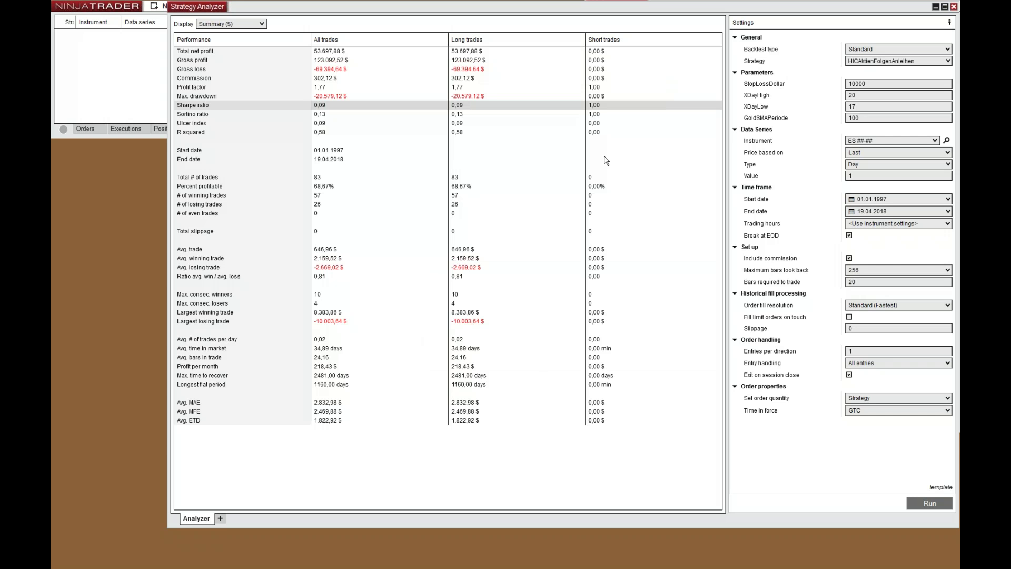
pyautogui.doubleClick(874, 83)
pyautogui.write('300')
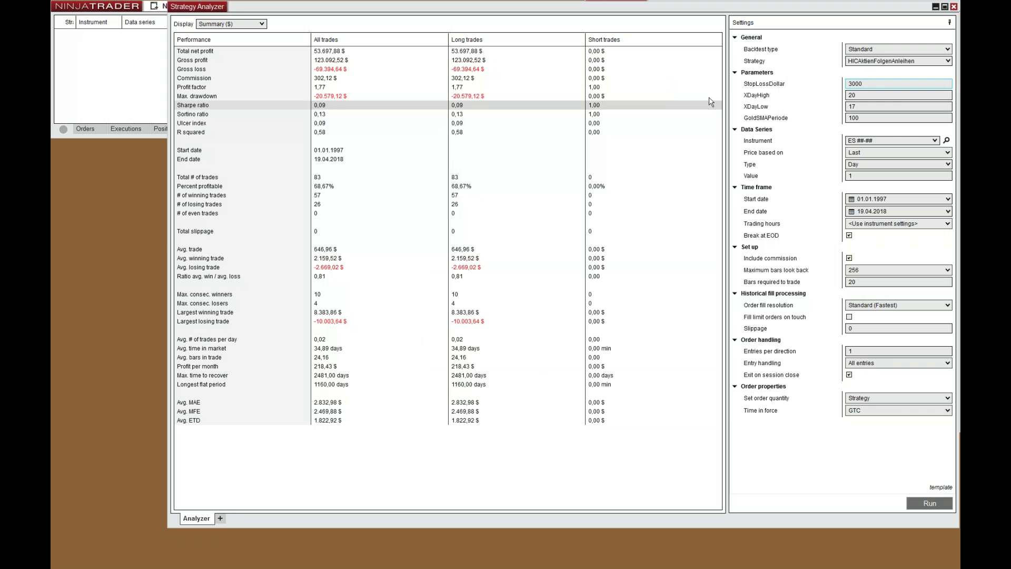
pyautogui.doubleClick(859, 95)
pyautogui.write('14')
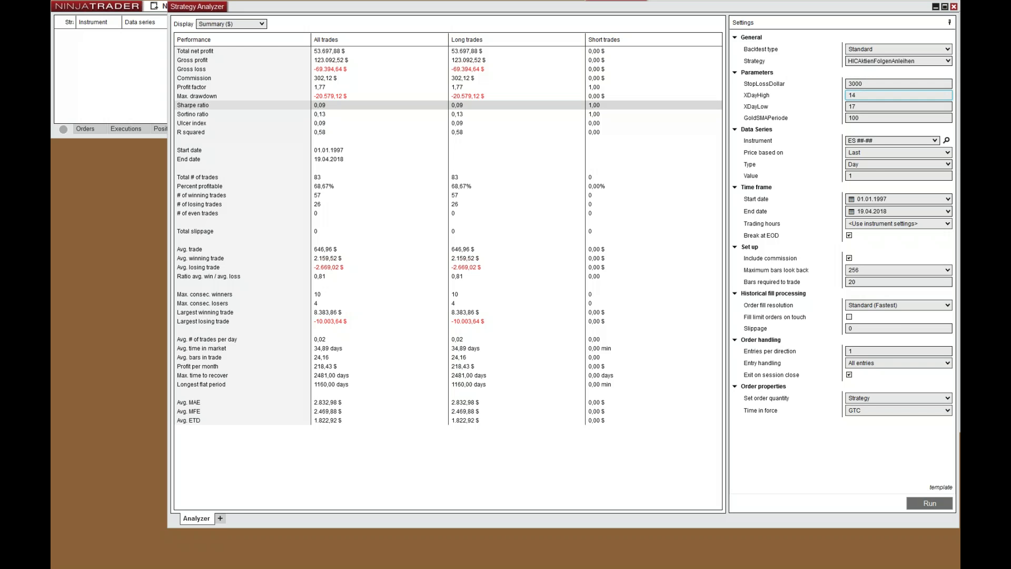
pyautogui.click(932, 503)
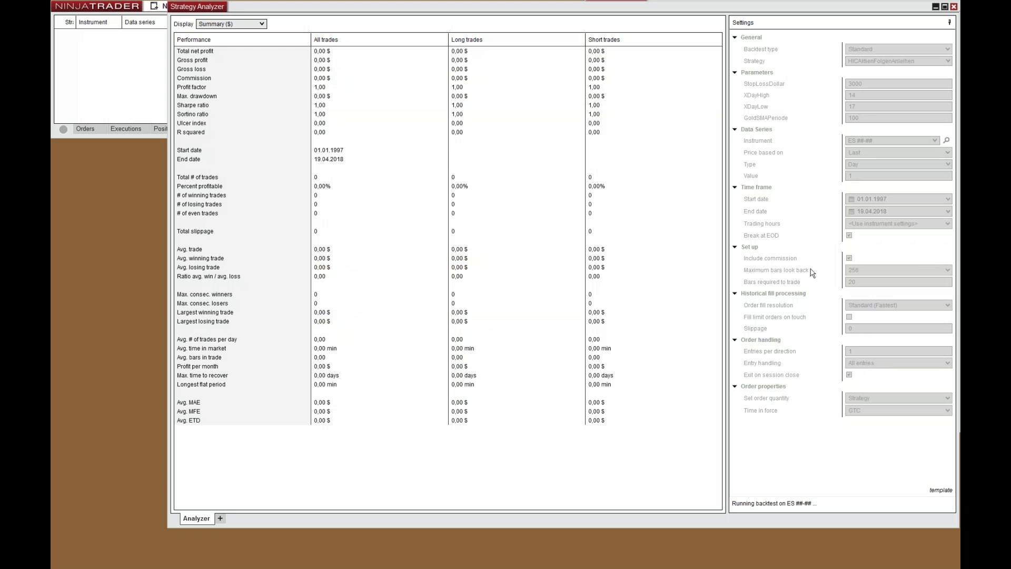
# Review the Sharpe ratio and average bars in trade, and inspect the 2018 entries and exits on the backtest's price chart
pyautogui.click(319, 107)
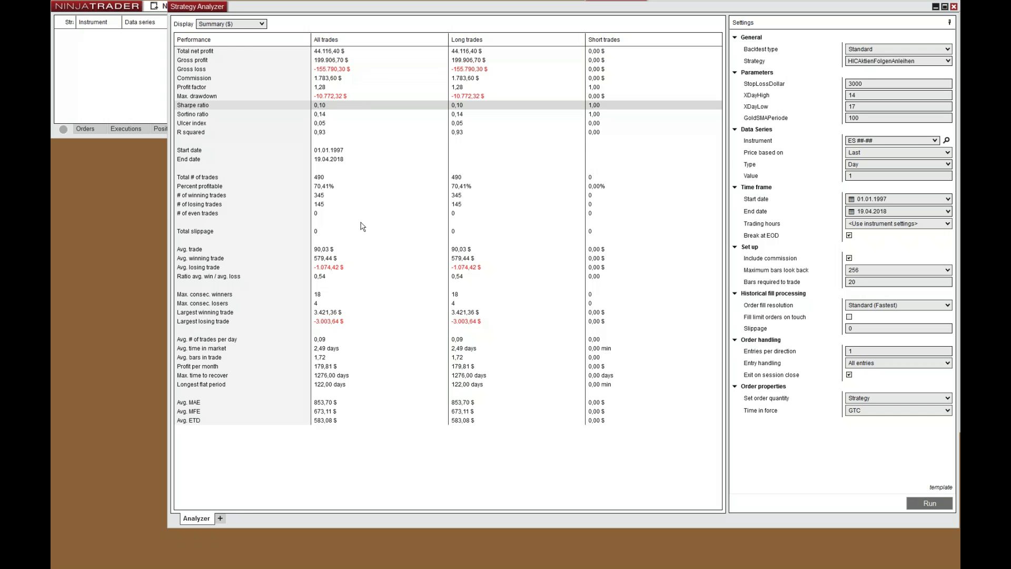
pyautogui.click(336, 358)
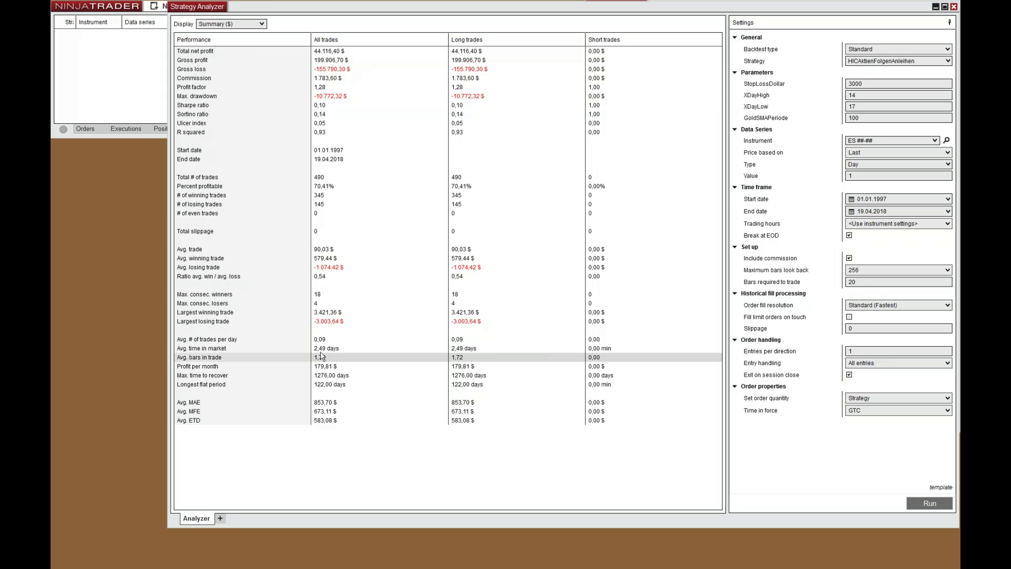
pyautogui.click(232, 23)
pyautogui.click(231, 56)
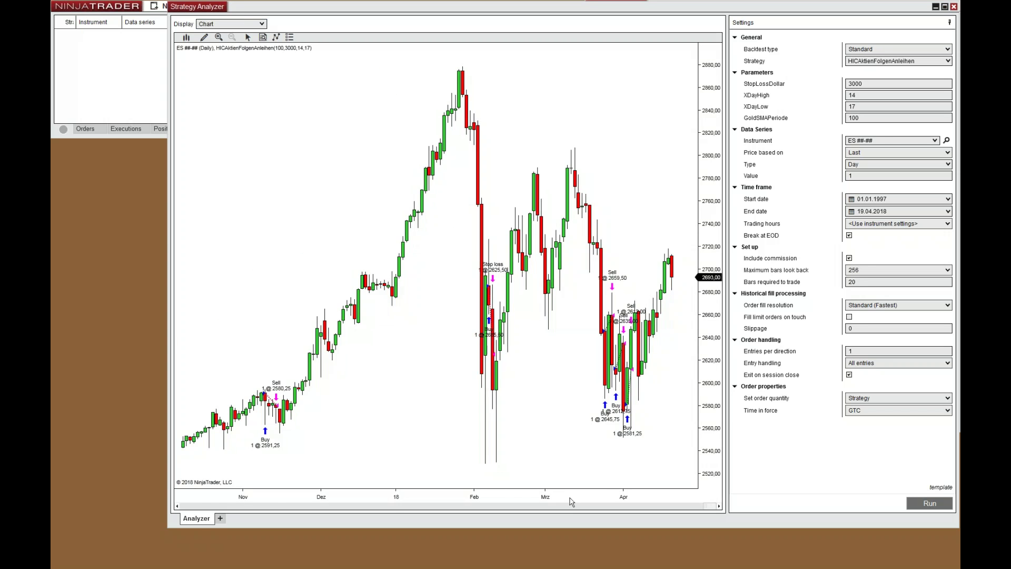
pyautogui.scroll(5, 573, 498)
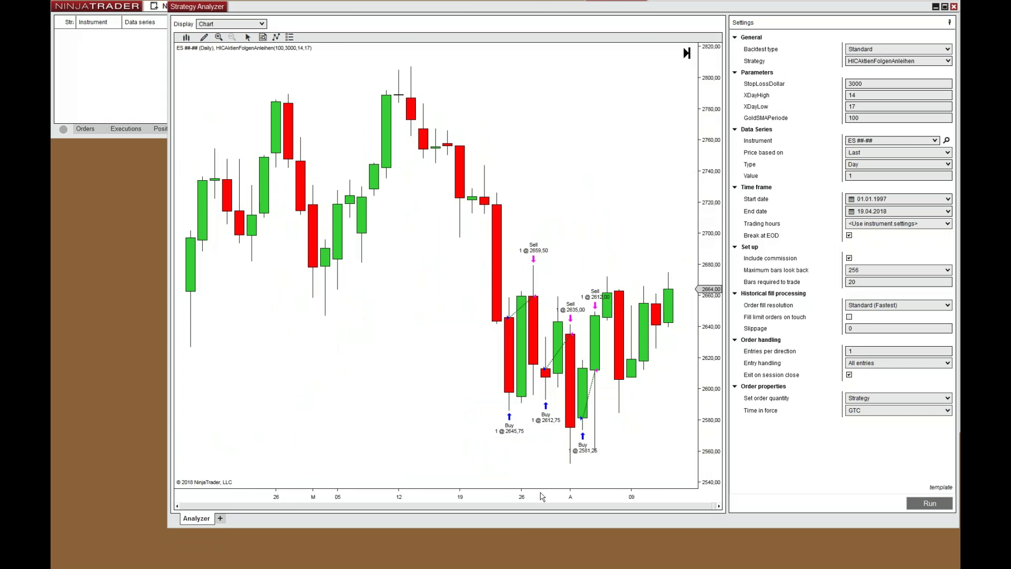
pyautogui.scroll(2, 543, 497)
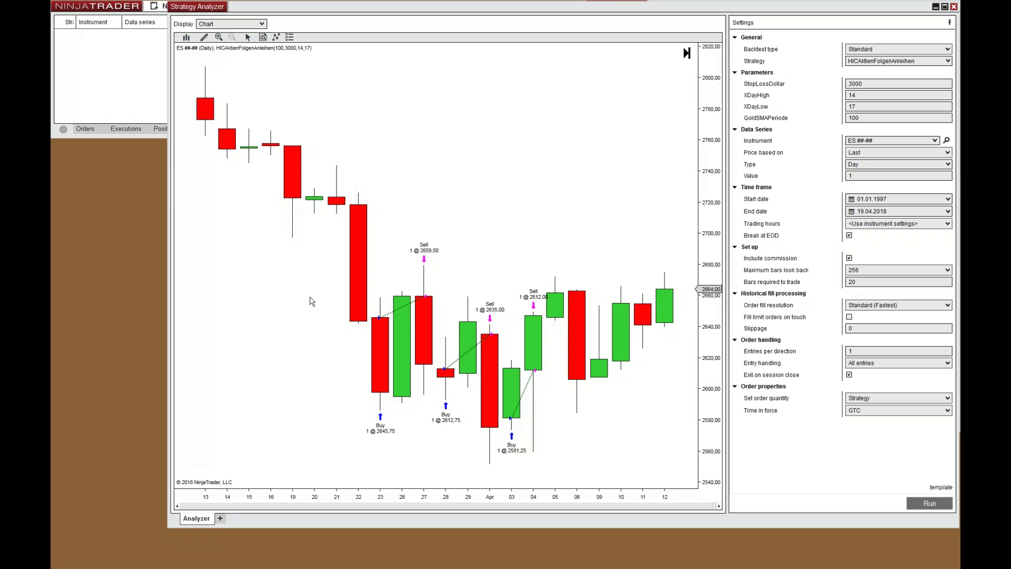
pyautogui.scroll(-5, 346, 498)
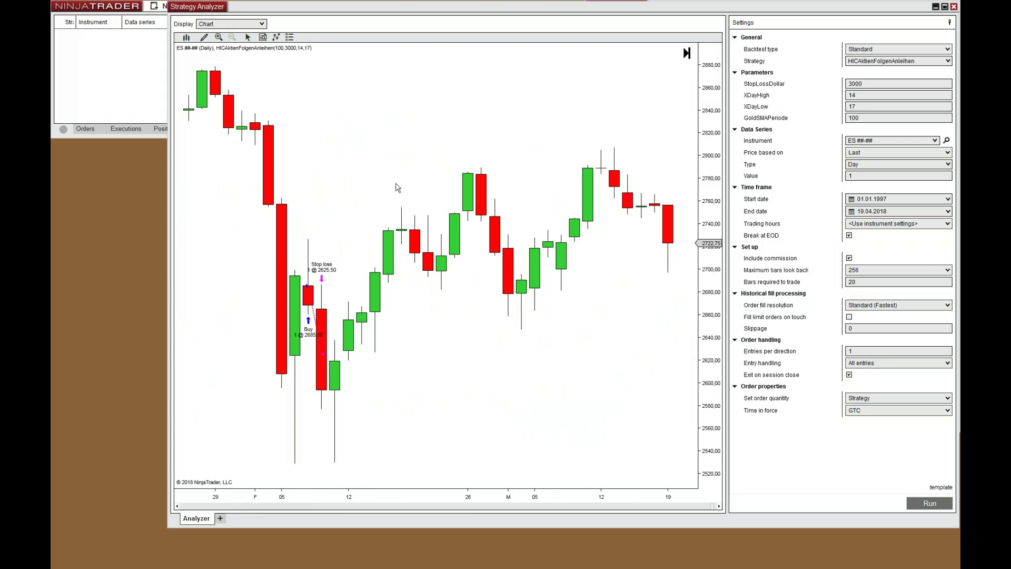
pyautogui.scroll(5, 420, 183)
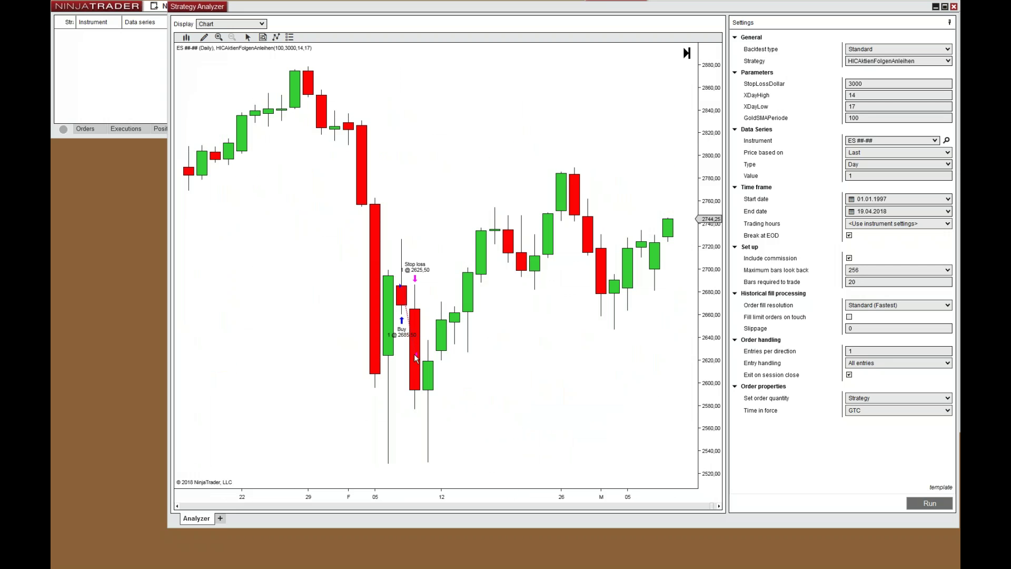
# Return to the Summary display and rerun the backtest with StopLossDollar set successively to 5000 and 10000
pyautogui.click(244, 23)
pyautogui.click(235, 38)
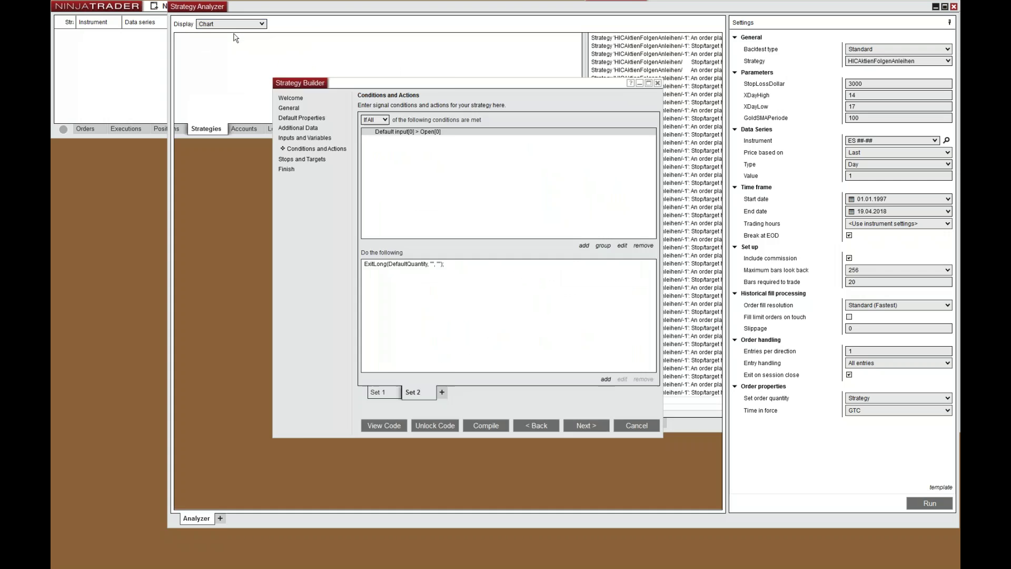
pyautogui.doubleClick(898, 85)
pyautogui.press('BackSpace')
pyautogui.write('5000')
pyautogui.click(929, 503)
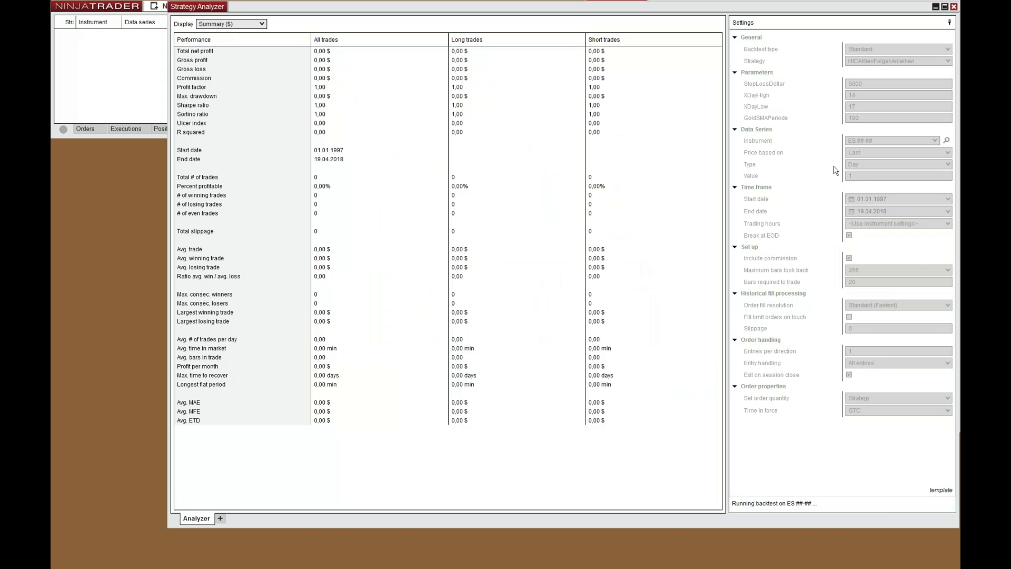
pyautogui.doubleClick(871, 85)
pyautogui.write('100')
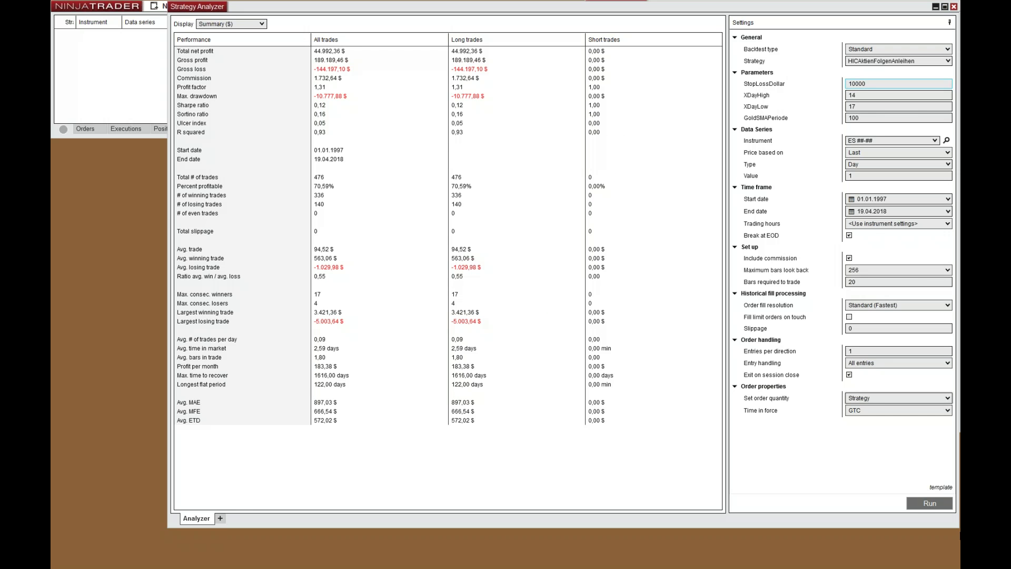
pyautogui.click(939, 519)
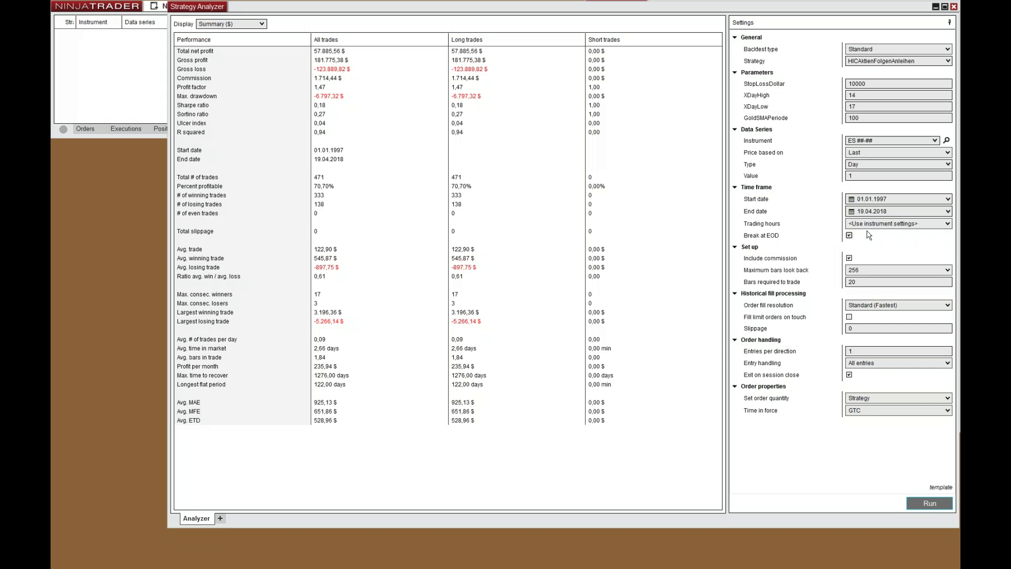
# Rerun the backtest with XDayHigh set to 10 and again with XDayHigh set to 14
pyautogui.doubleClick(864, 95)
pyautogui.write('10')
pyautogui.click(935, 504)
pyautogui.doubleClick(861, 95)
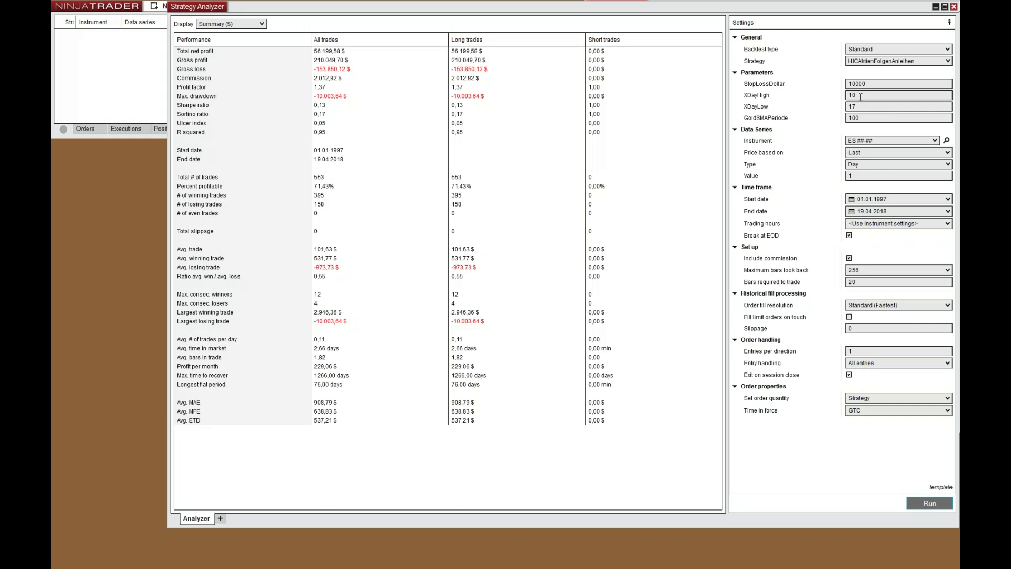
pyautogui.write('14')
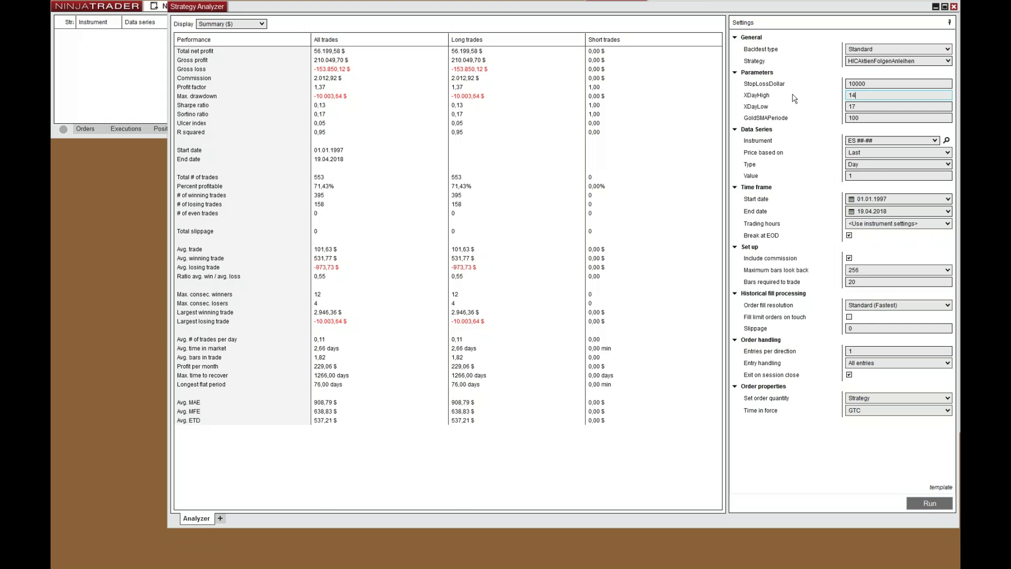
pyautogui.click(945, 507)
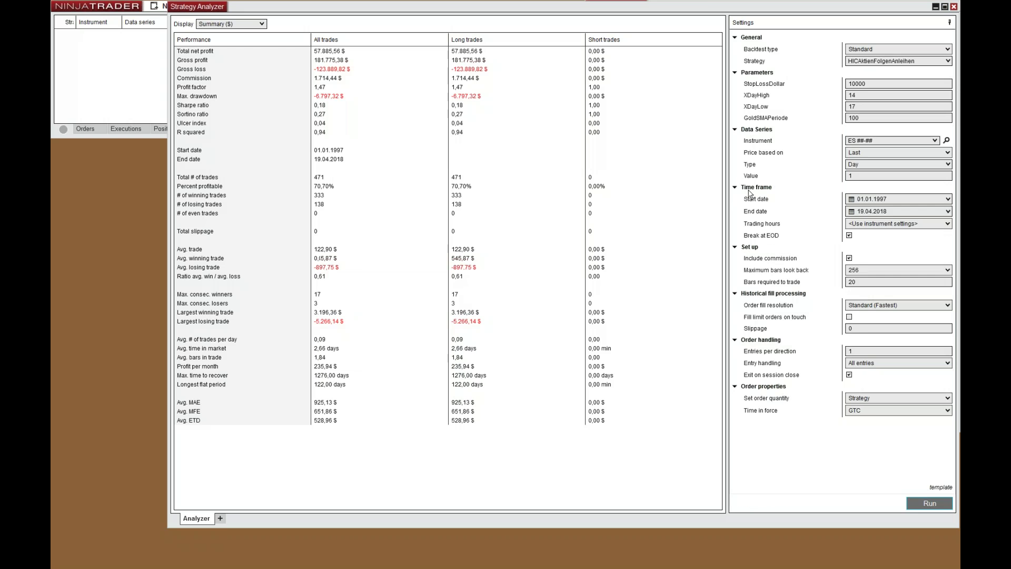
# Examine the Sharpe ratio, percent profitable, average and largest winning trades, and average bars in trade, plus the cumulative net profit graph in the Analysis display
pyautogui.click(318, 62)
pyautogui.click(323, 105)
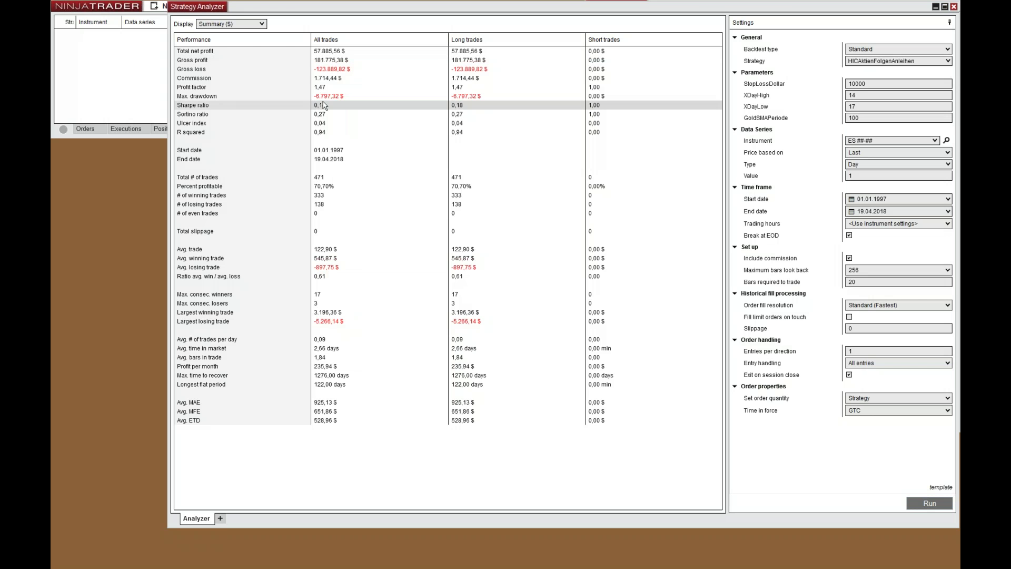
pyautogui.click(322, 196)
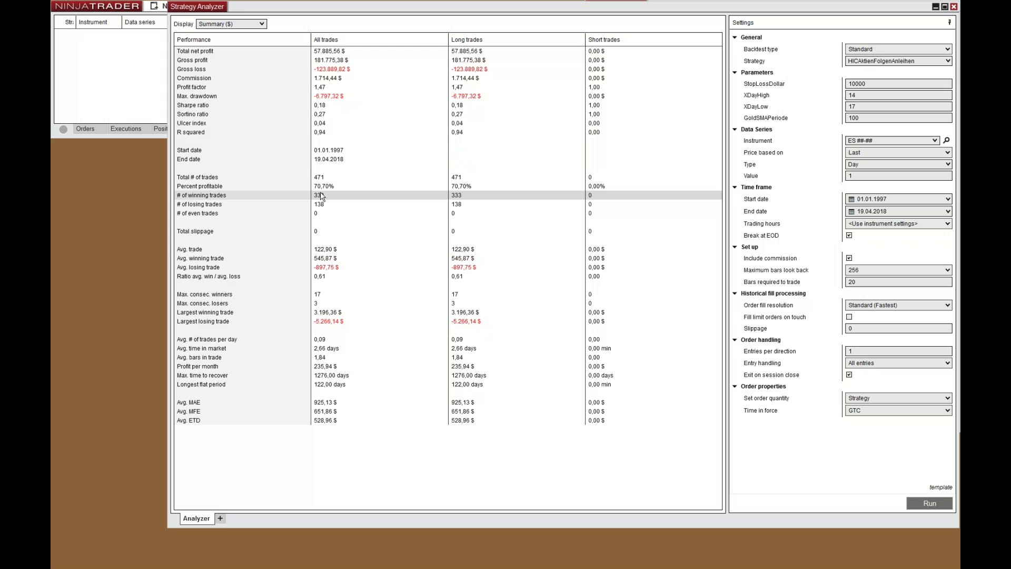
pyautogui.click(336, 261)
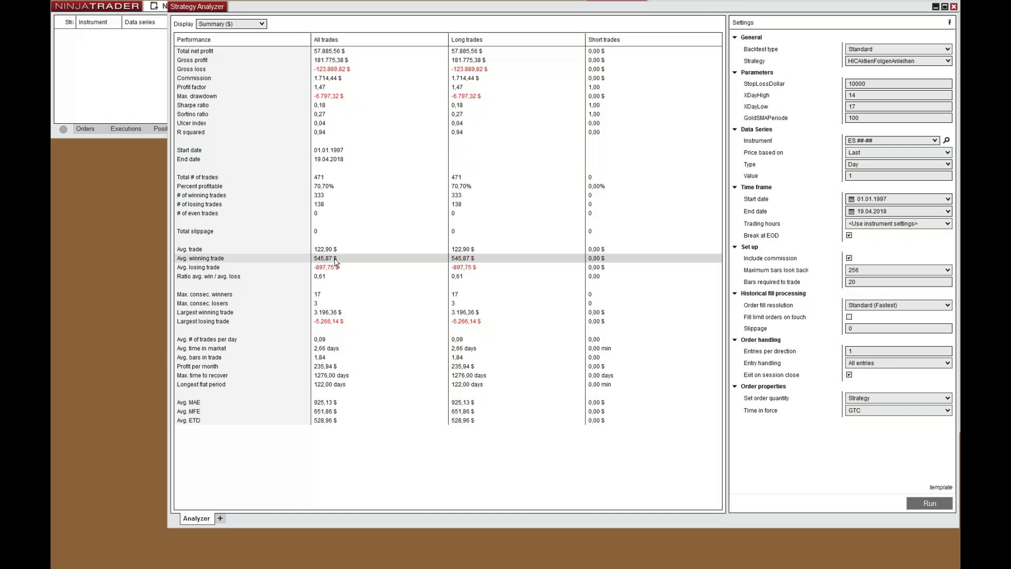
pyautogui.click(323, 358)
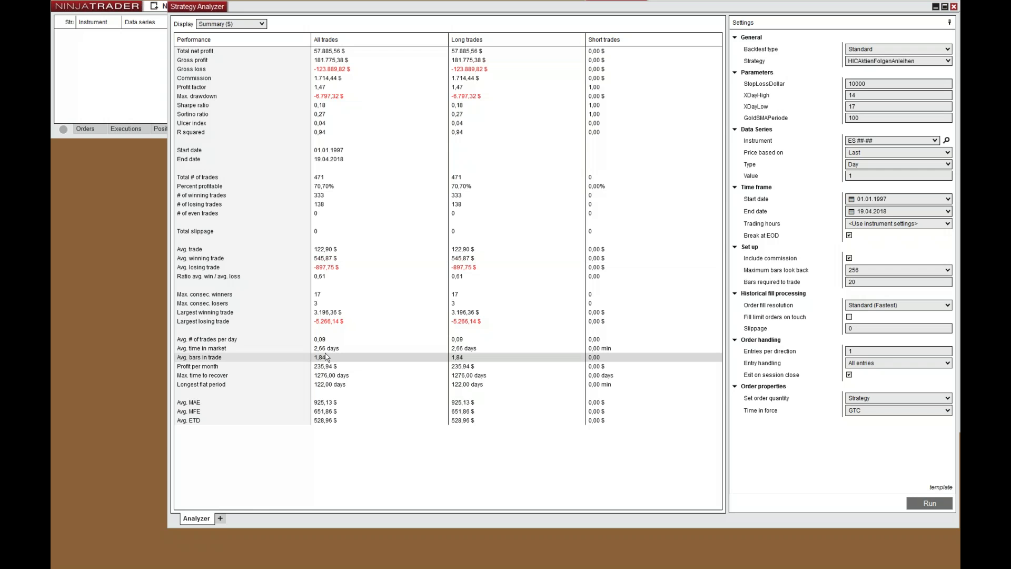
pyautogui.click(327, 314)
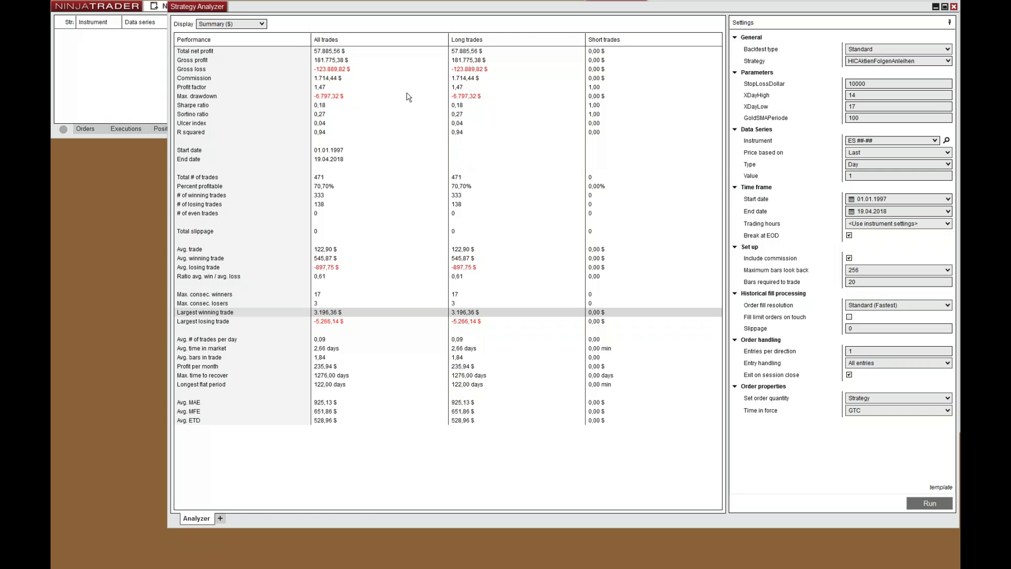
pyautogui.click(327, 188)
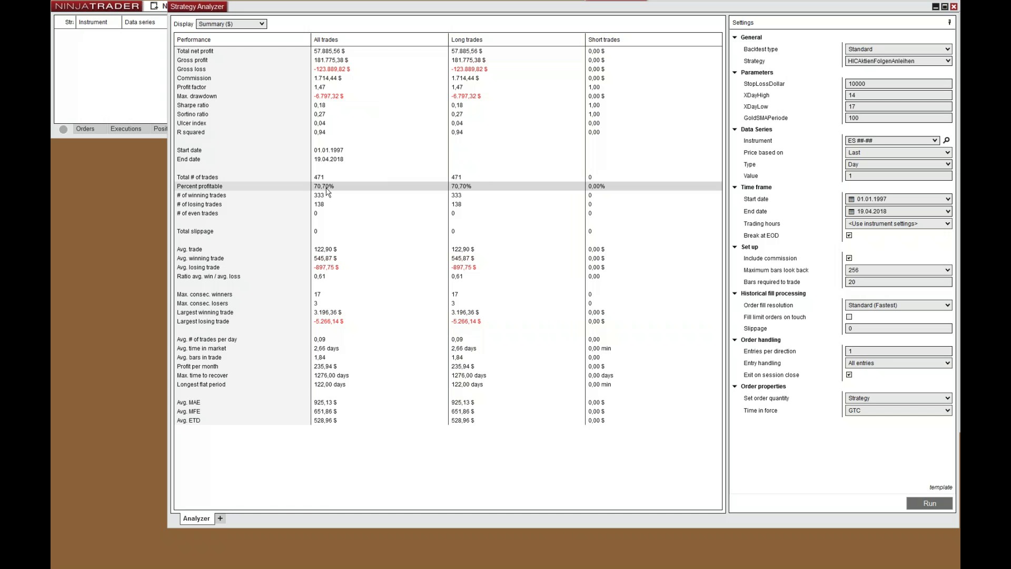
pyautogui.click(318, 107)
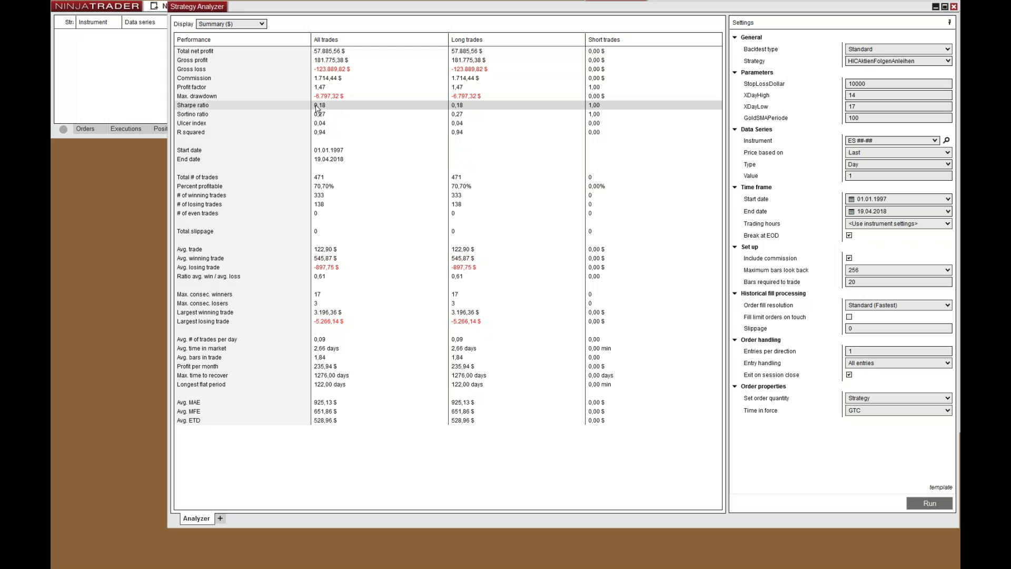
pyautogui.click(262, 25)
pyautogui.click(255, 45)
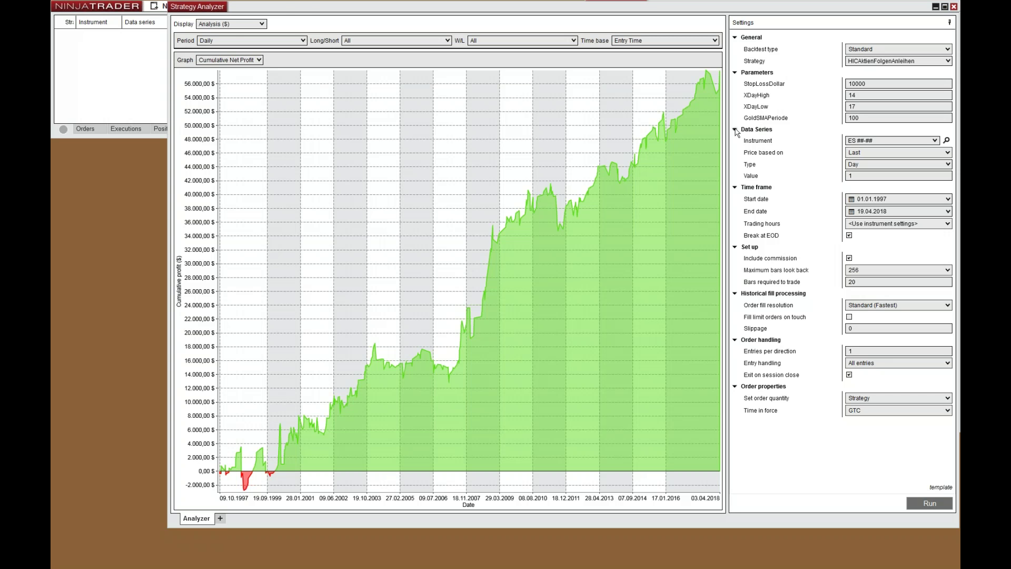
# Examine the strategy's net profit by year in the Analysis display, using the Yearly period and the Net Profit graph
pyautogui.click(226, 41)
pyautogui.click(209, 81)
pyautogui.click(214, 60)
pyautogui.click(216, 81)
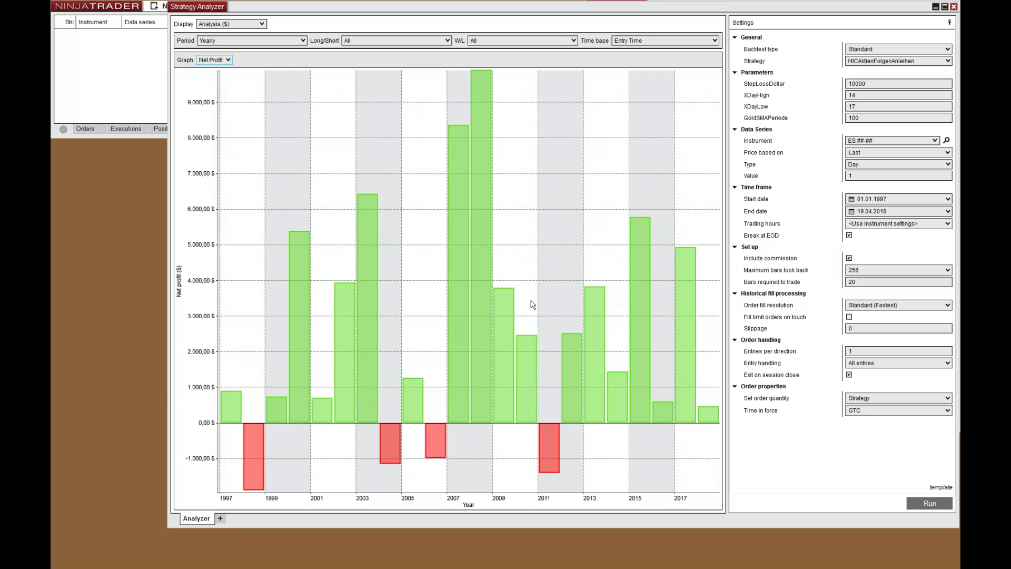
pyautogui.click(111, 165)
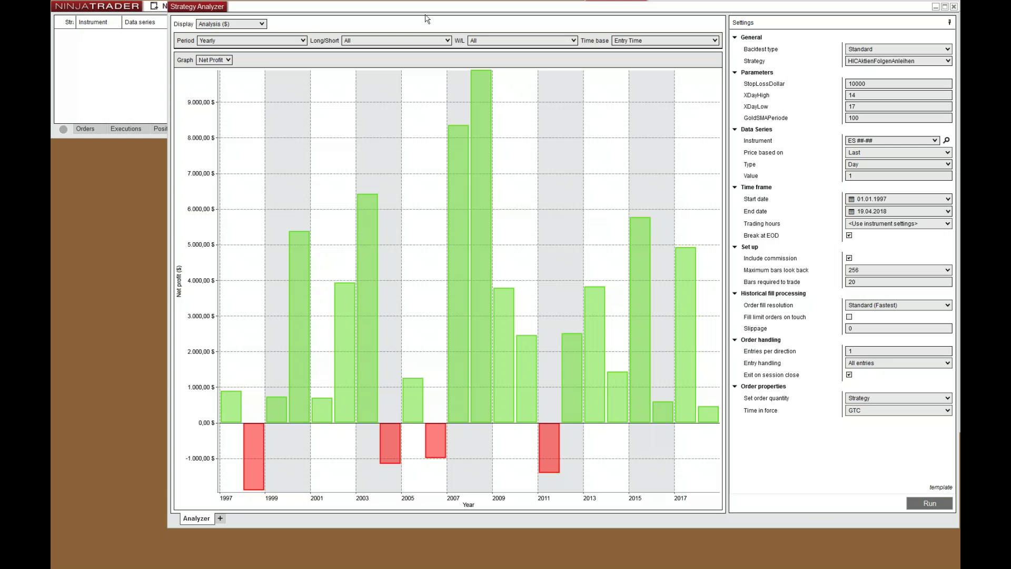
# Return to the Summary display and set the backtest type to Optimization
pyautogui.click(253, 24)
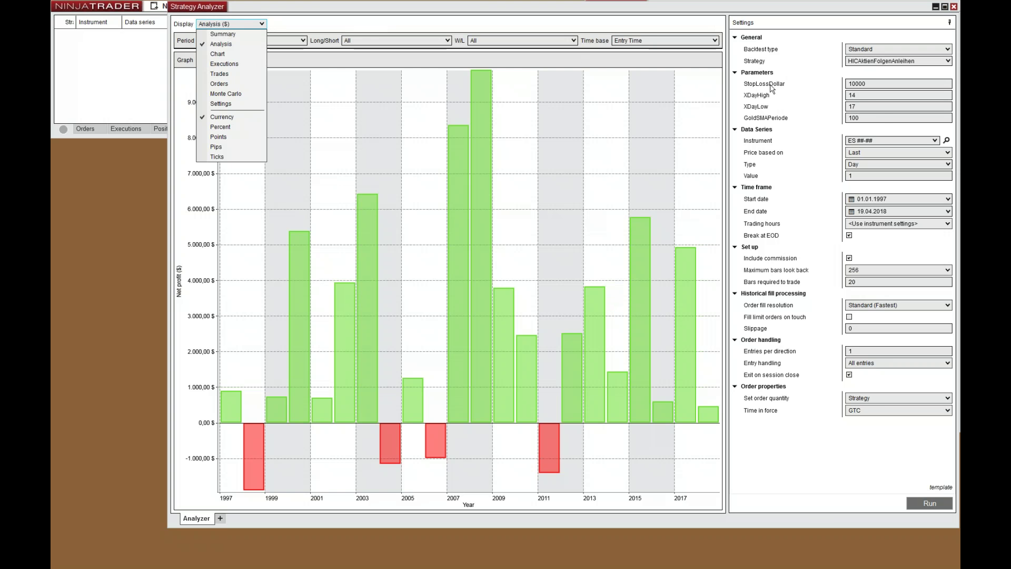
pyautogui.click(233, 35)
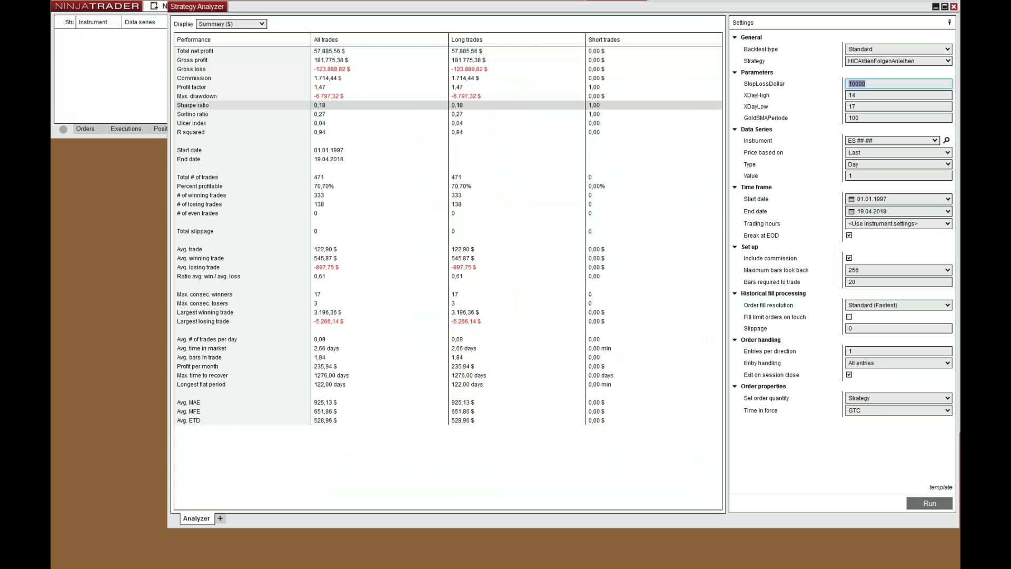
pyautogui.click(874, 53)
pyautogui.click(871, 68)
pyautogui.press('Down')
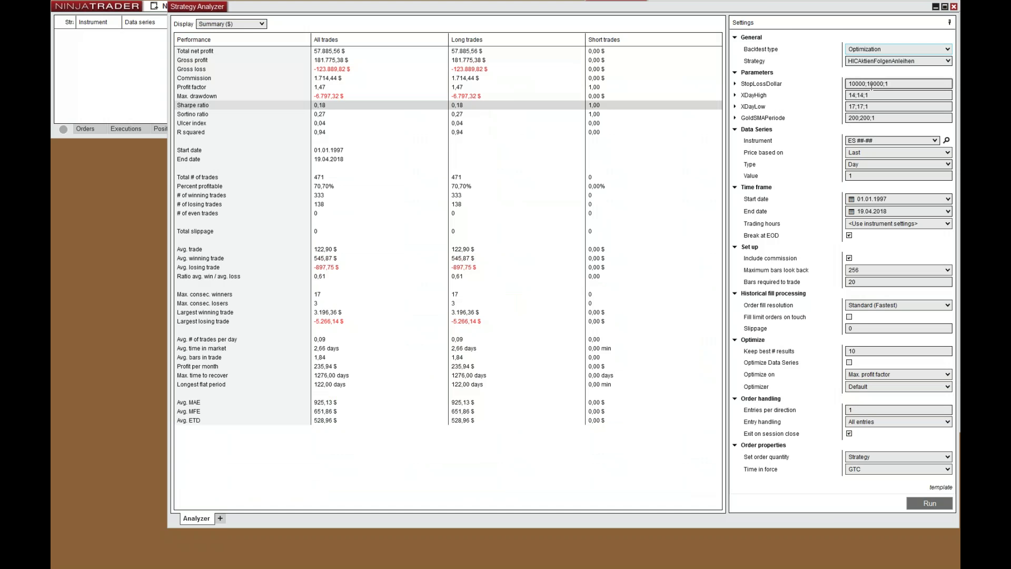
# Define the StopLossDollar optimization range with a minimum of 100, a maximum of 15000 and an increment of 100
pyautogui.click(740, 84)
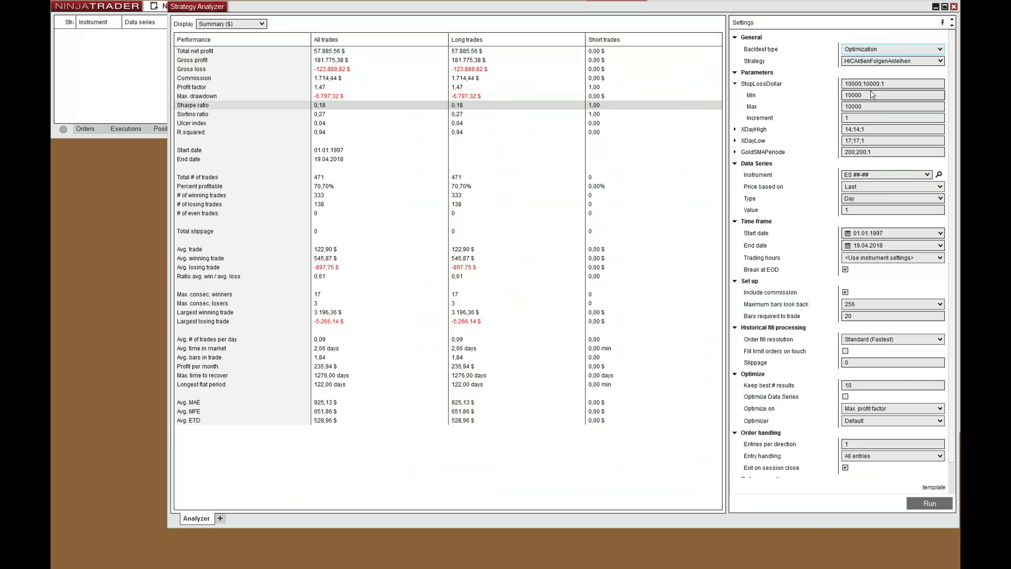
pyautogui.click(850, 97)
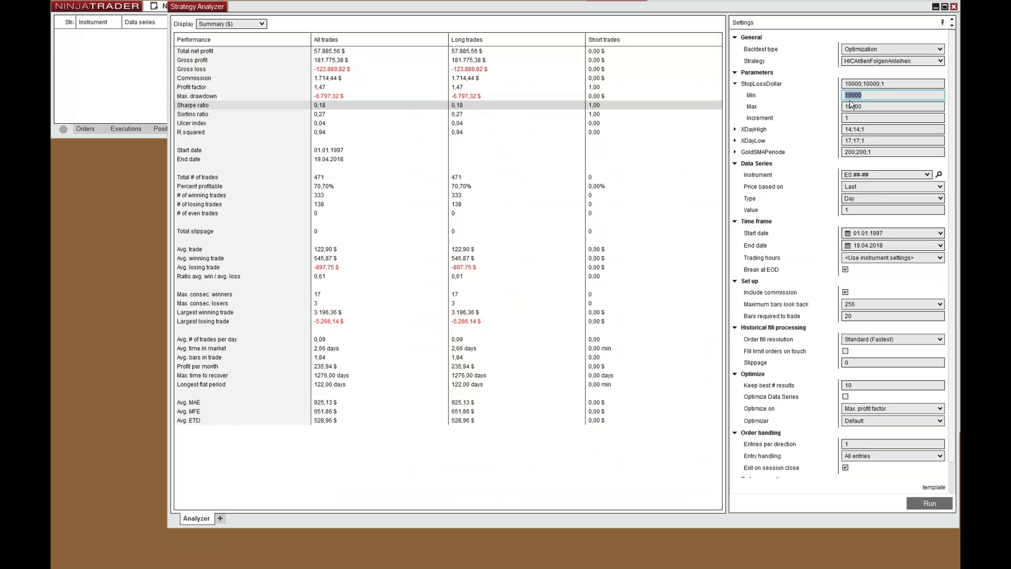
pyautogui.write('1')
pyautogui.press('BackSpace')
pyautogui.write('5000')
pyautogui.press('BackSpace')
pyautogui.press('BackSpace')
pyautogui.press('BackSpace')
pyautogui.press('BackSpace')
pyautogui.write('1000')
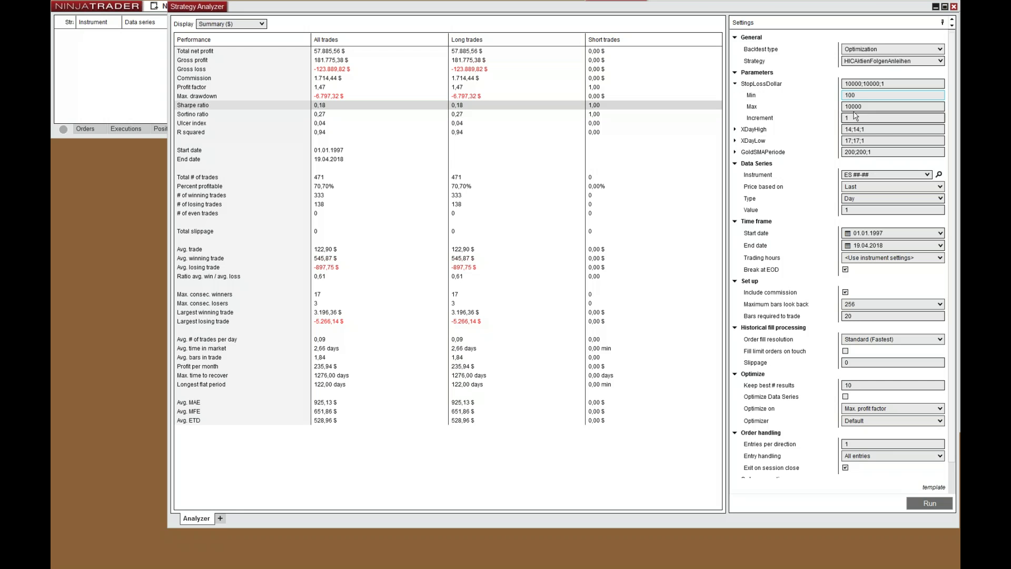
pyautogui.press('Tab')
pyautogui.write('15000')
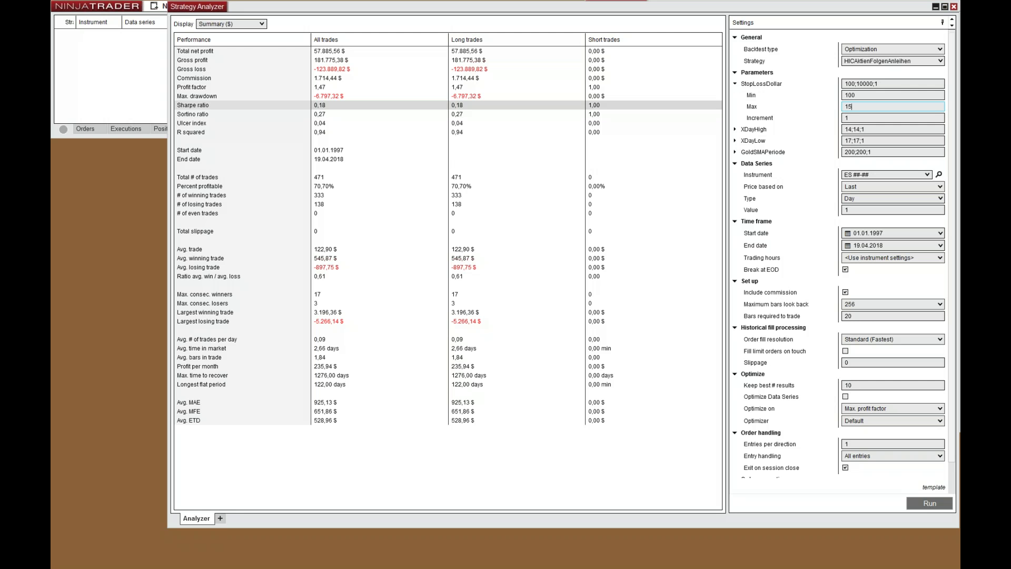
pyautogui.click(834, 118)
pyautogui.write('000')
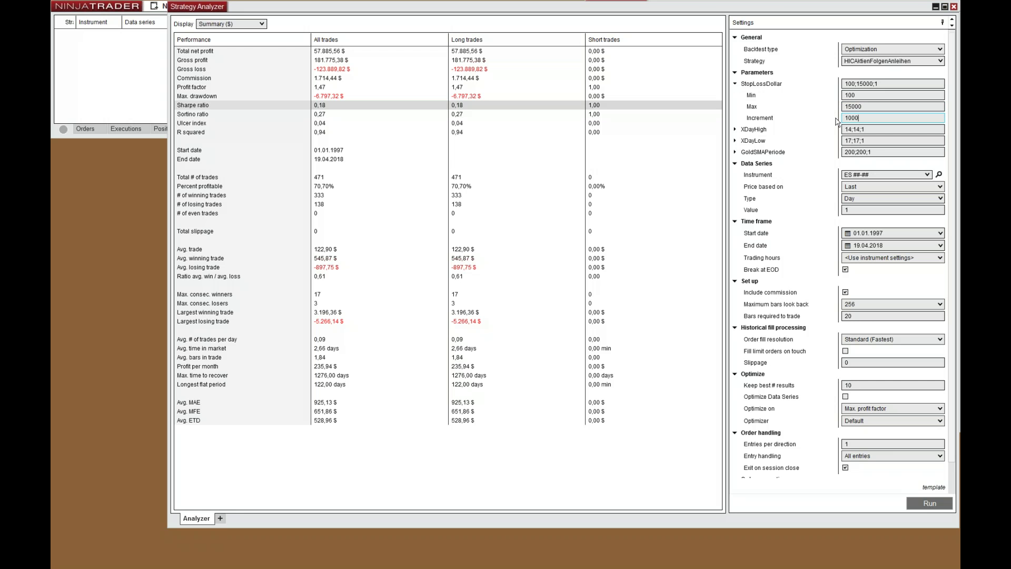
# Check the XDayHigh and XDayLow ranges and run the StopLossDollar optimization
pyautogui.click(735, 129)
pyautogui.click(735, 130)
pyautogui.click(735, 140)
pyautogui.click(735, 140)
pyautogui.click(922, 502)
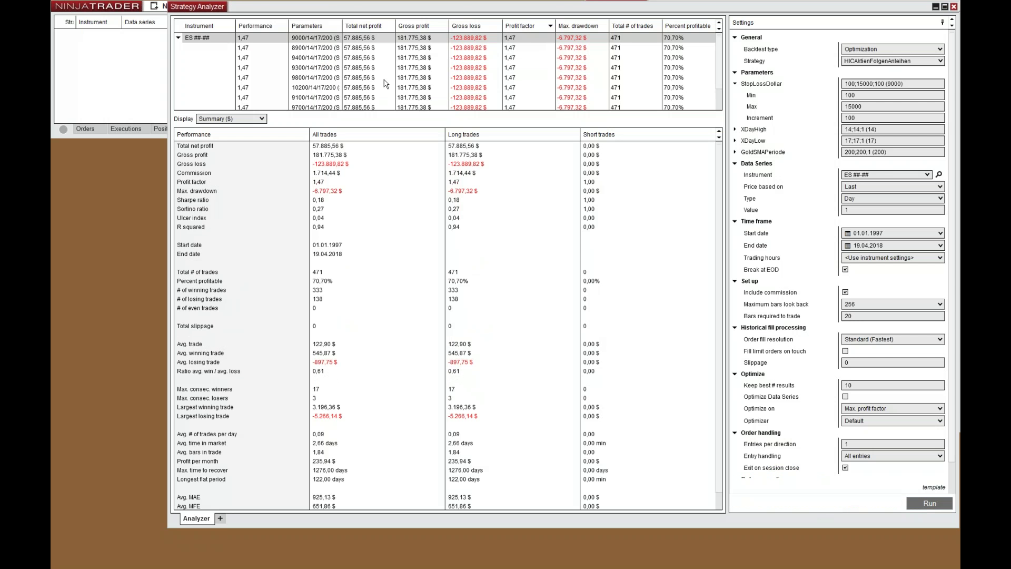
# Examine net profit and maximum drawdown against StopLossDollar in the Optimization Graph display
pyautogui.click(261, 119)
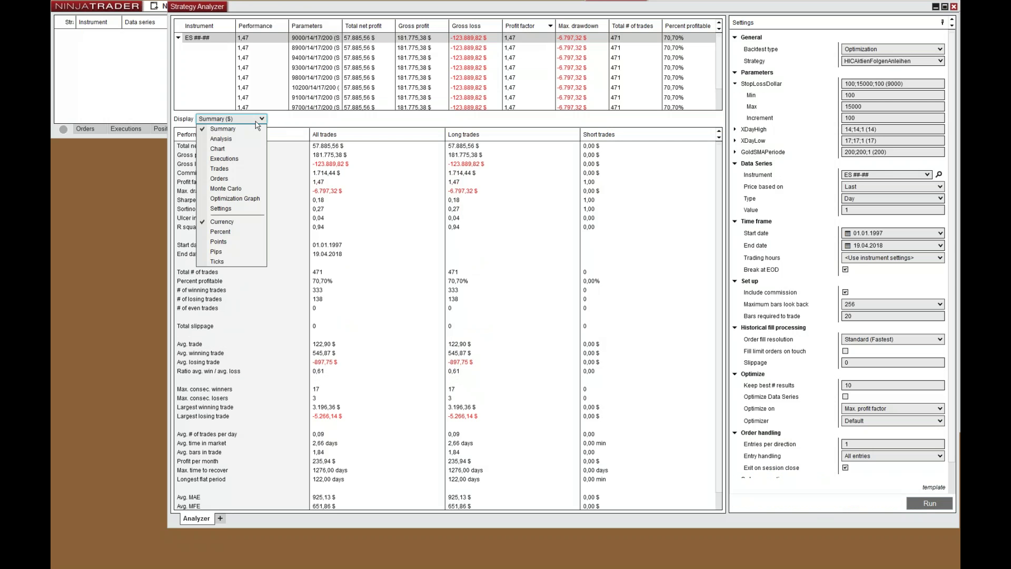
pyautogui.click(243, 197)
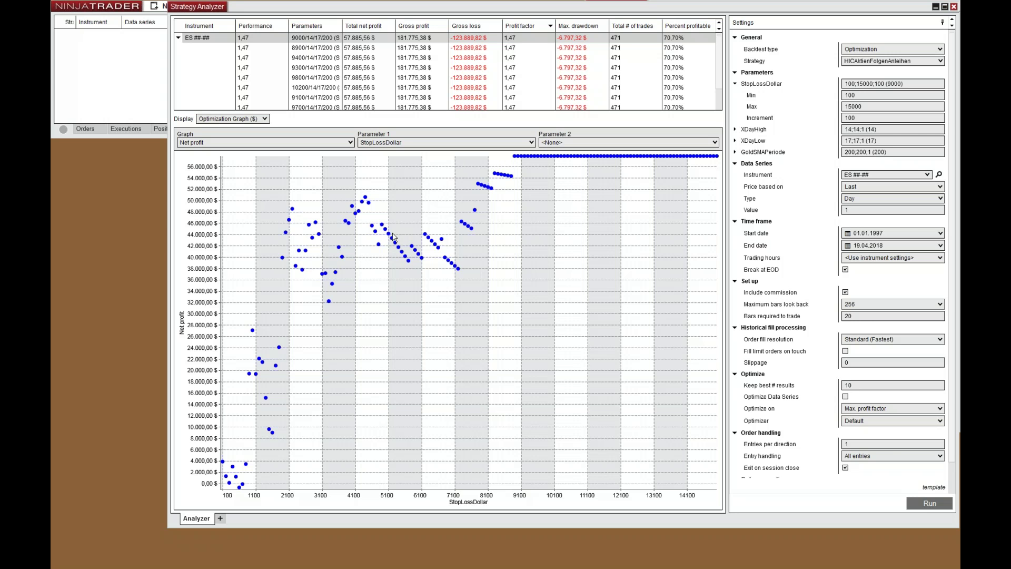
pyautogui.click(314, 149)
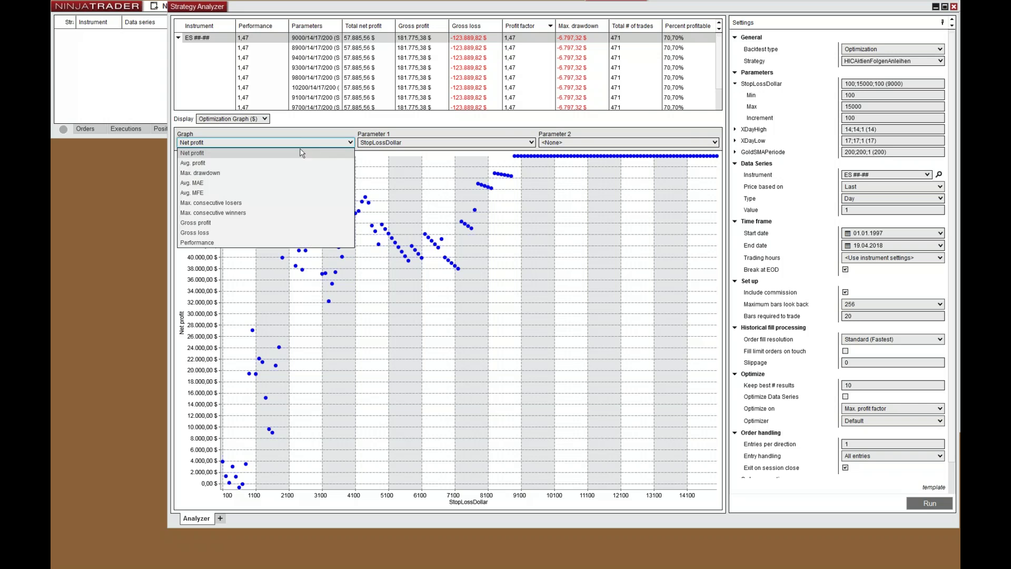
pyautogui.click(244, 171)
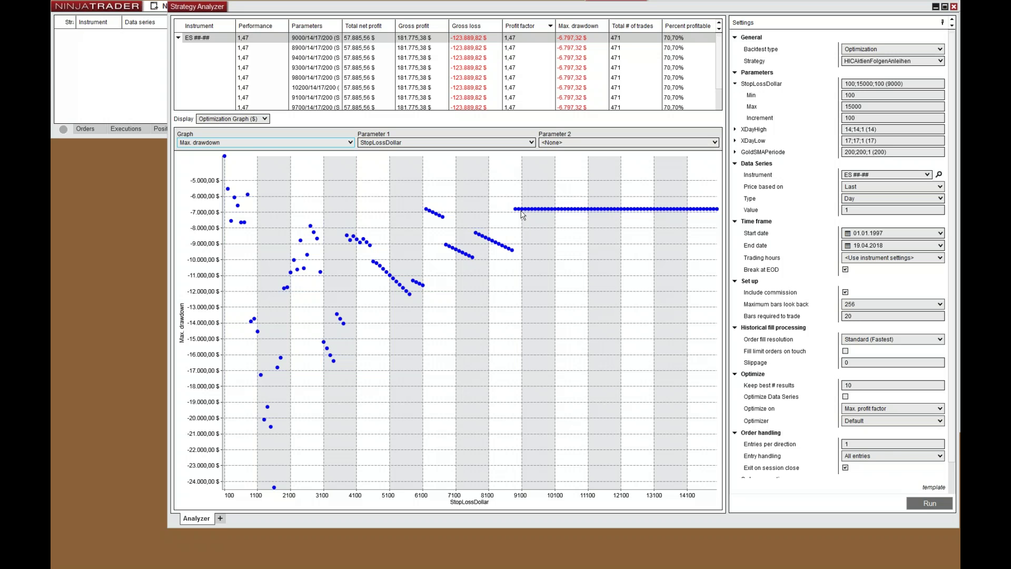
# Set the backtest type back to Standard
pyautogui.click(232, 118)
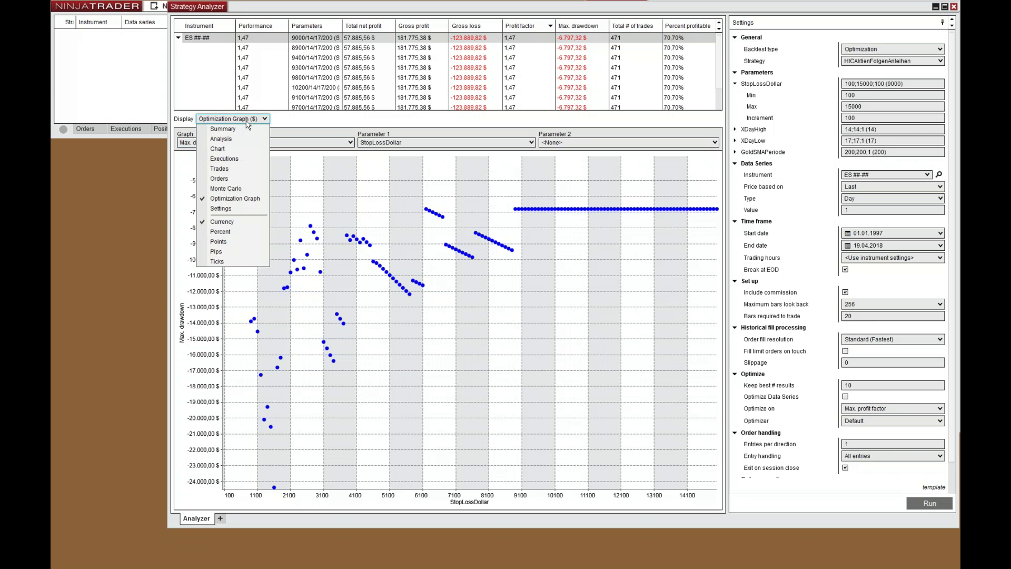
pyautogui.click(213, 253)
pyautogui.click(896, 49)
pyautogui.click(869, 60)
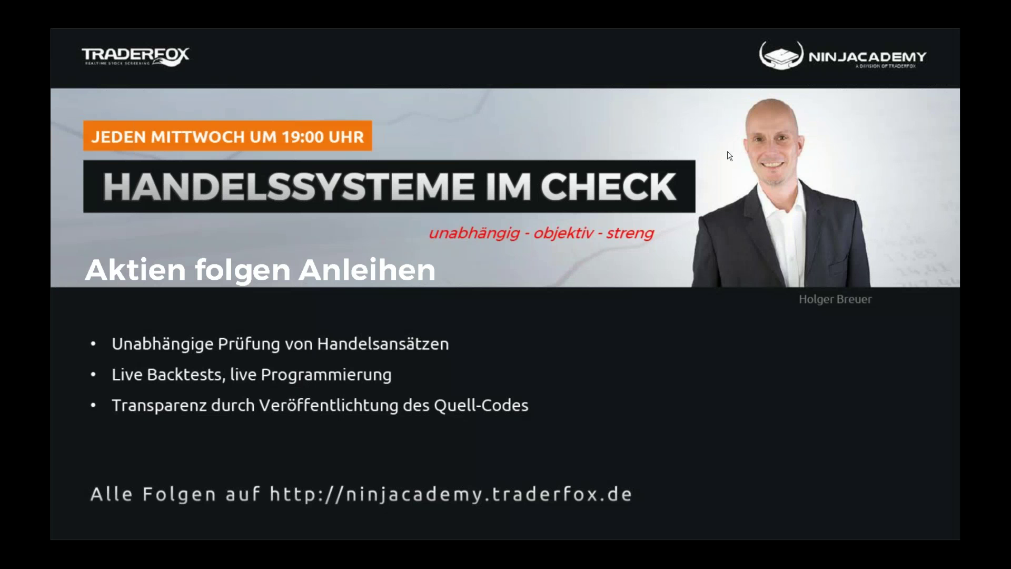
pyautogui.press('Right')
pyautogui.press('Right')
pyautogui.press('Right')
pyautogui.press('Right')
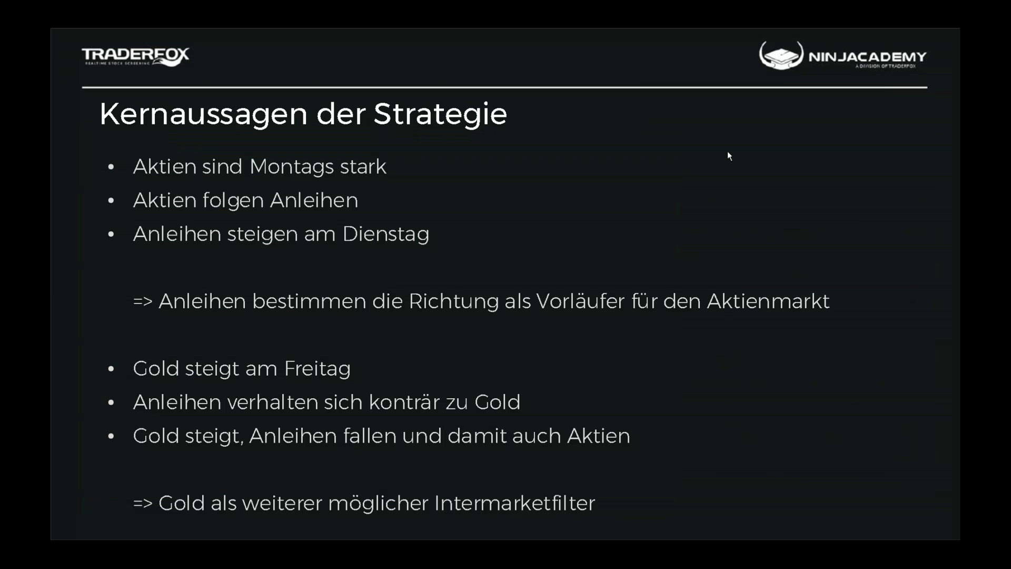
pyautogui.press('Right')
pyautogui.press('Right')
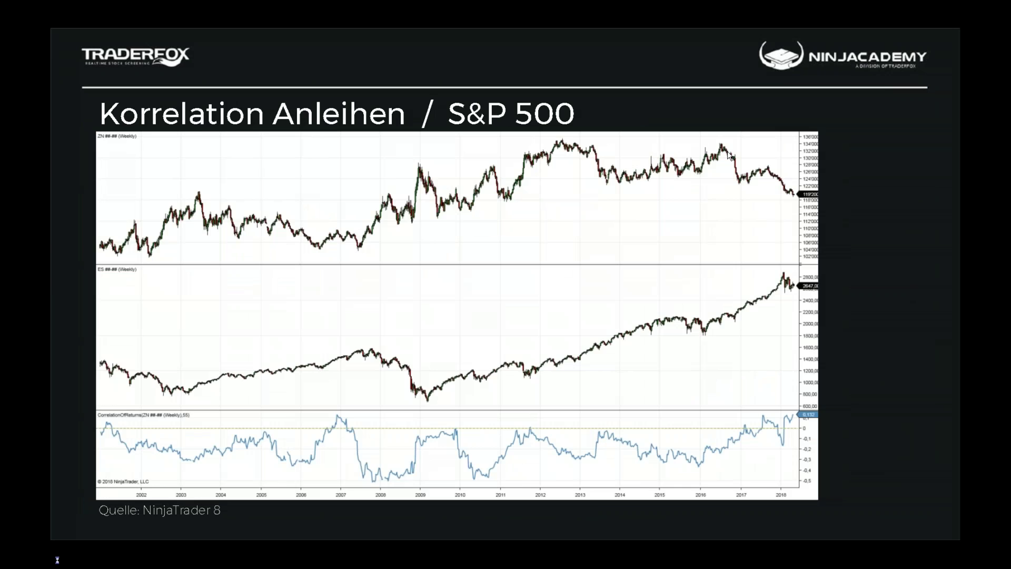
pyautogui.press('Left')
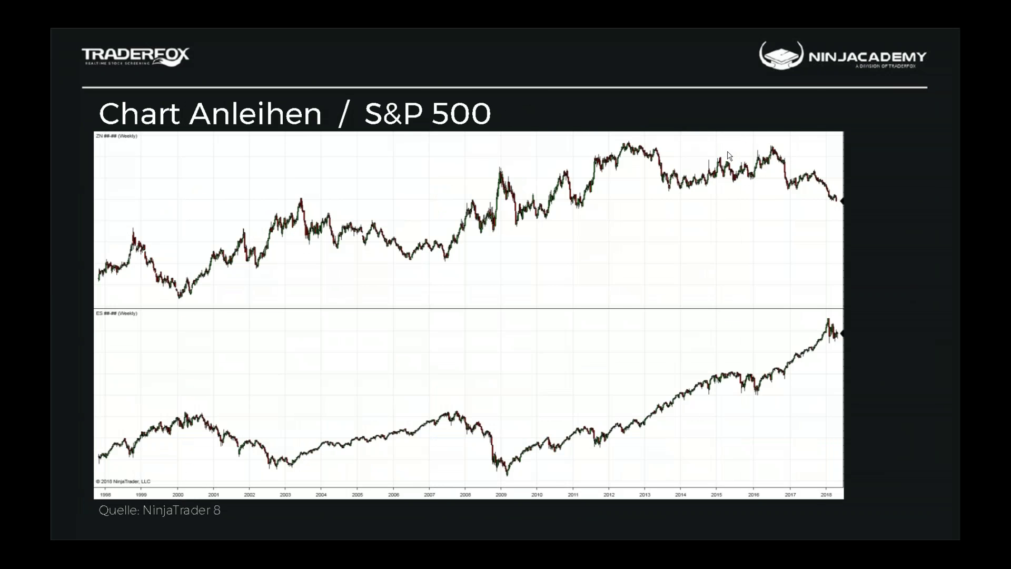
pyautogui.press('Right')
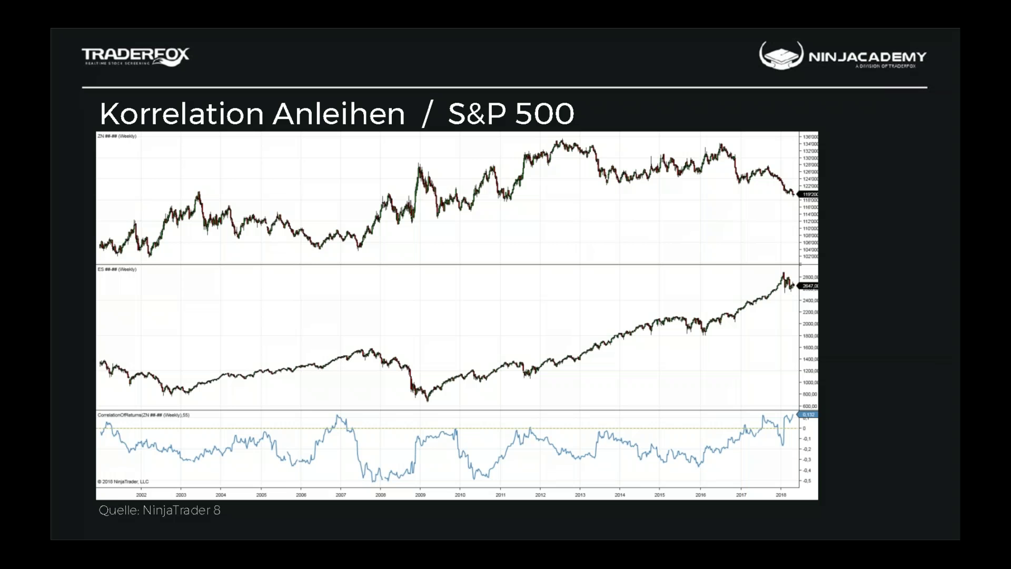
pyautogui.press('Right')
pyautogui.press('Right')
pyautogui.press('Right')
pyautogui.press('Right')
pyautogui.press('Right')
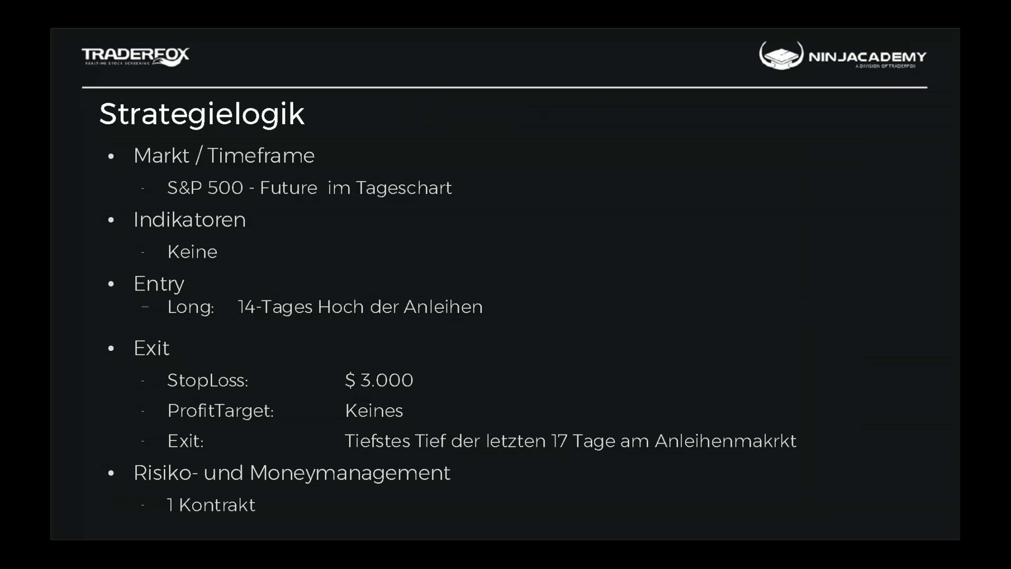
pyautogui.press('Right')
pyautogui.press('Right')
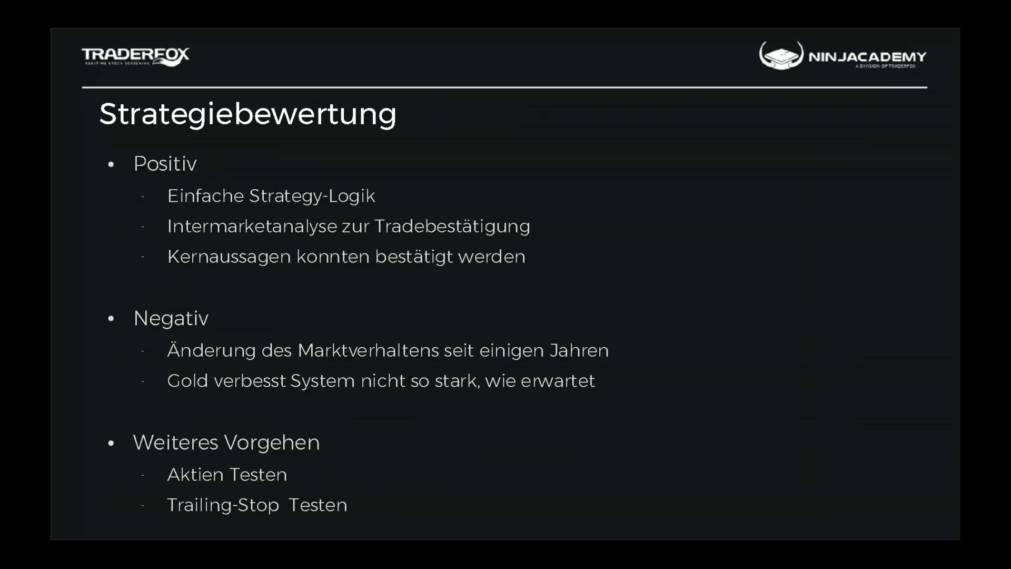